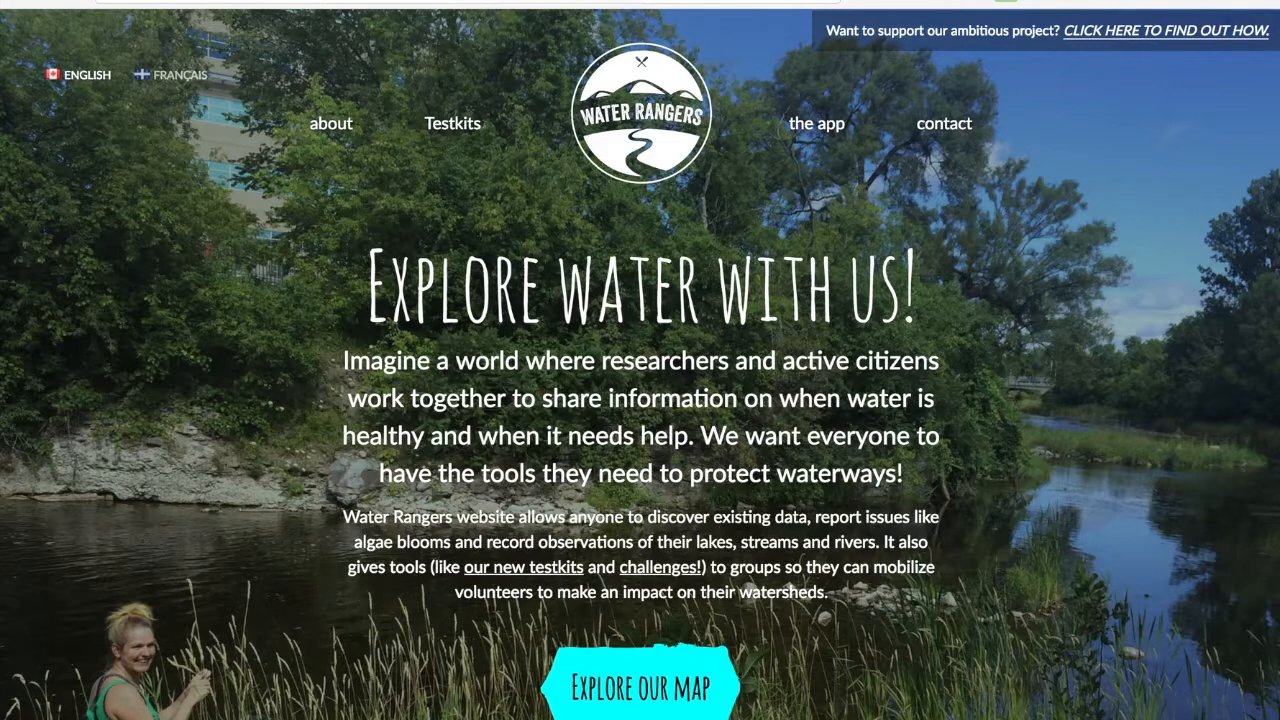
# Open the Water Rangers observation map and focus it on the cluster of locations around Ottawa.
pyautogui.click(627, 690)
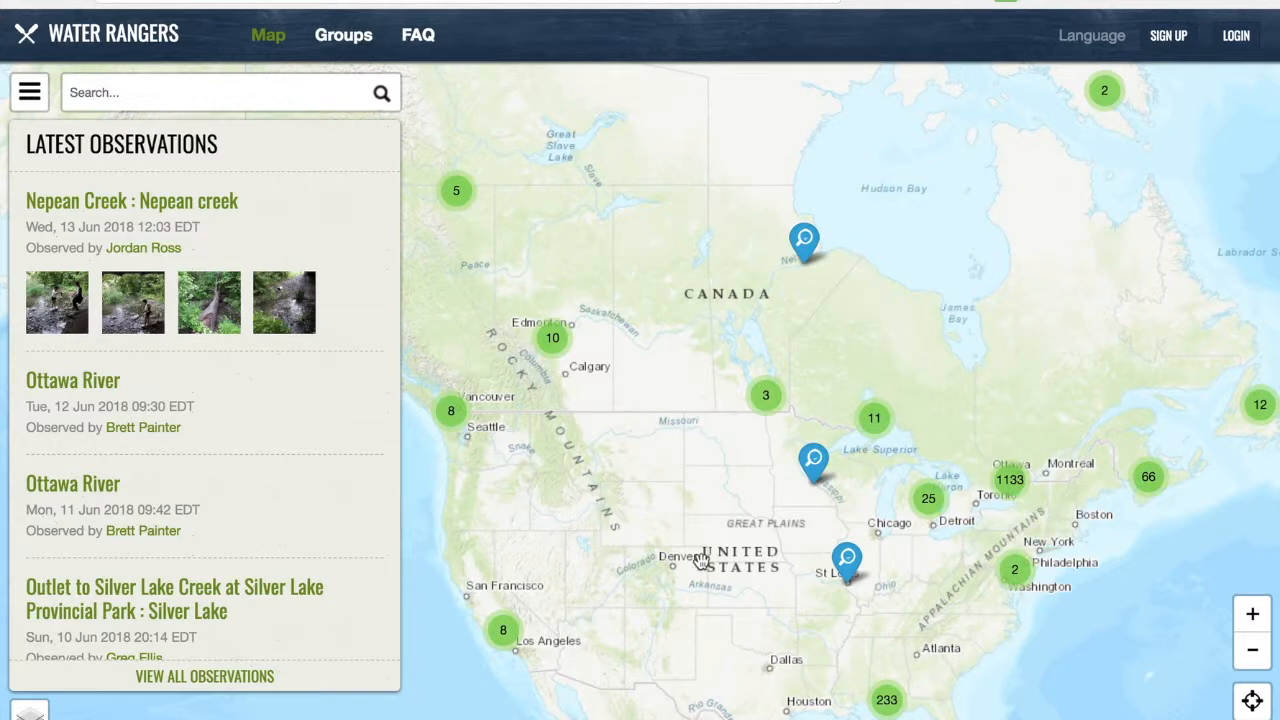
pyautogui.moveTo(1028, 485)
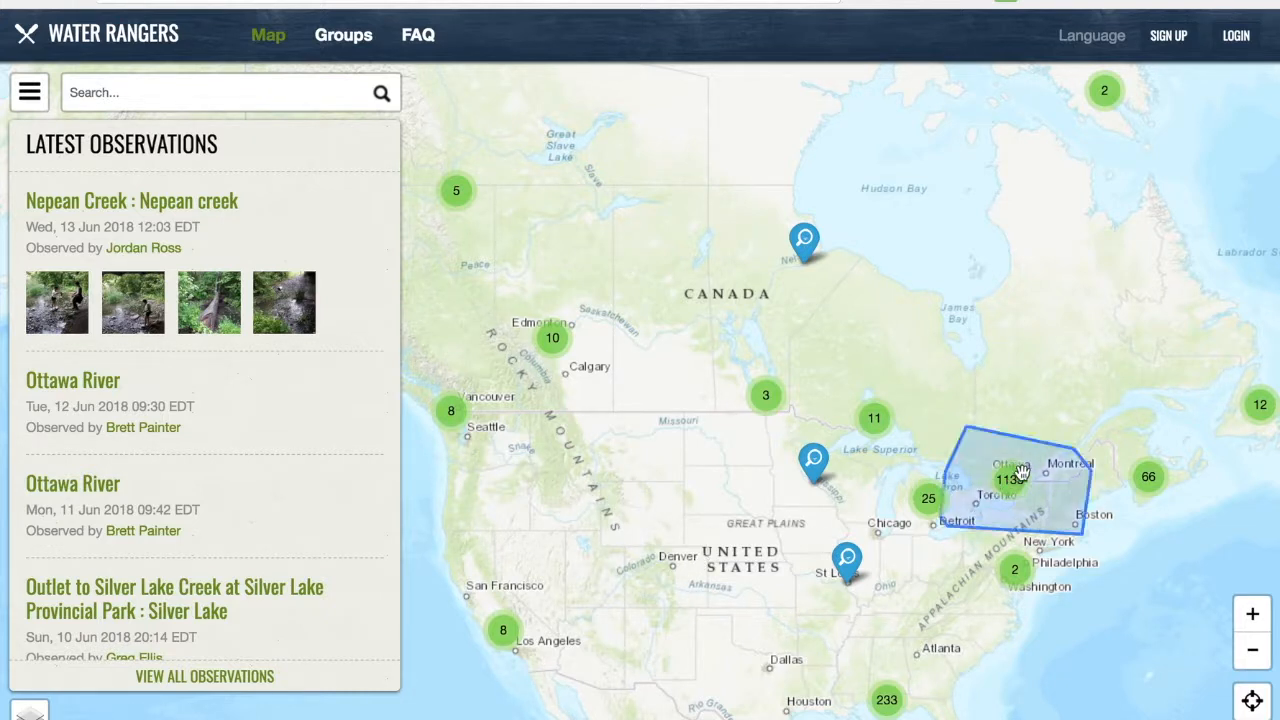
pyautogui.moveTo(897, 690)
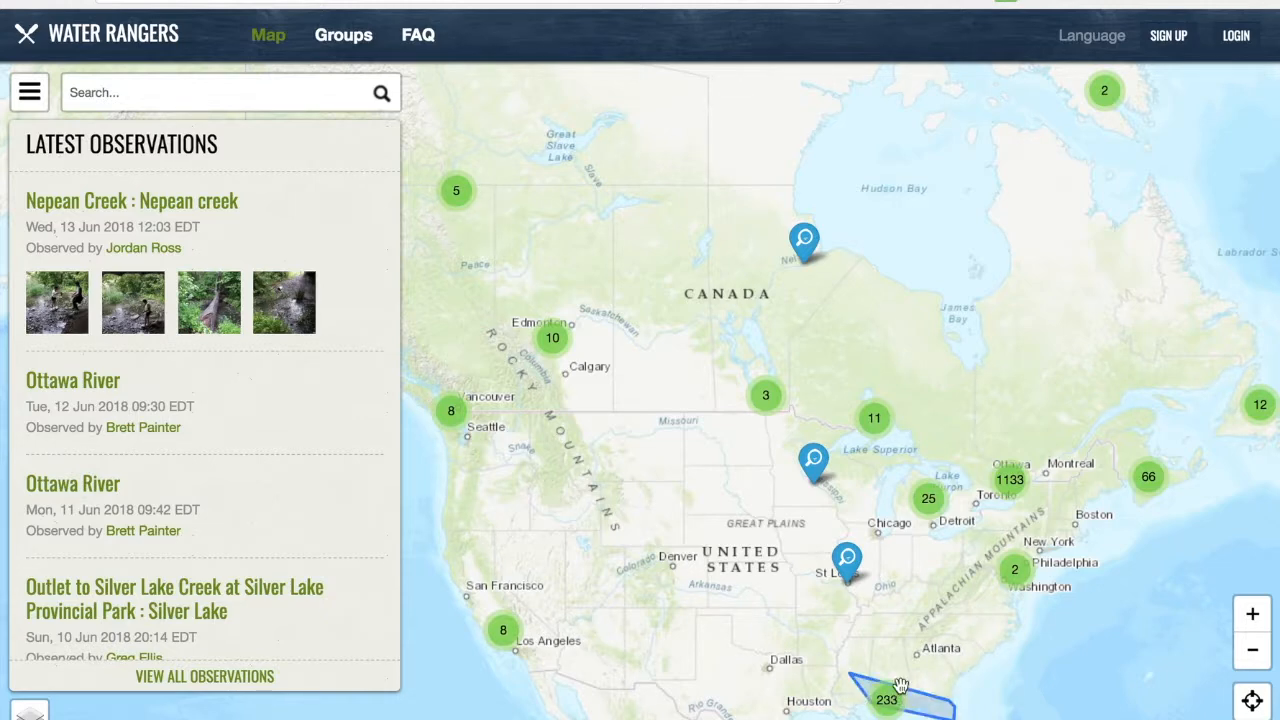
pyautogui.click(1015, 483)
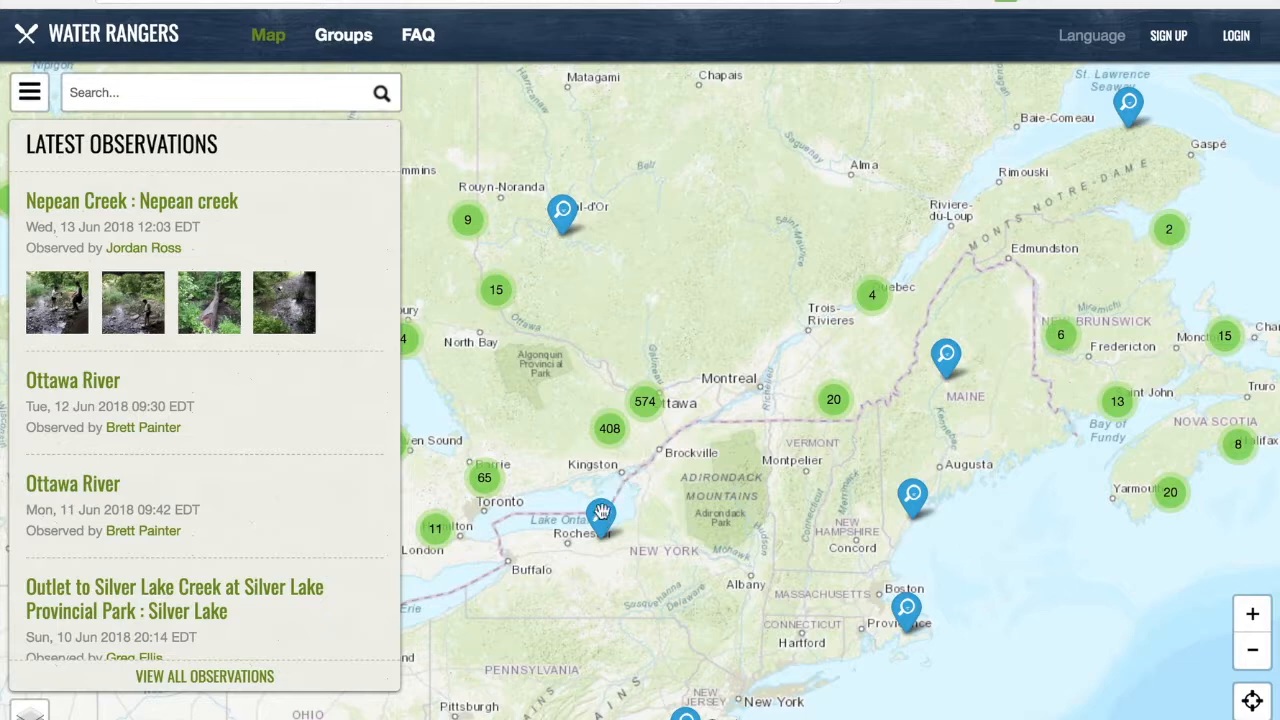
pyautogui.click(645, 401)
pyautogui.moveTo(593, 334); pyautogui.dragTo(780, 337)
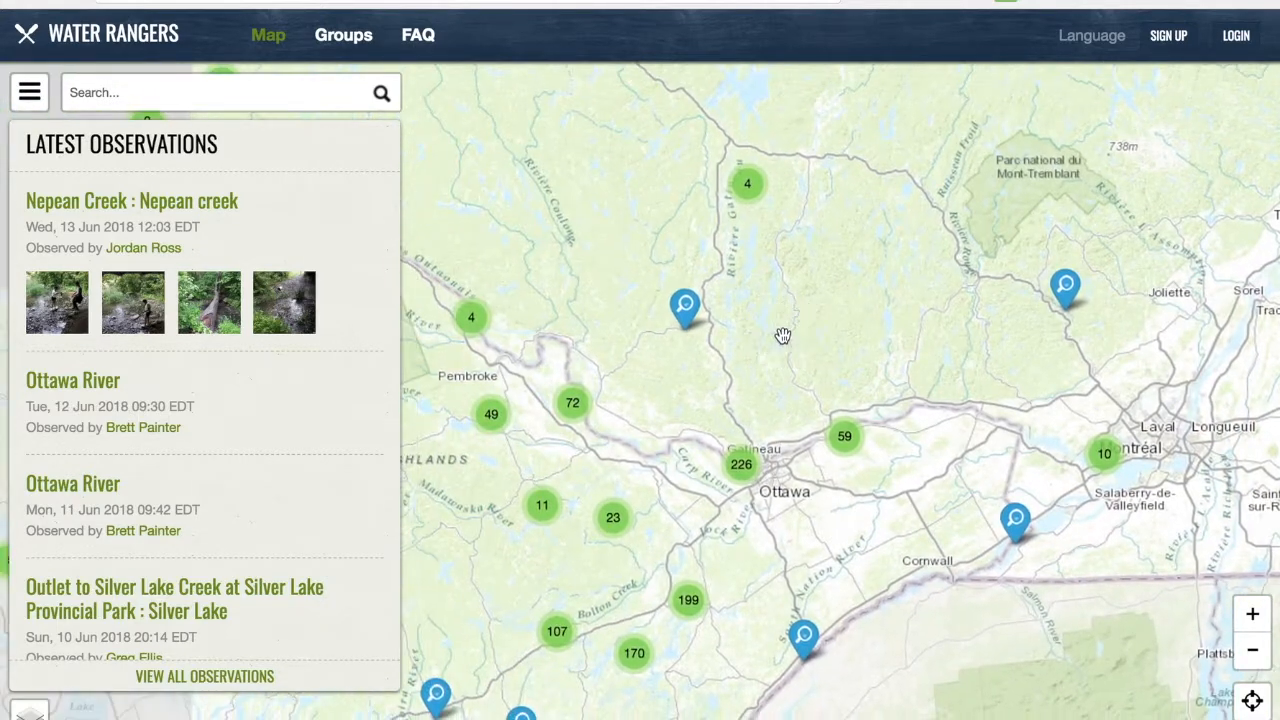
# Narrow the map to the testing locations on the two neighbouring lakes beside Chemin des Sables, near Val-des-Monts.
pyautogui.click(755, 190)
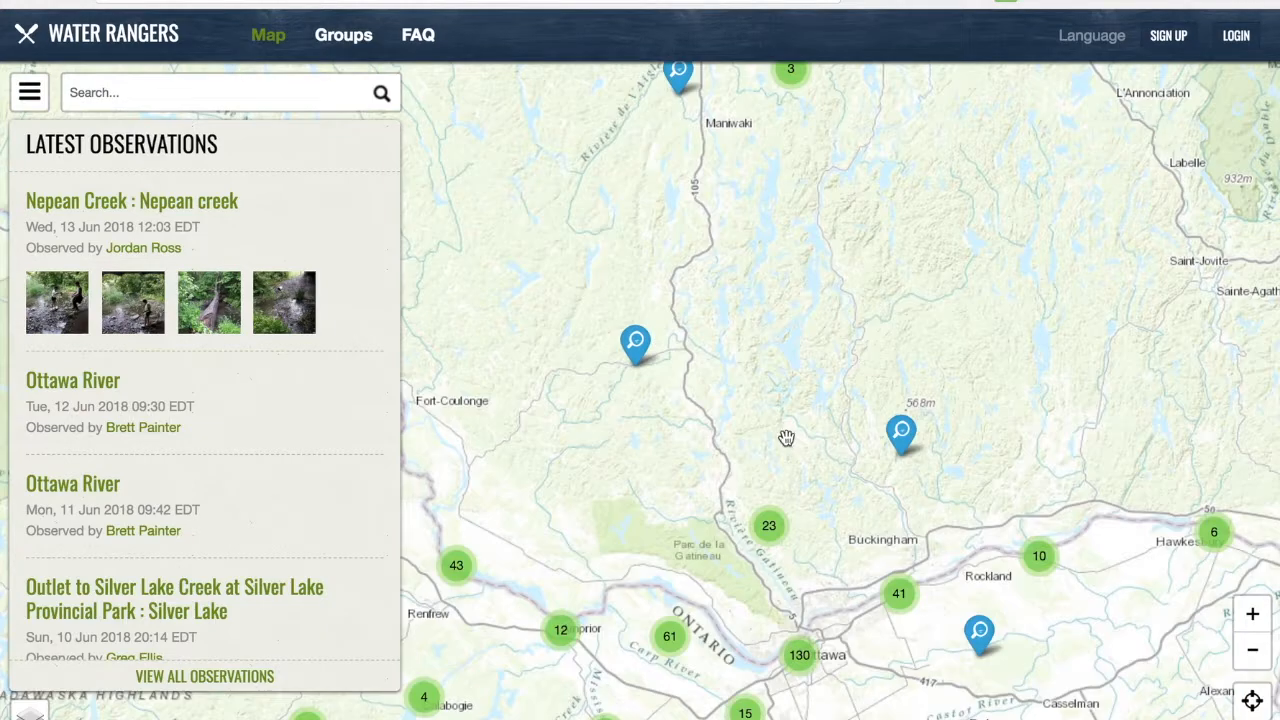
pyautogui.moveTo(788, 440); pyautogui.dragTo(695, 365)
pyautogui.click(763, 449)
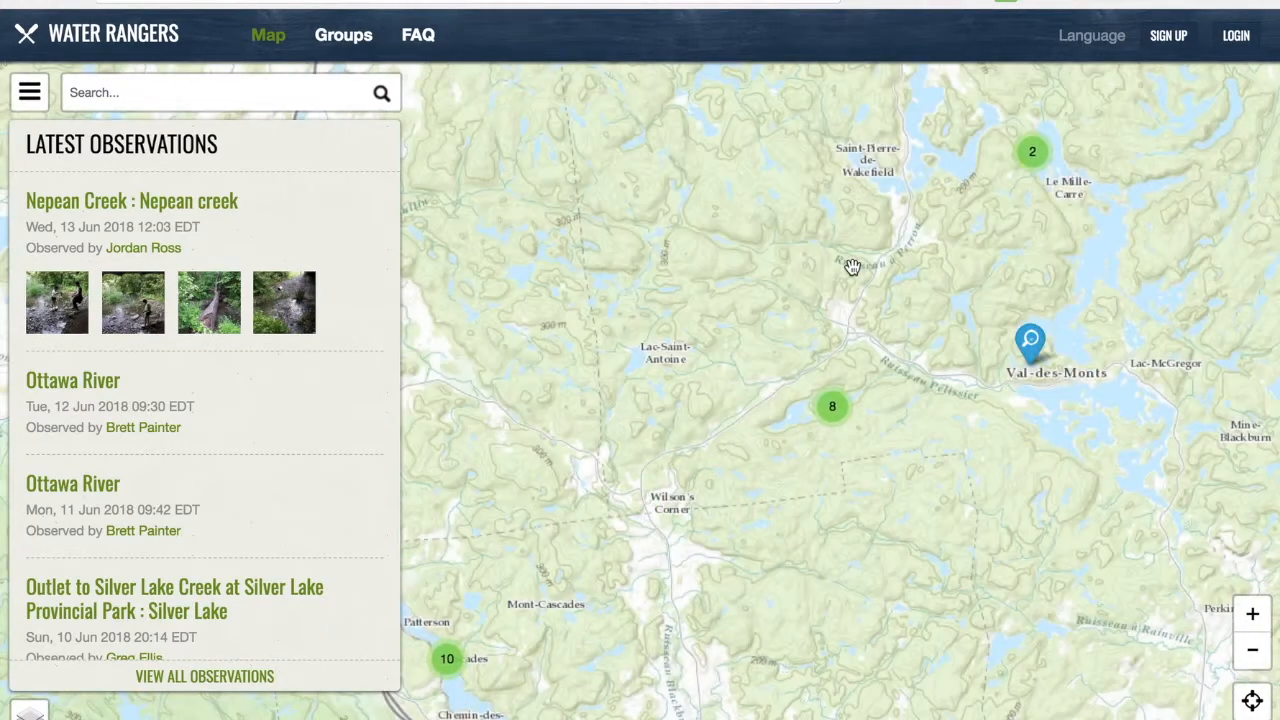
pyautogui.click(832, 408)
pyautogui.moveTo(659, 471); pyautogui.dragTo(1110, 540)
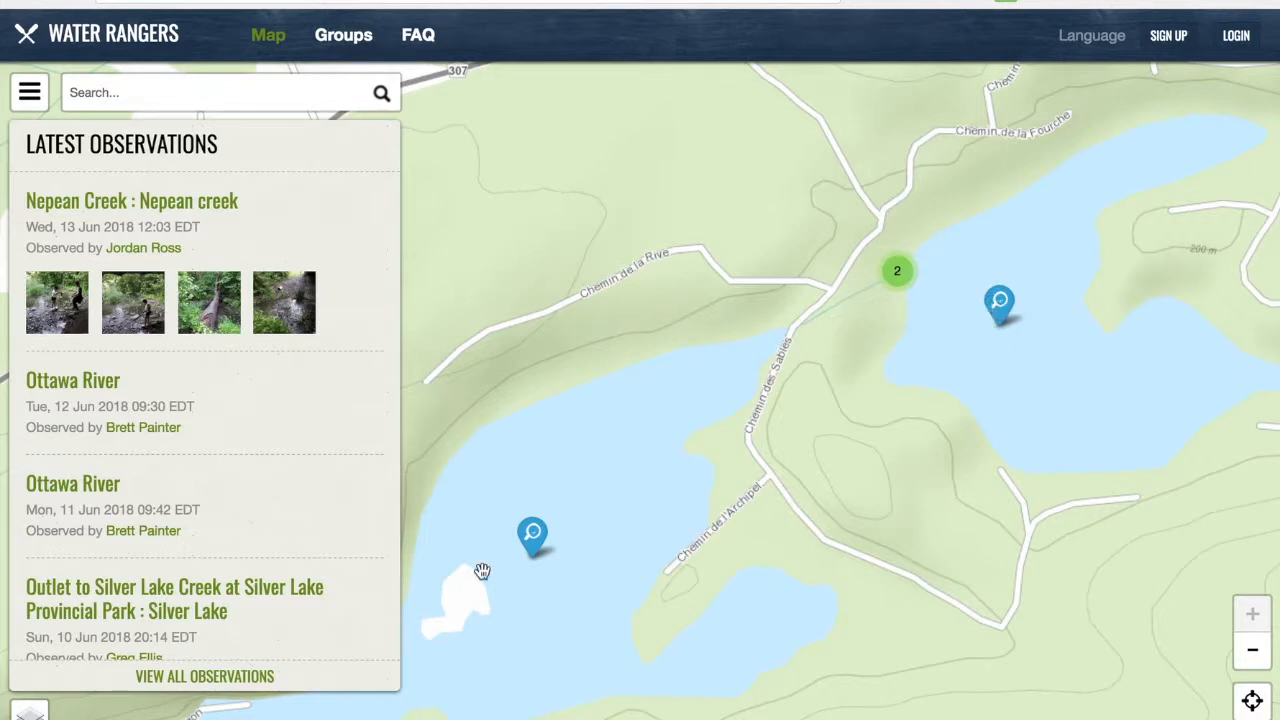
# View the available actions for the Lac McGlashan deepest-point location and for an unmarked map spot, closing the unmarked spot's popup.
pyautogui.click(1000, 302)
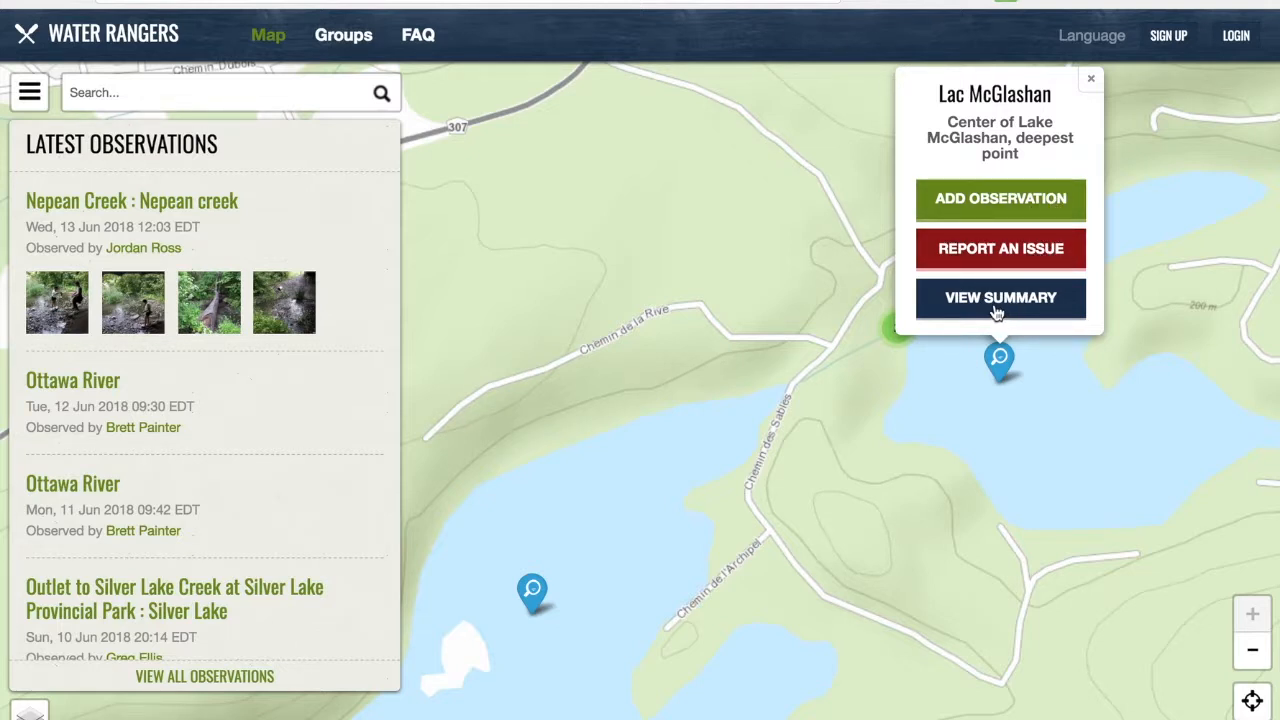
pyautogui.click(607, 280)
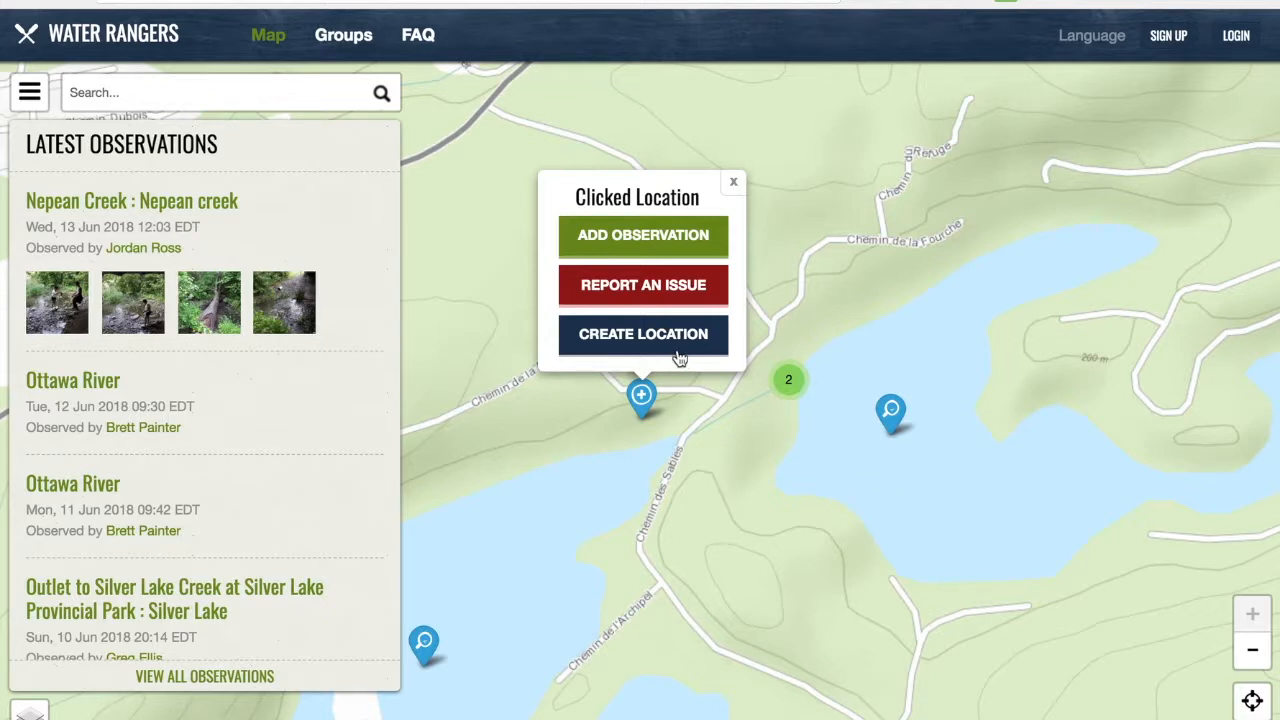
pyautogui.click(734, 182)
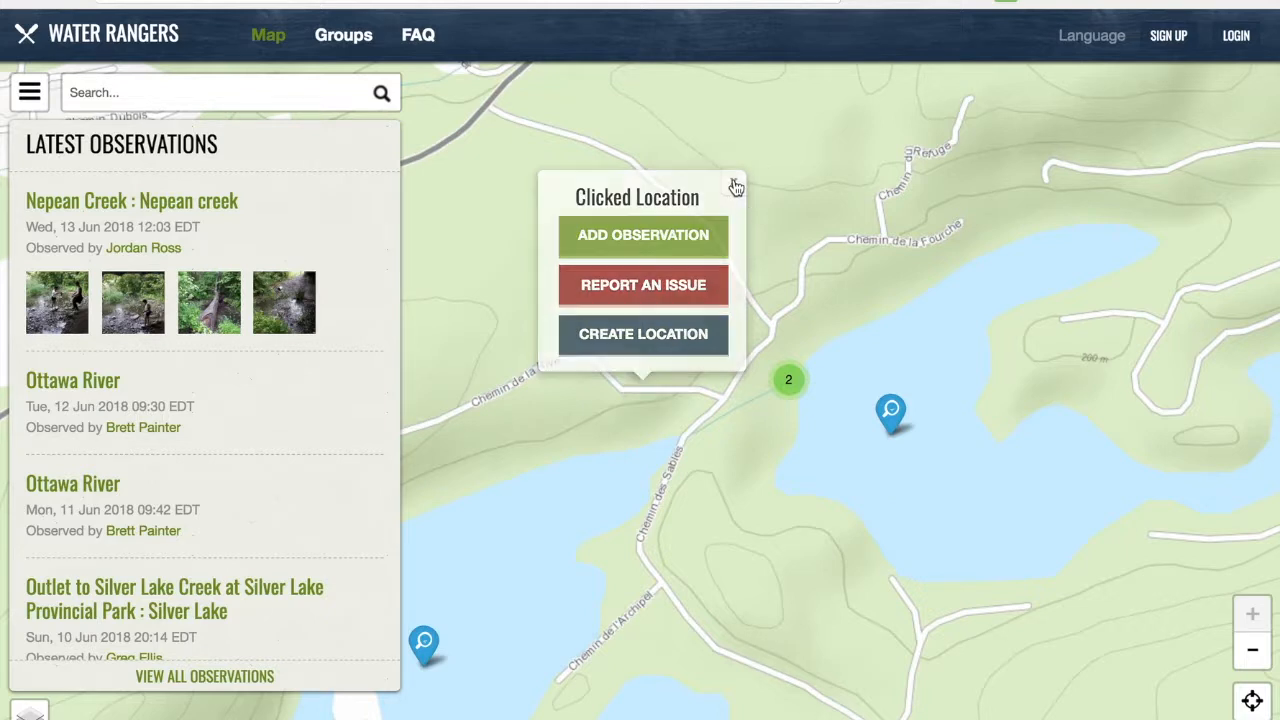
# Open the summary for Lac McGlashan's deepest point and examine its readings from ice events through total phosphorus and notes.
pyautogui.click(890, 412)
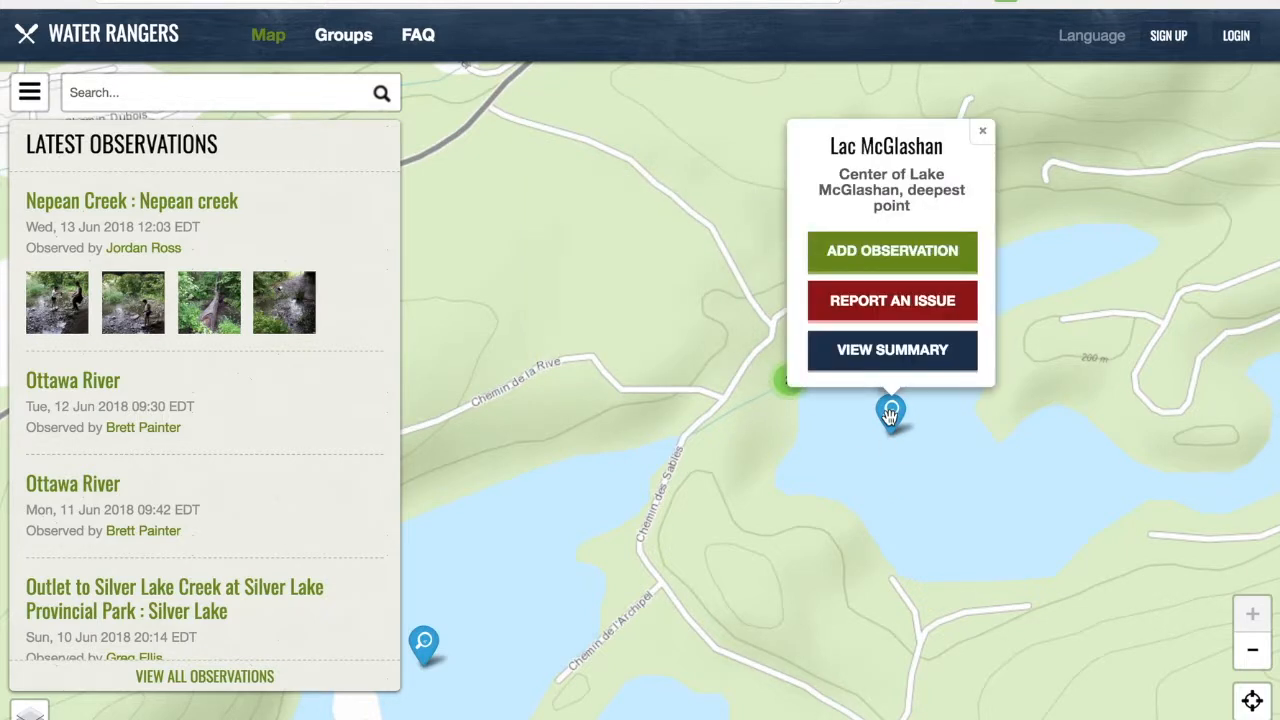
pyautogui.click(880, 351)
pyautogui.scroll(-1, 677, 677)
pyautogui.scroll(1, 677, 679)
pyautogui.scroll(-5, 677, 679)
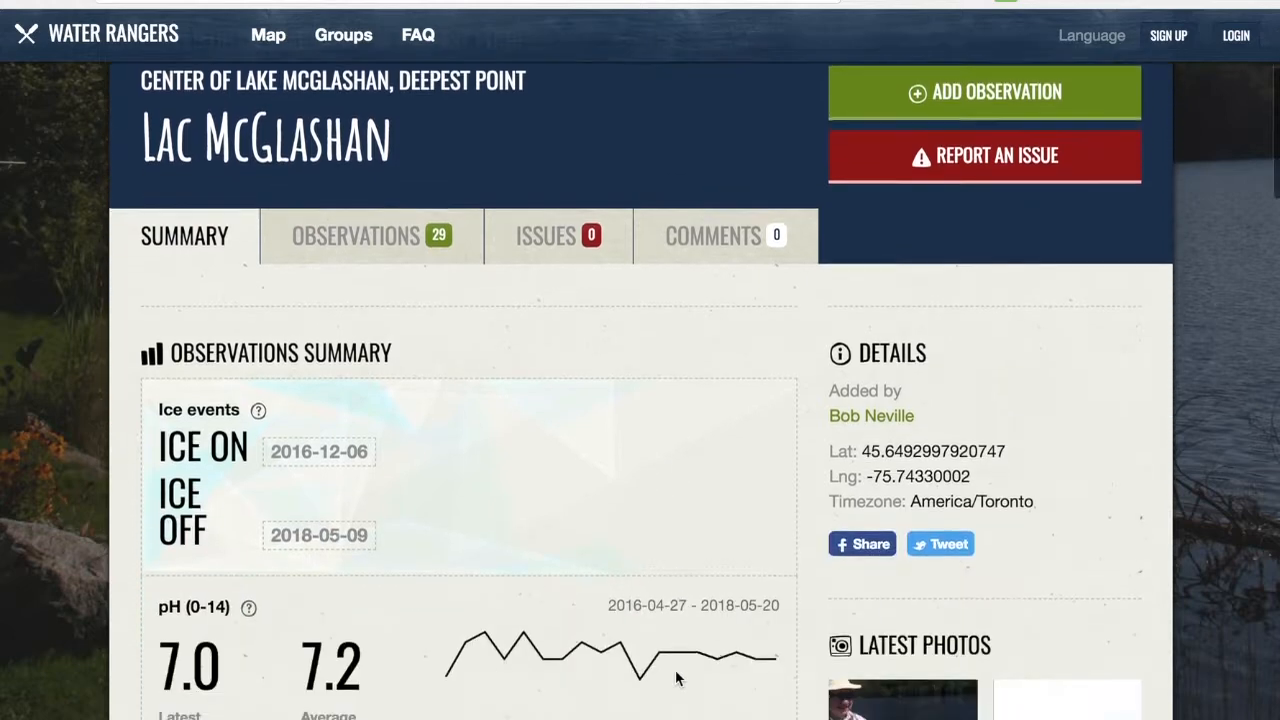
pyautogui.scroll(-2, 676, 679)
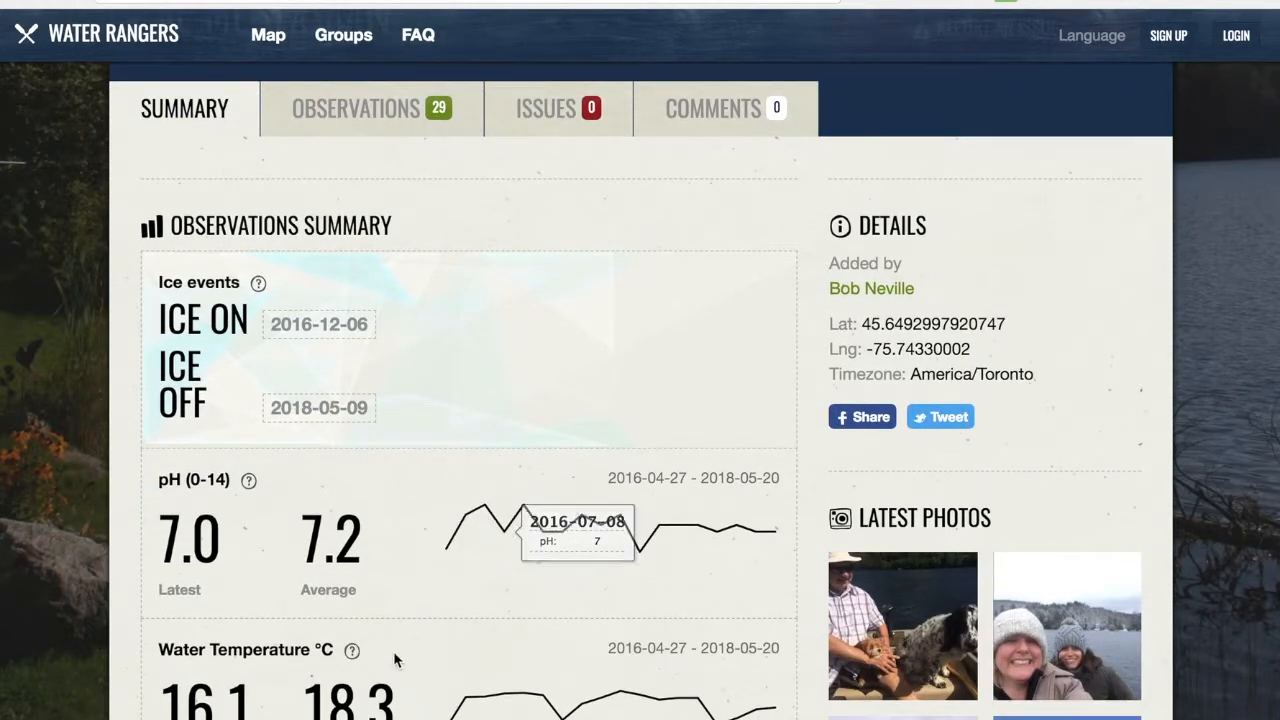
pyautogui.scroll(-6, 393, 651)
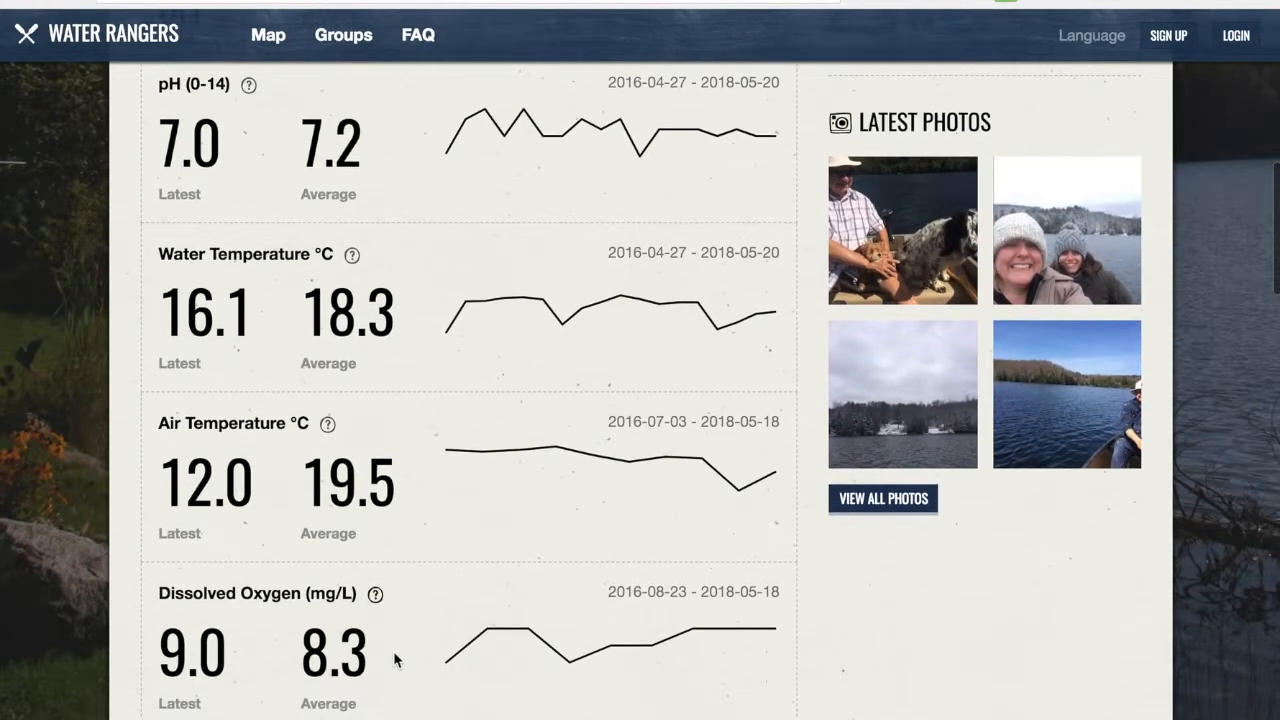
pyautogui.scroll(-10, 394, 653)
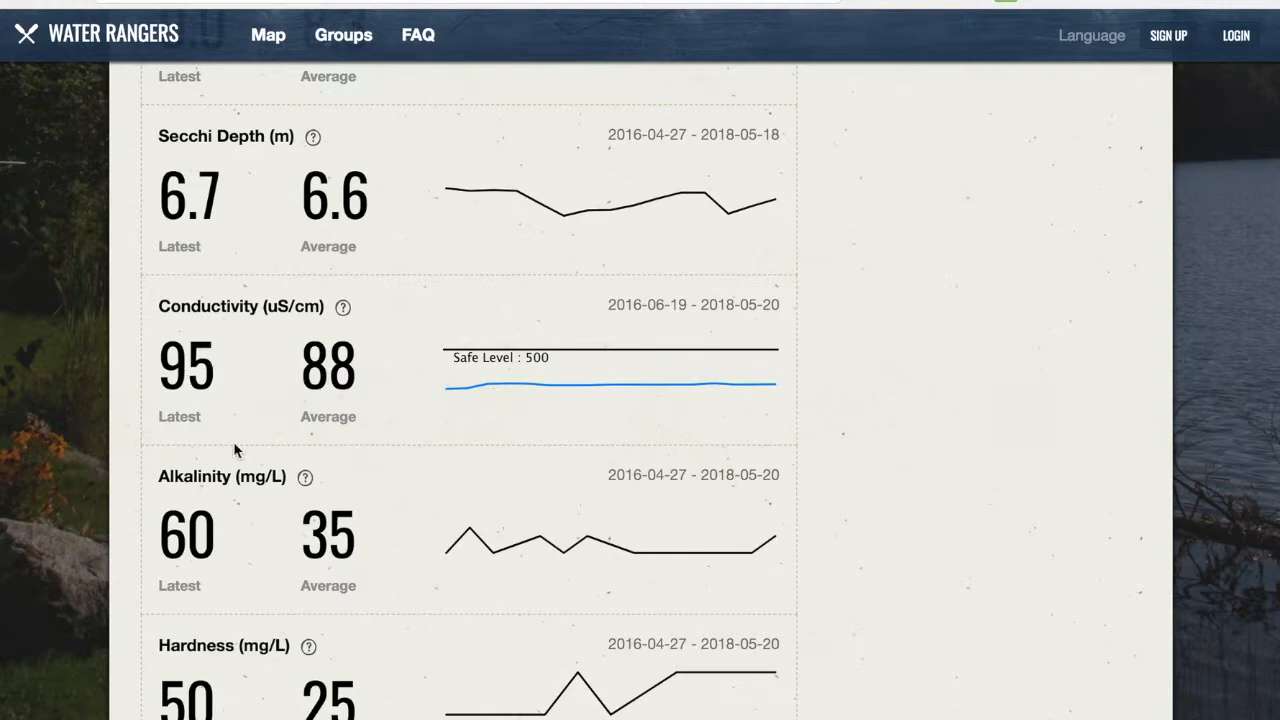
pyautogui.scroll(-5, 326, 592)
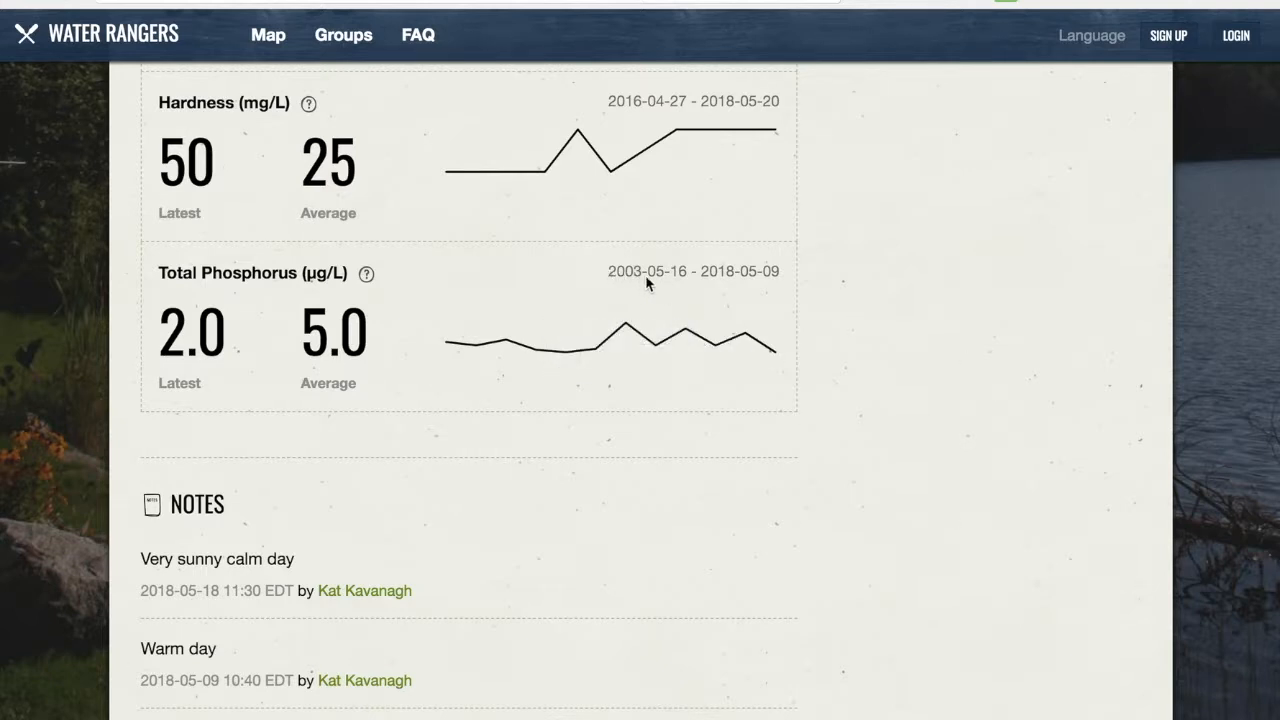
# Show the location's list of observations and open the report dated 2018-05-09.
pyautogui.scroll(15, 853, 278)
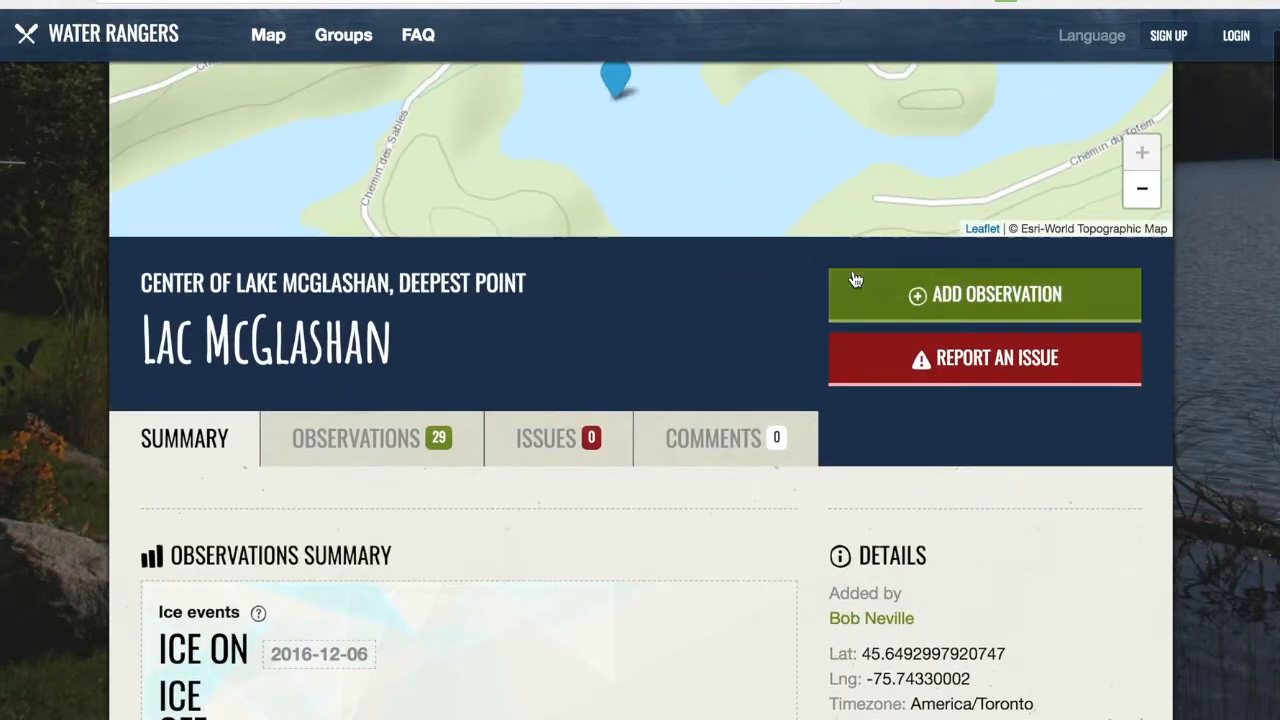
pyautogui.click(362, 434)
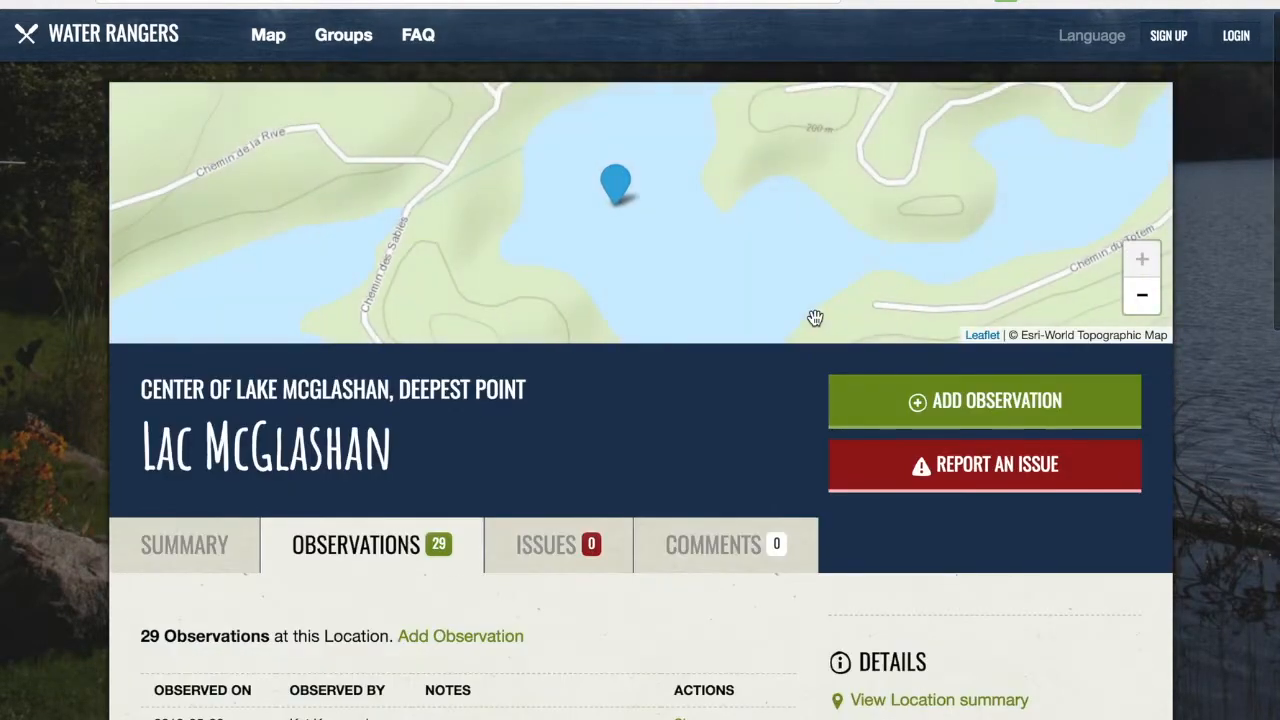
pyautogui.scroll(-3, 815, 318)
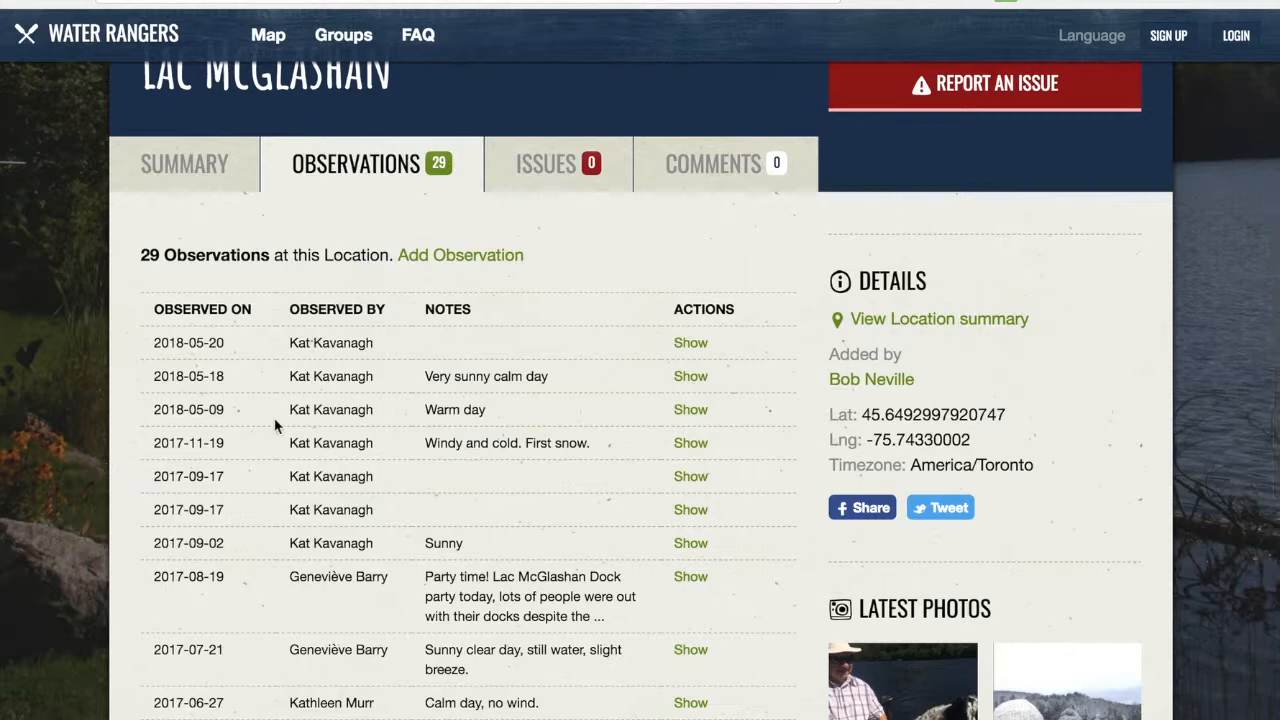
pyautogui.click(688, 411)
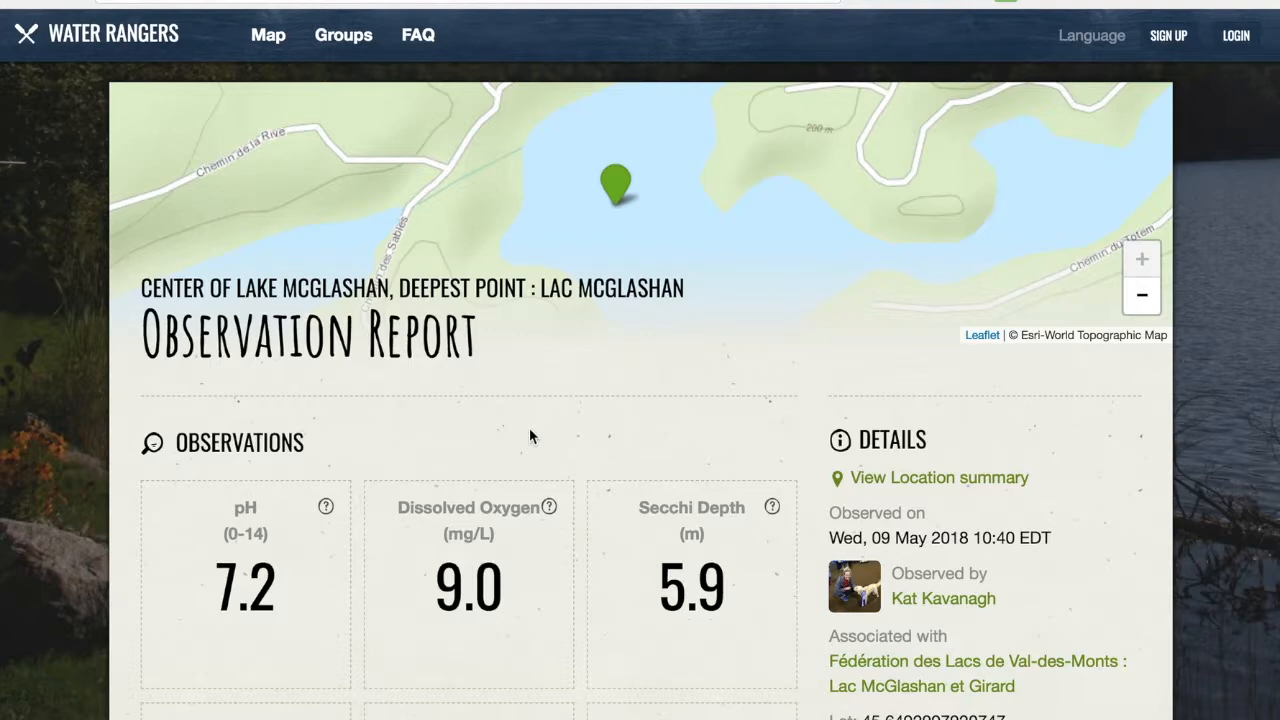
# Examine the observation report's measurements, phosphorus samples, ice-off record, notes and associated details.
pyautogui.scroll(-3, 529, 437)
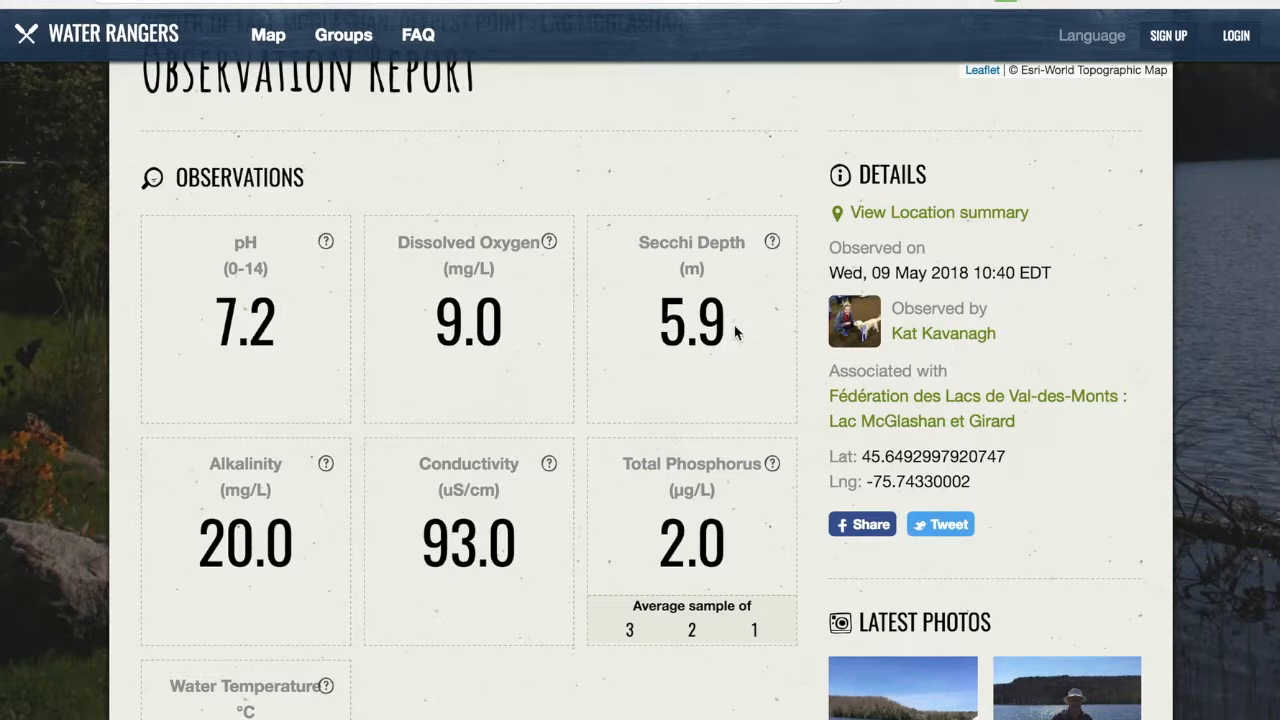
pyautogui.scroll(-2, 229, 508)
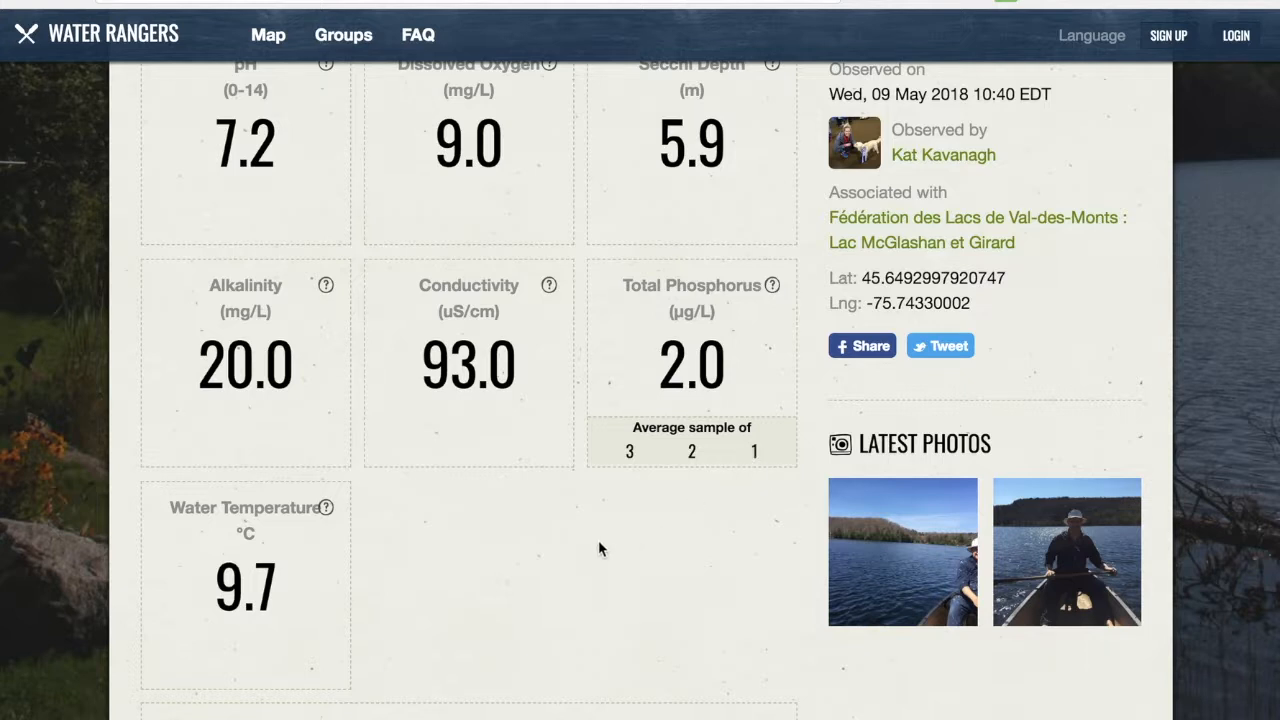
pyautogui.scroll(1, 588, 522)
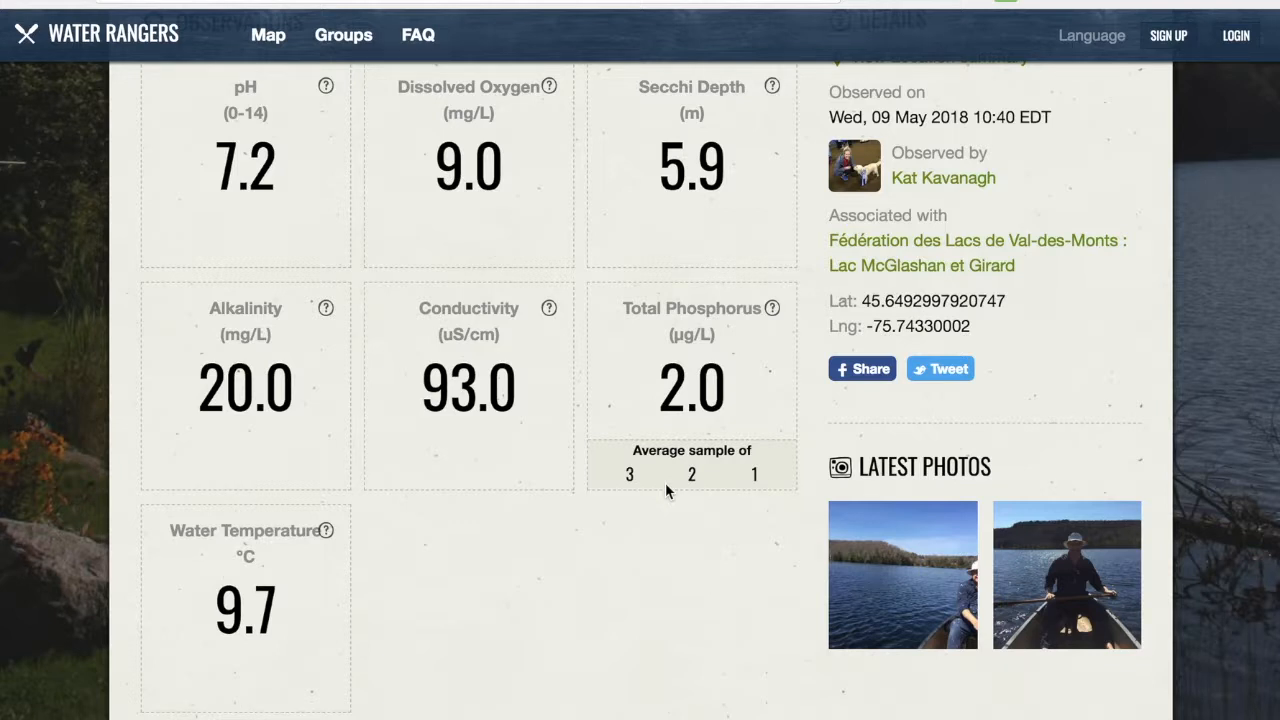
pyautogui.scroll(-1, 666, 484)
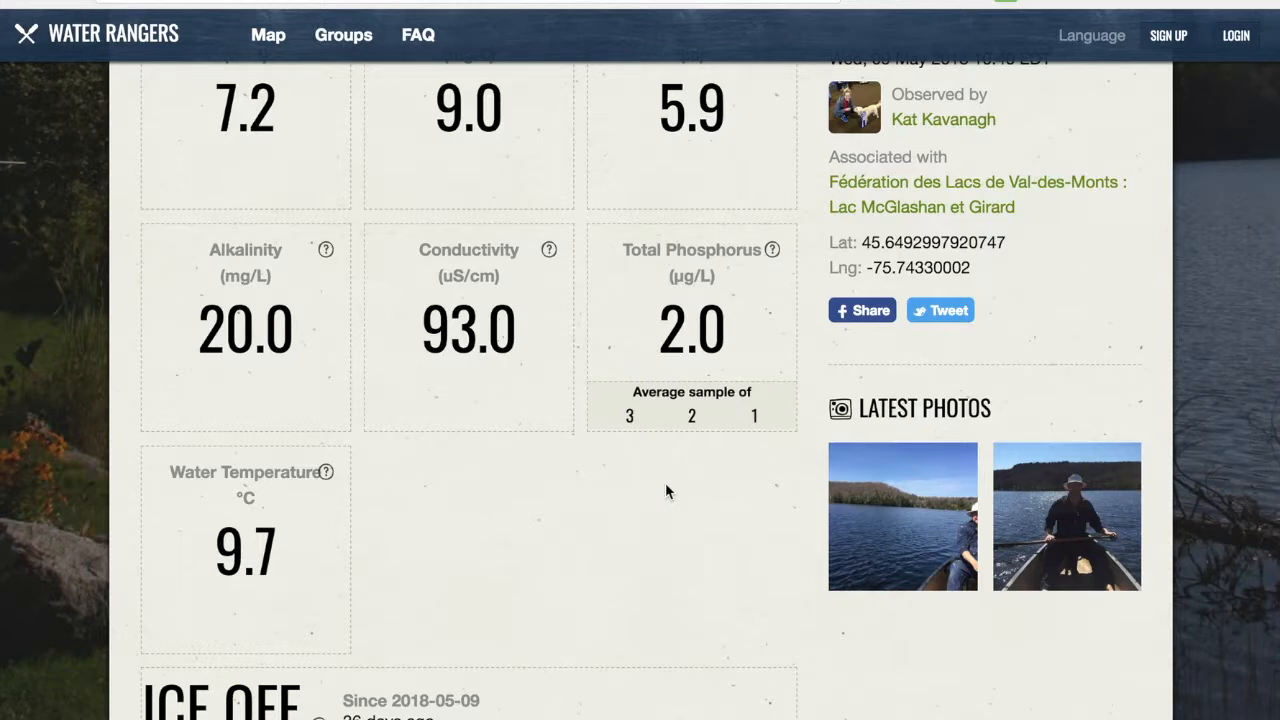
pyautogui.scroll(-4, 576, 593)
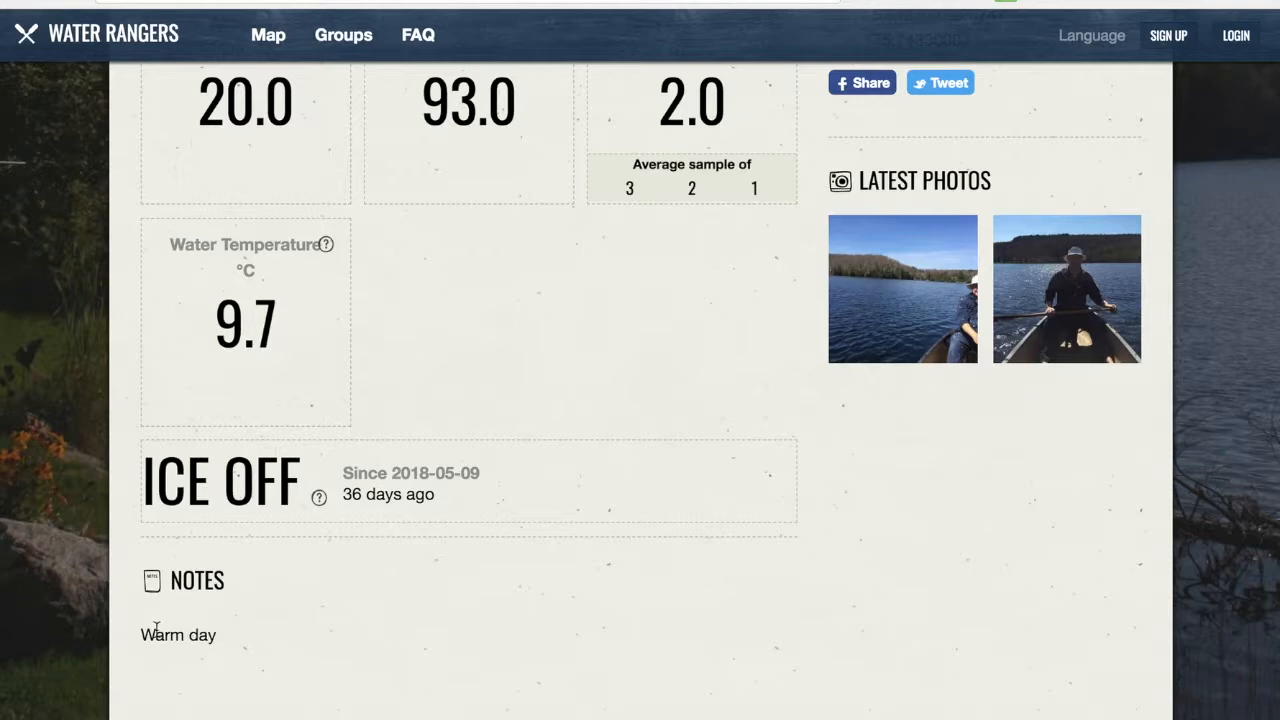
pyautogui.scroll(9, 437, 646)
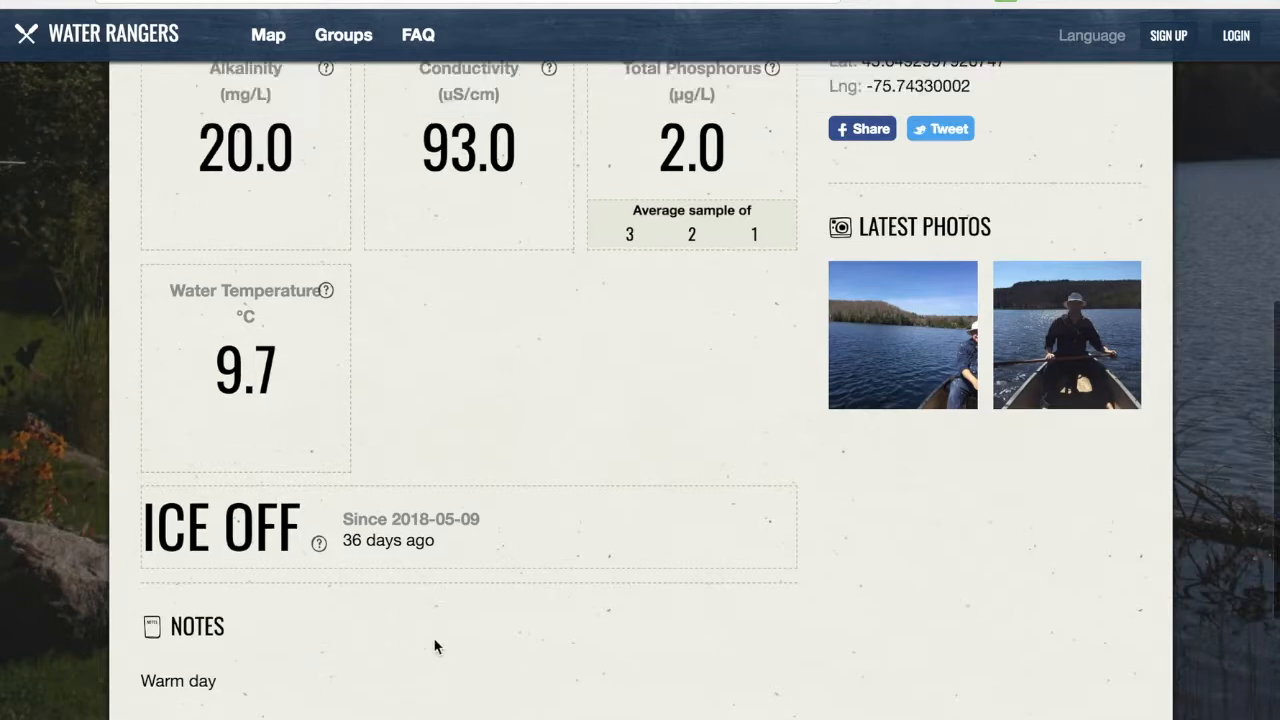
pyautogui.scroll(-1, 434, 639)
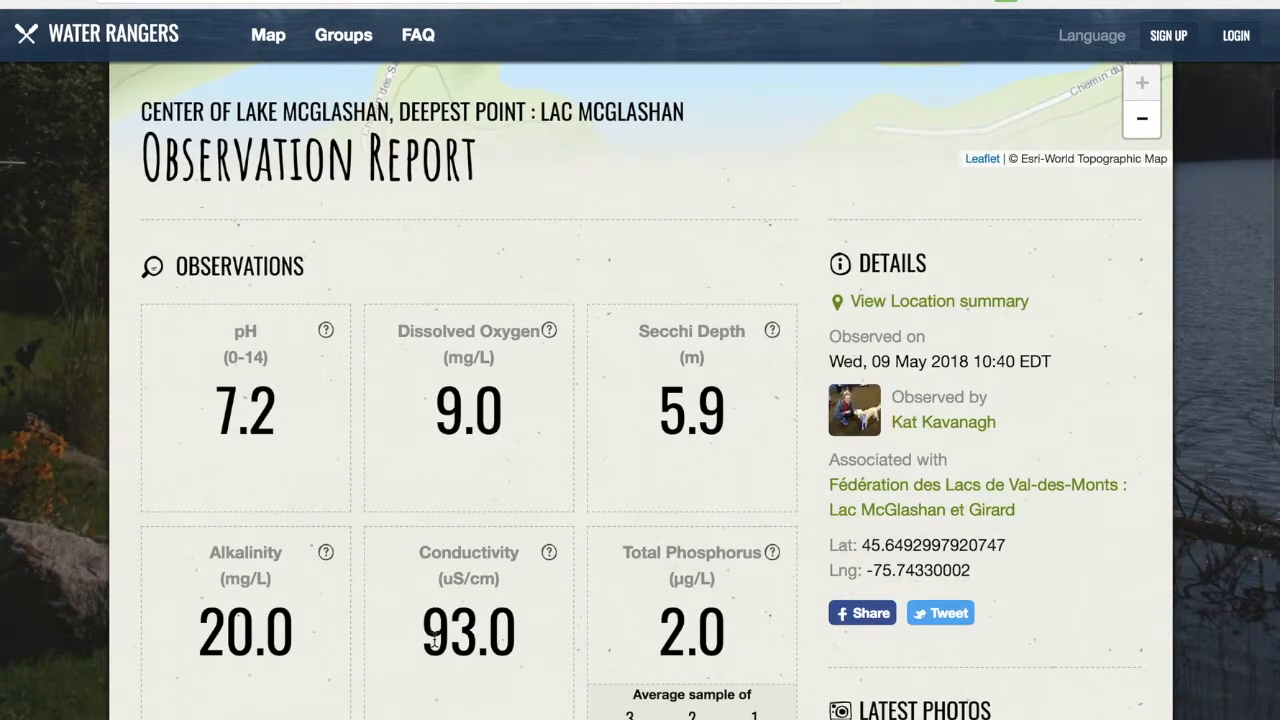
# Open the associated Lac McGlashan et Girard group and review its protocol, members, full monitored area on the map and locations list.
pyautogui.click(866, 495)
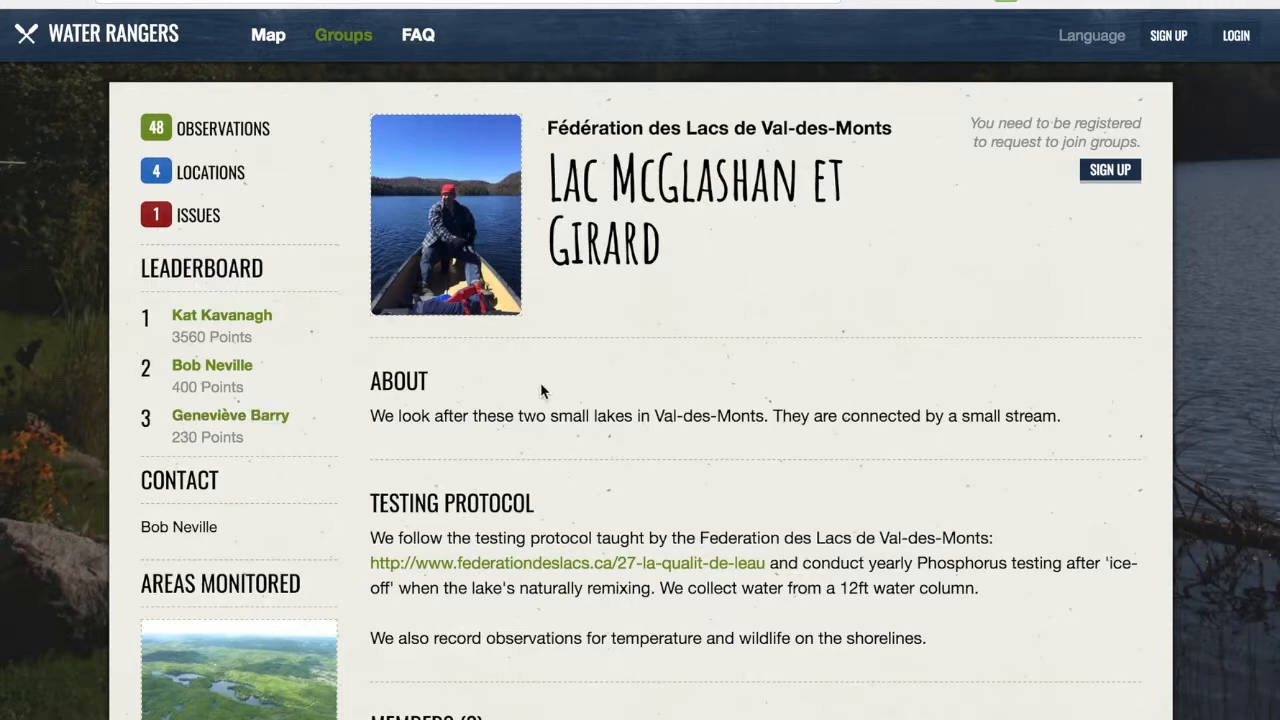
pyautogui.scroll(-5, 569, 594)
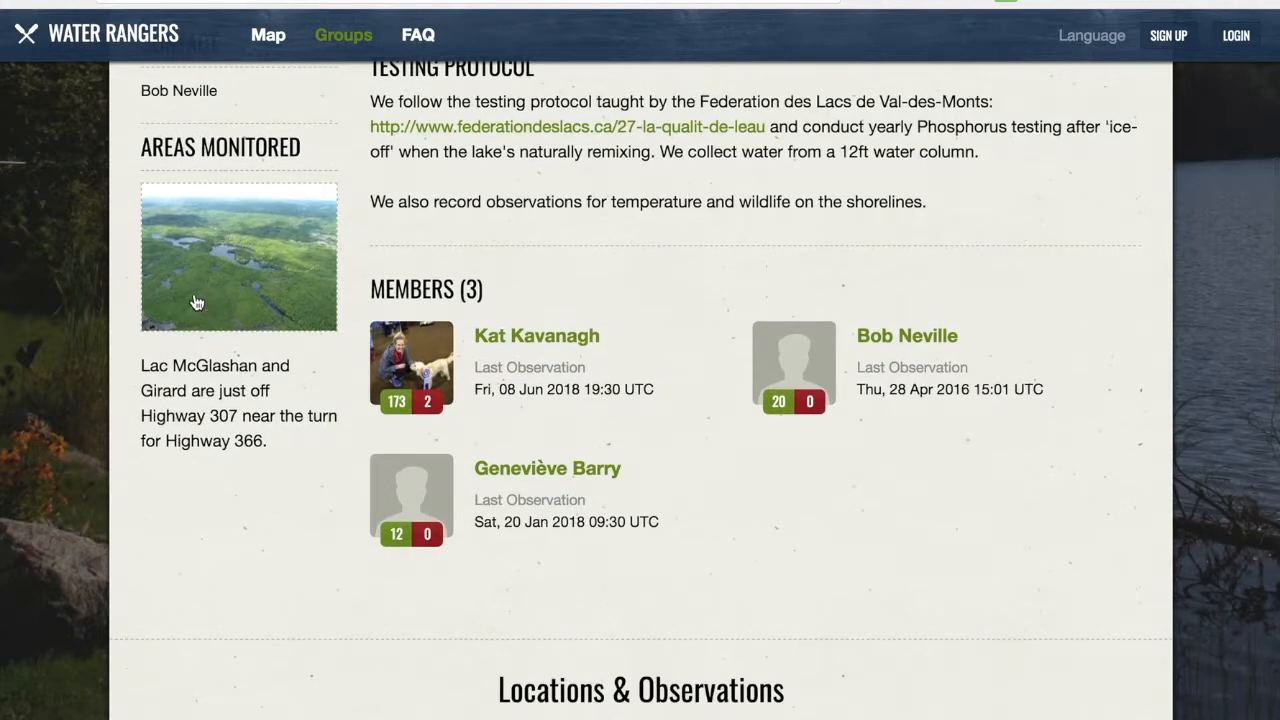
pyautogui.scroll(-7, 193, 280)
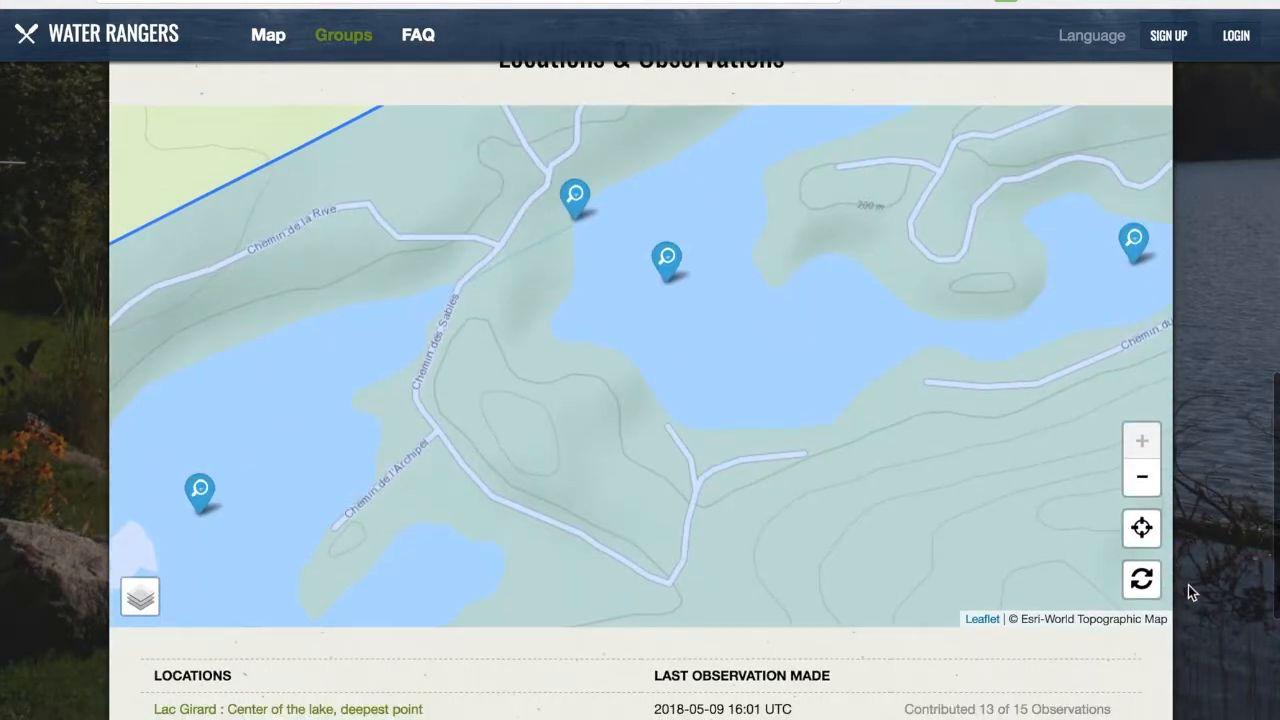
pyautogui.click(1141, 477)
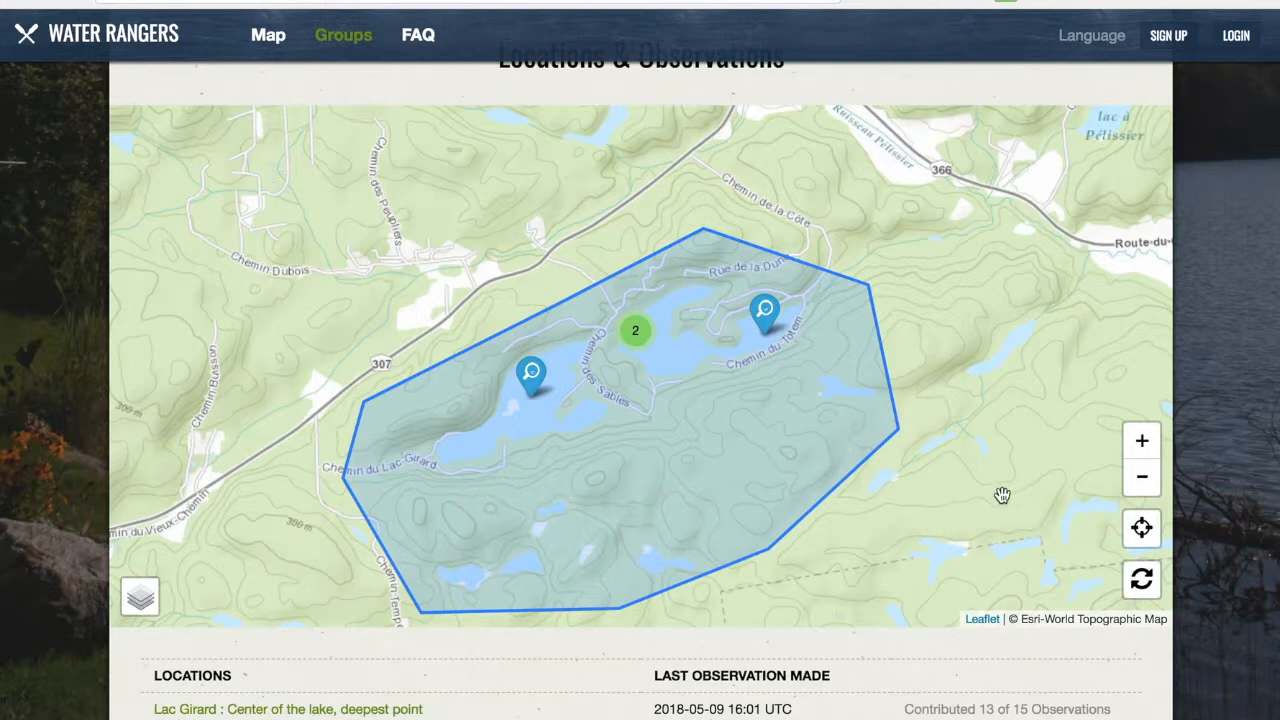
pyautogui.scroll(-2, 955, 651)
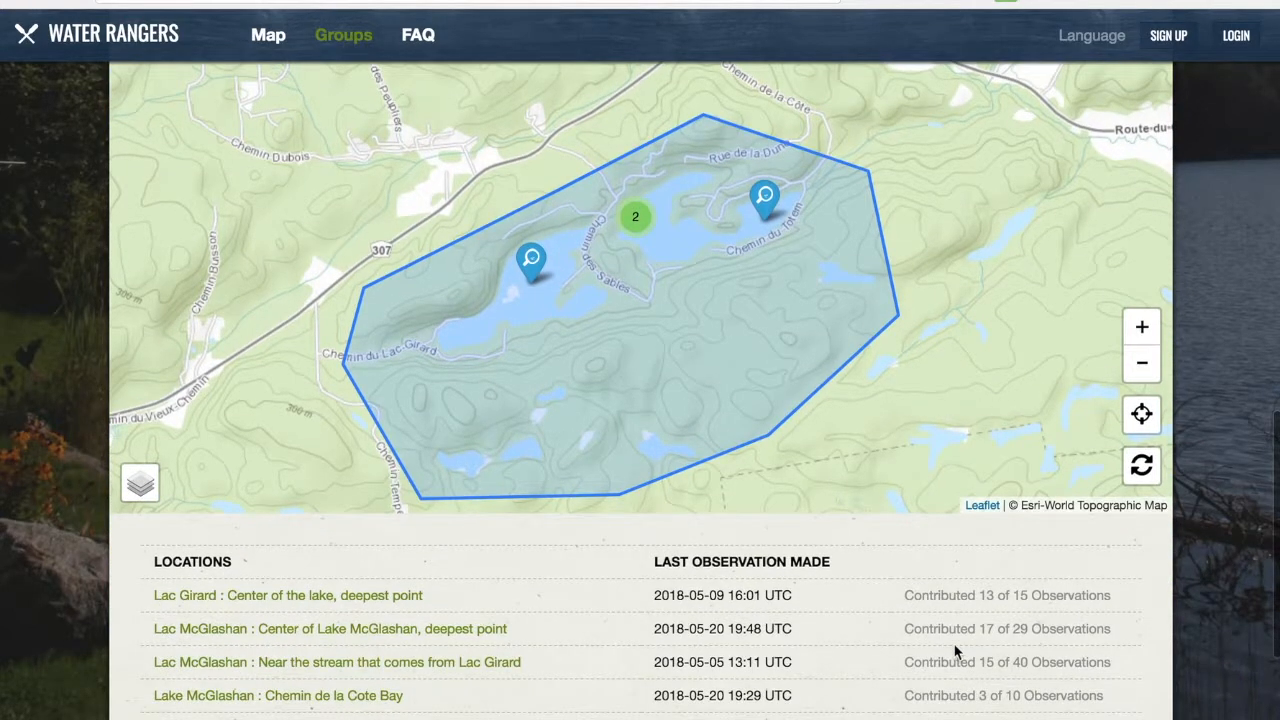
# Return to the start of the group page and open the login page.
pyautogui.scroll(10, 955, 651)
pyautogui.scroll(2, 955, 651)
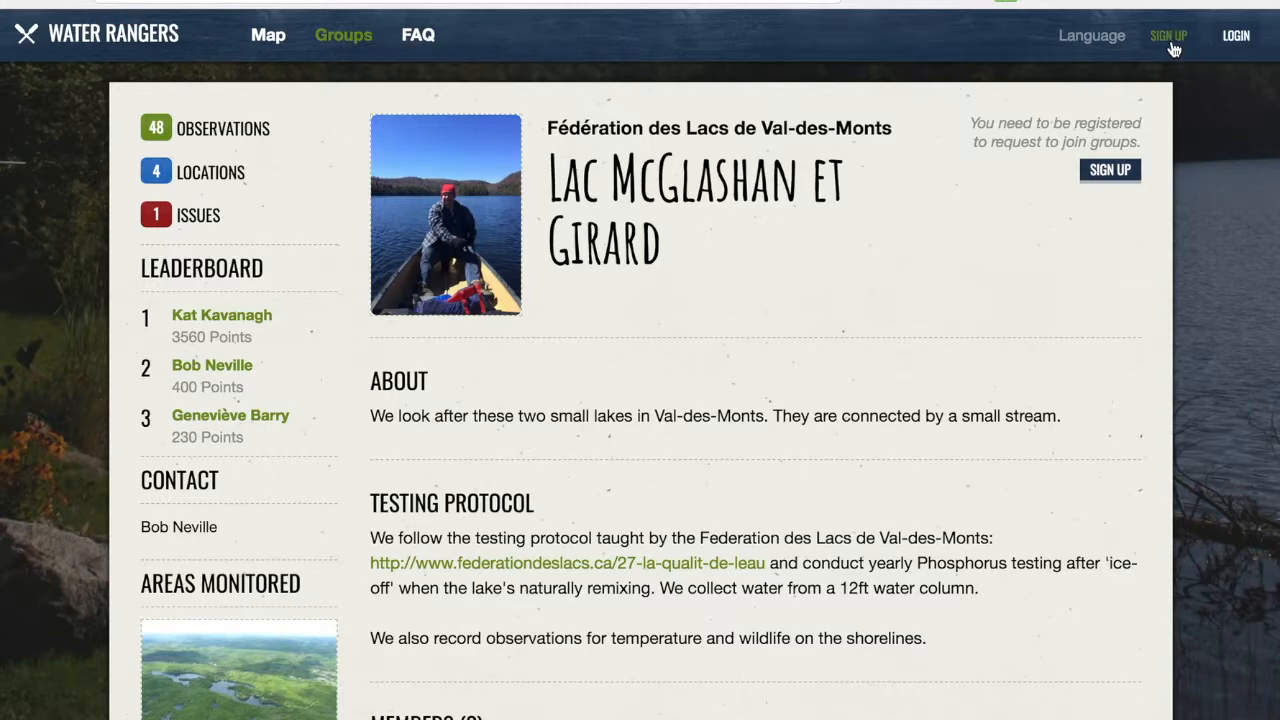
pyautogui.click(1237, 36)
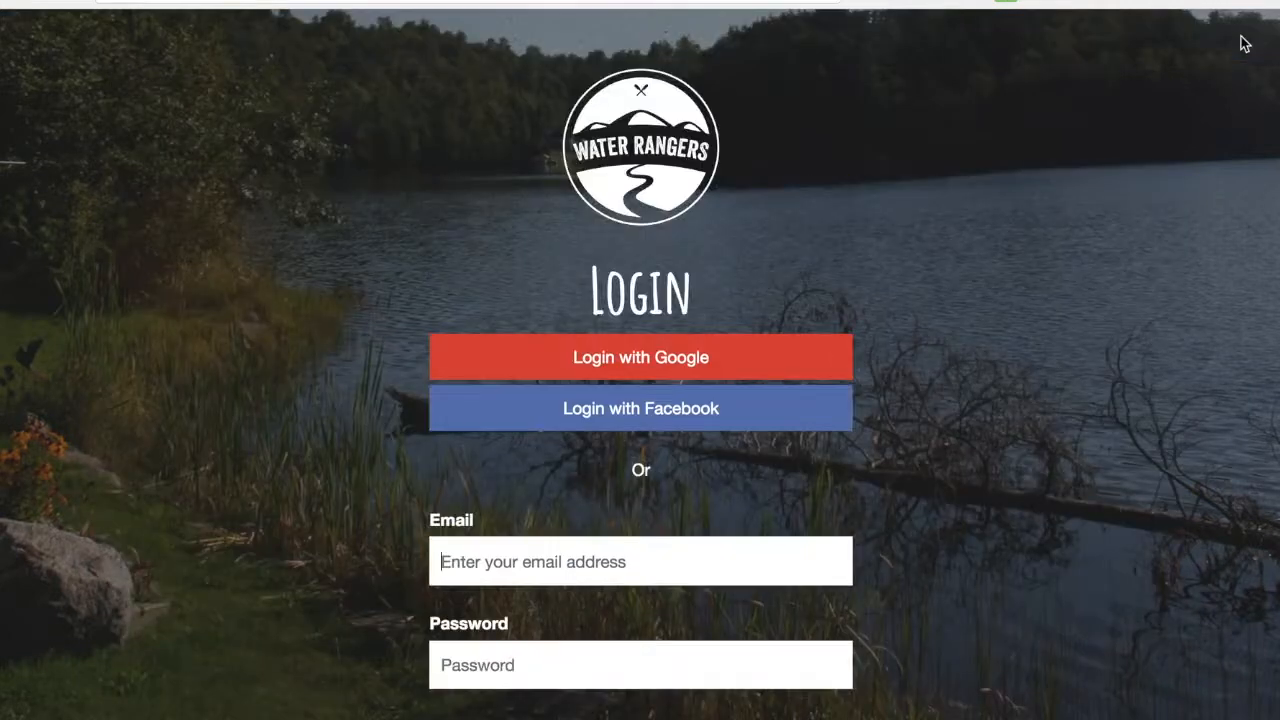
# Log in with Facebook, open your own profile page and review its content.
pyautogui.click(679, 418)
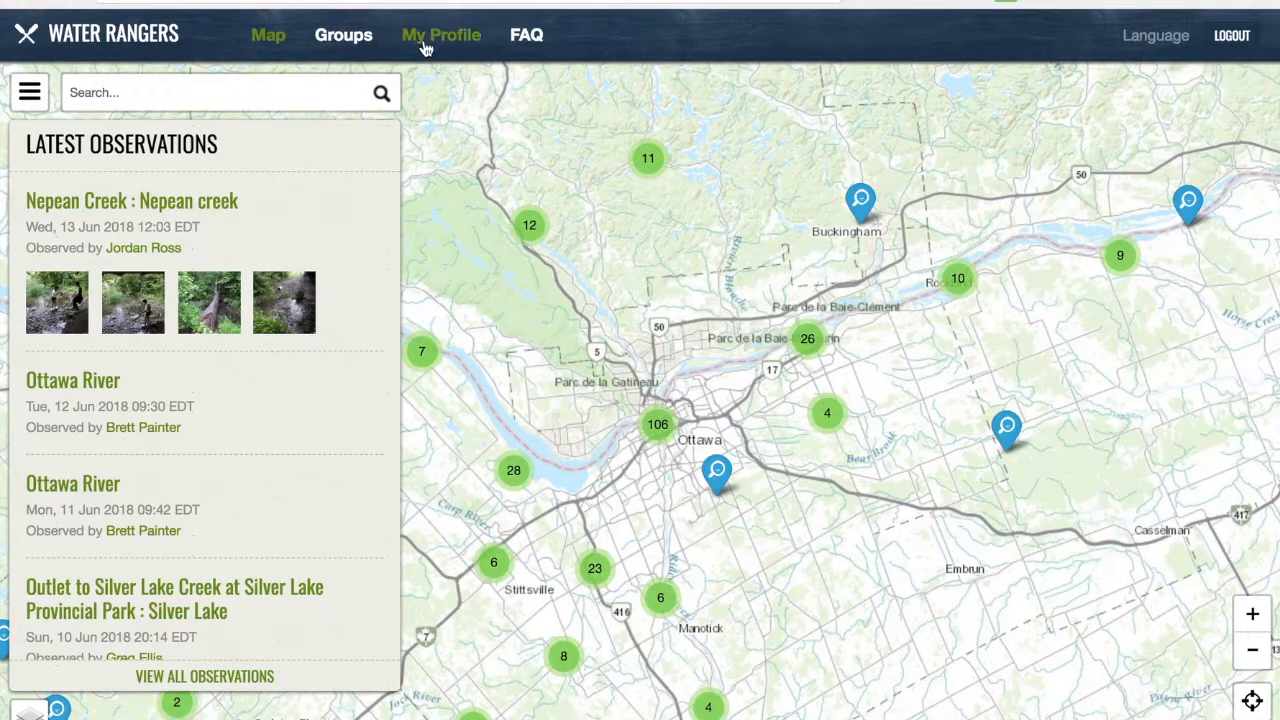
pyautogui.click(424, 48)
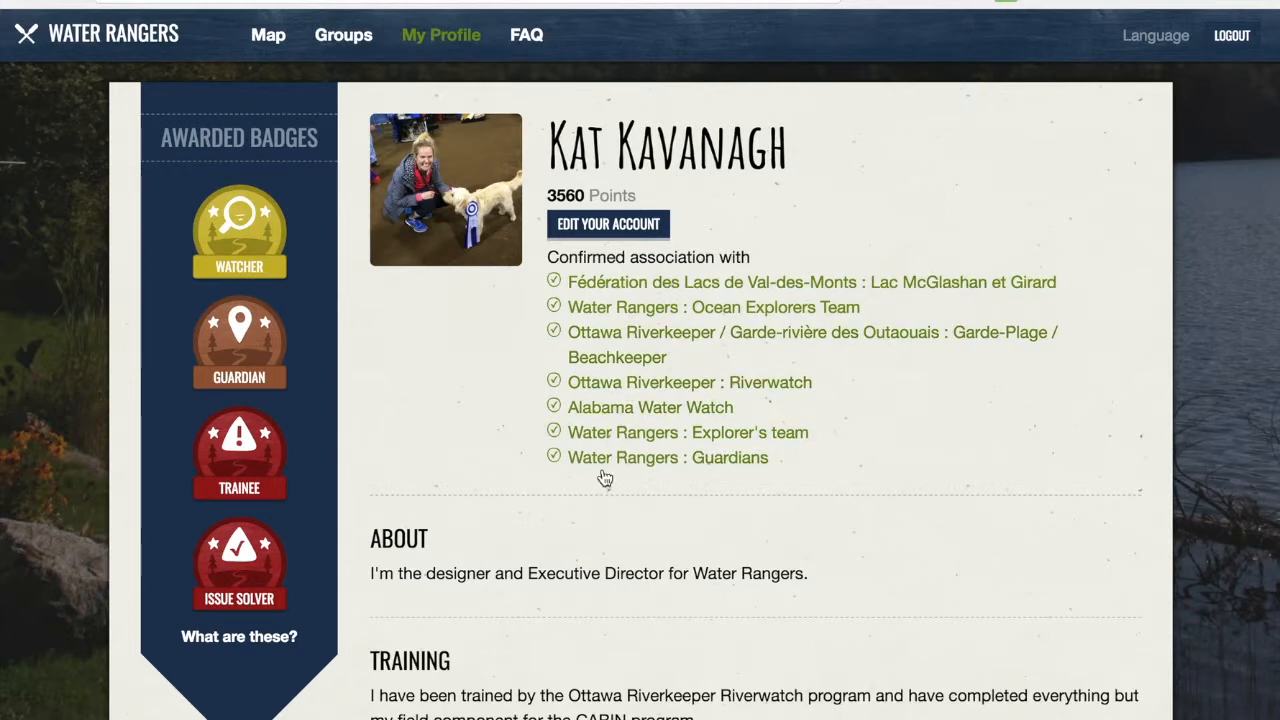
pyautogui.scroll(-4, 601, 575)
pyautogui.scroll(4, 601, 575)
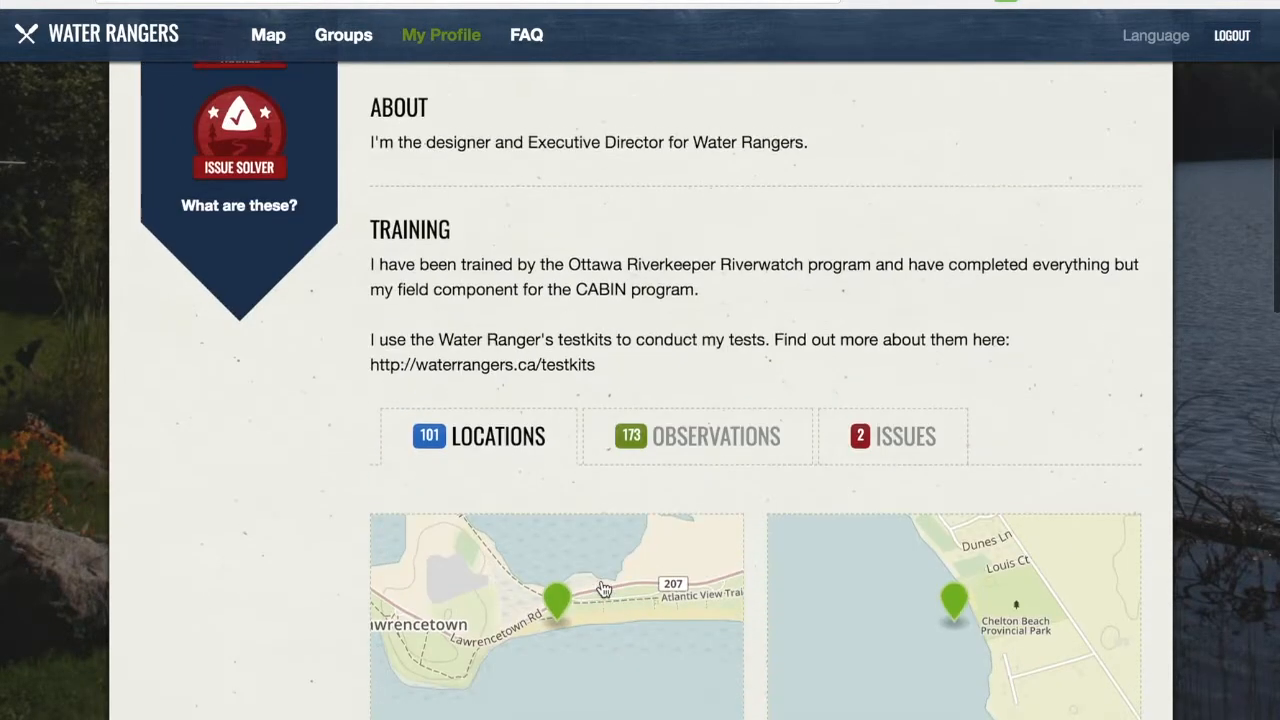
# View the details of the awarded Watcher and Guardian badges on the profile, closing each one after reading.
pyautogui.click(240, 227)
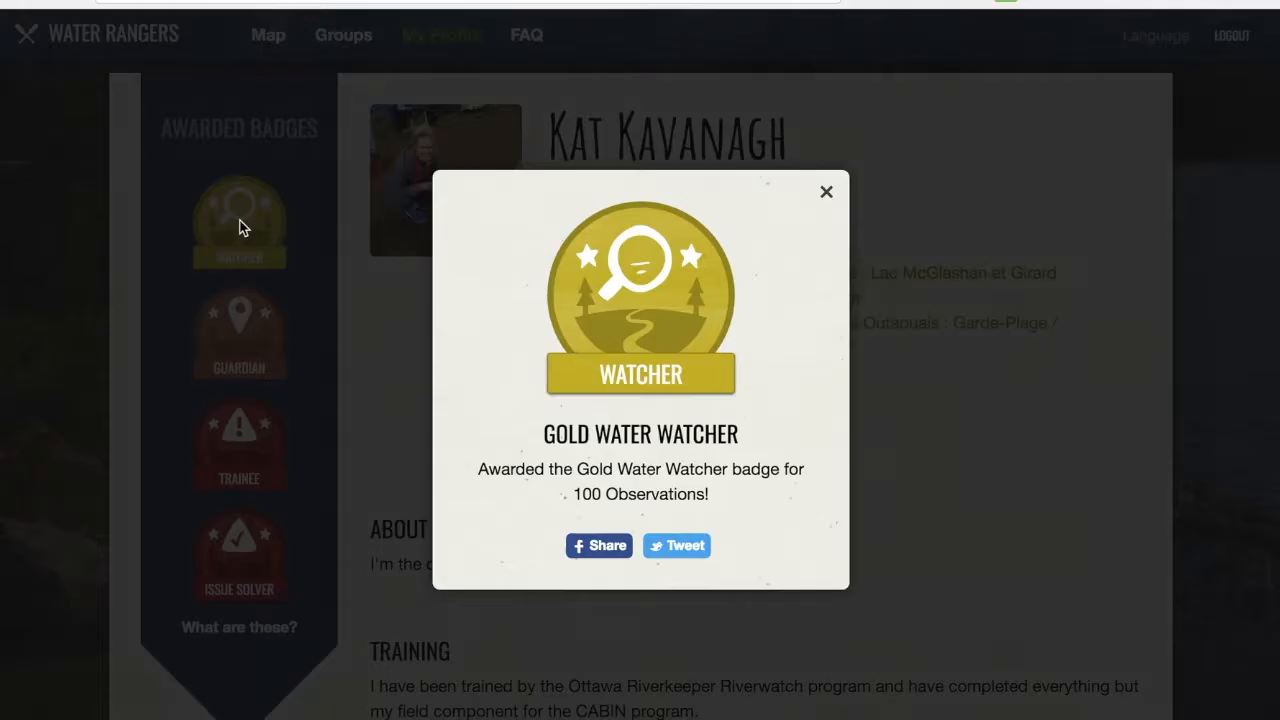
pyautogui.click(826, 192)
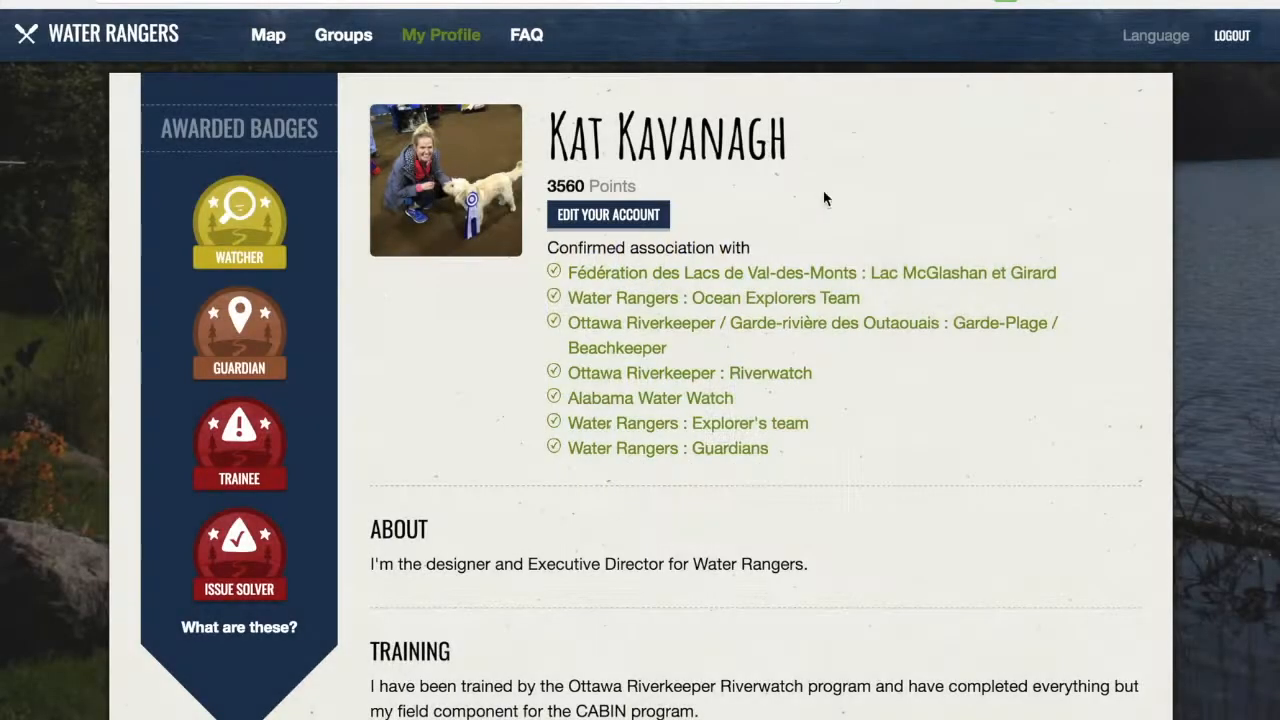
pyautogui.click(258, 314)
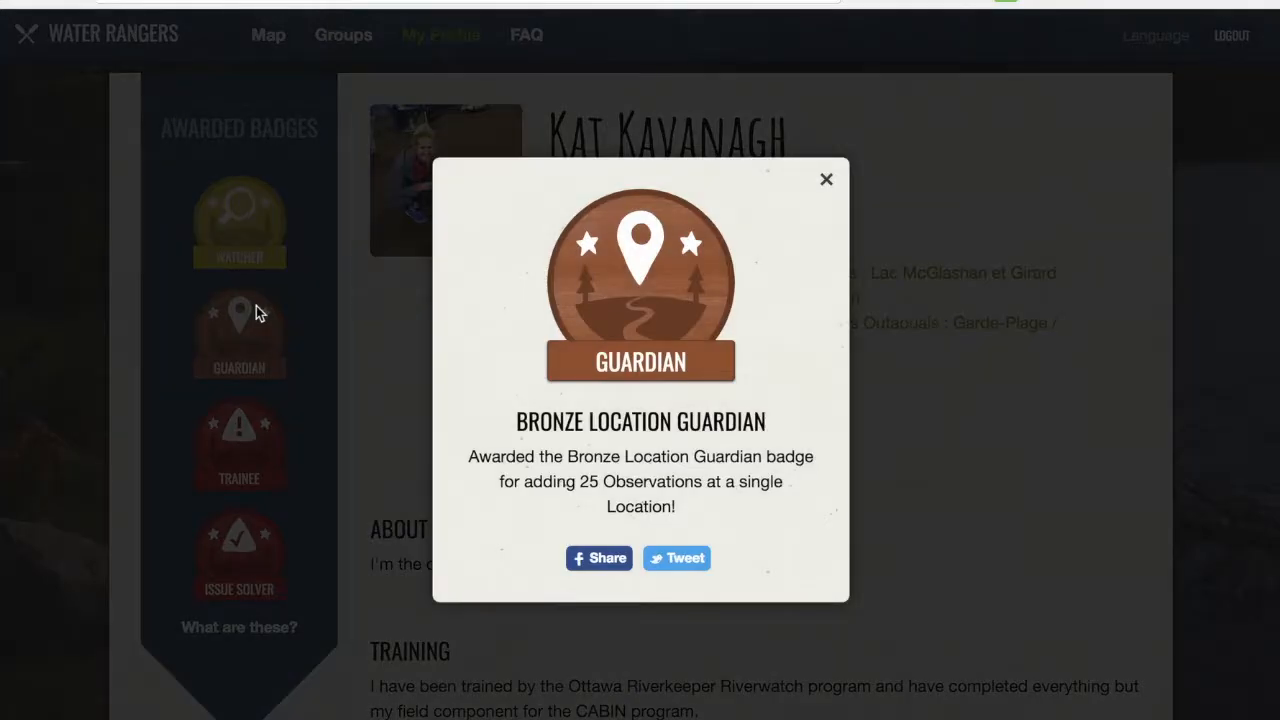
pyautogui.click(827, 182)
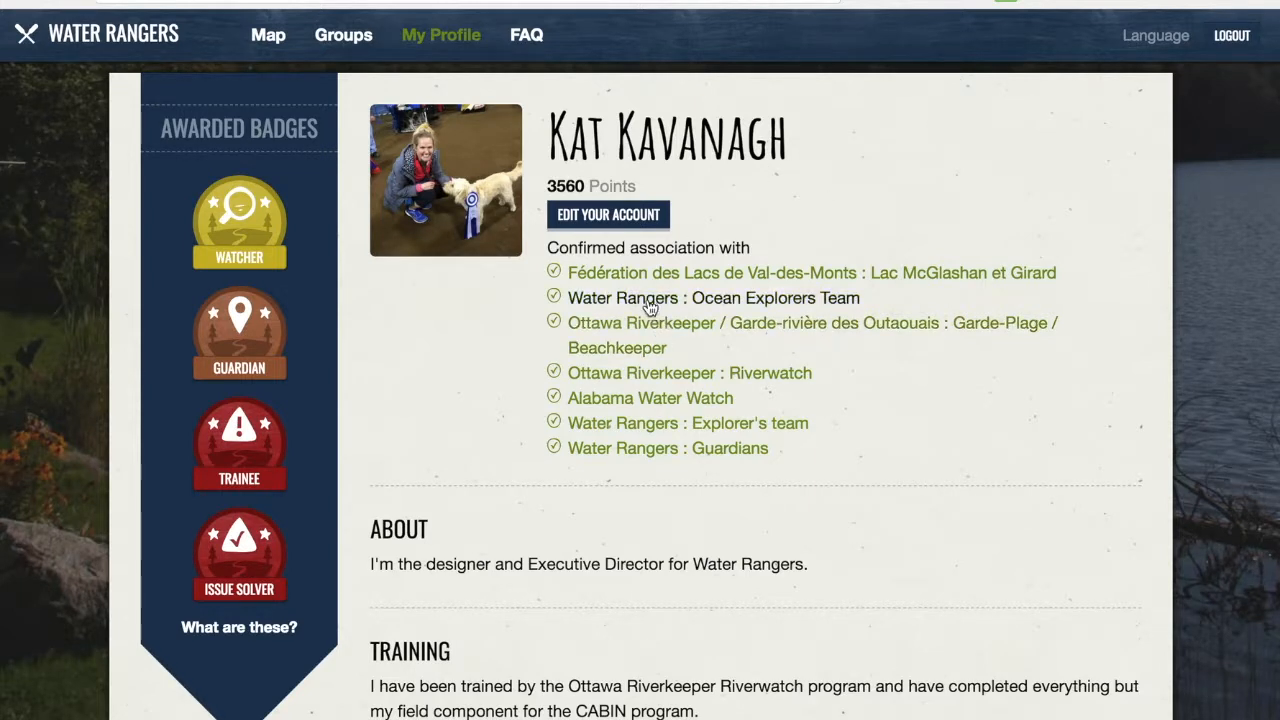
# Open the account for editing and review the accepted groups with their digest settings.
pyautogui.click(647, 218)
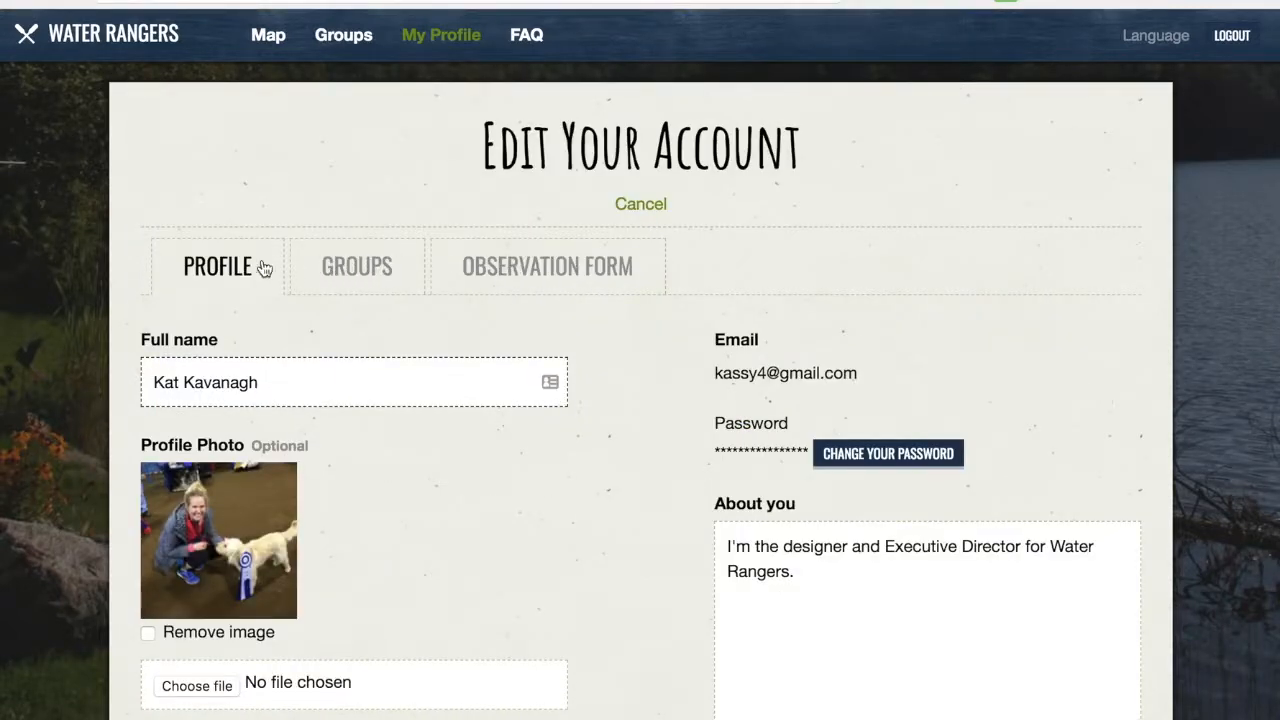
pyautogui.click(360, 268)
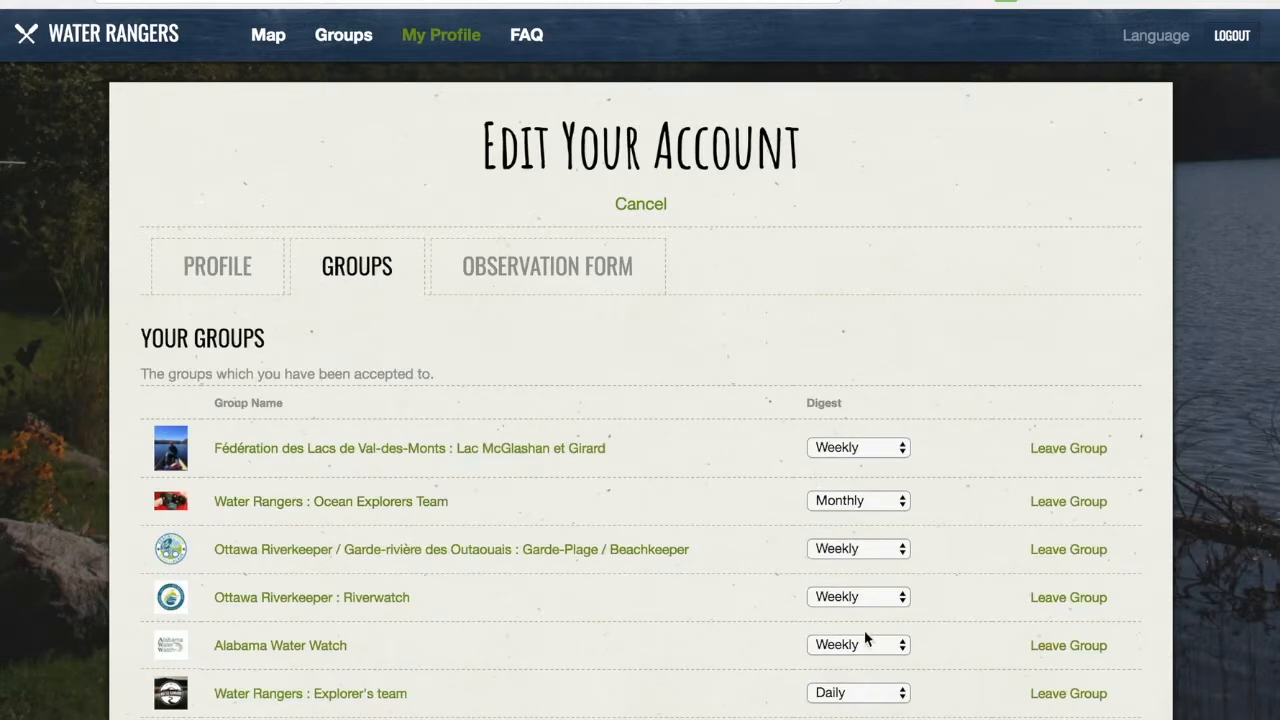
pyautogui.scroll(-2, 845, 660)
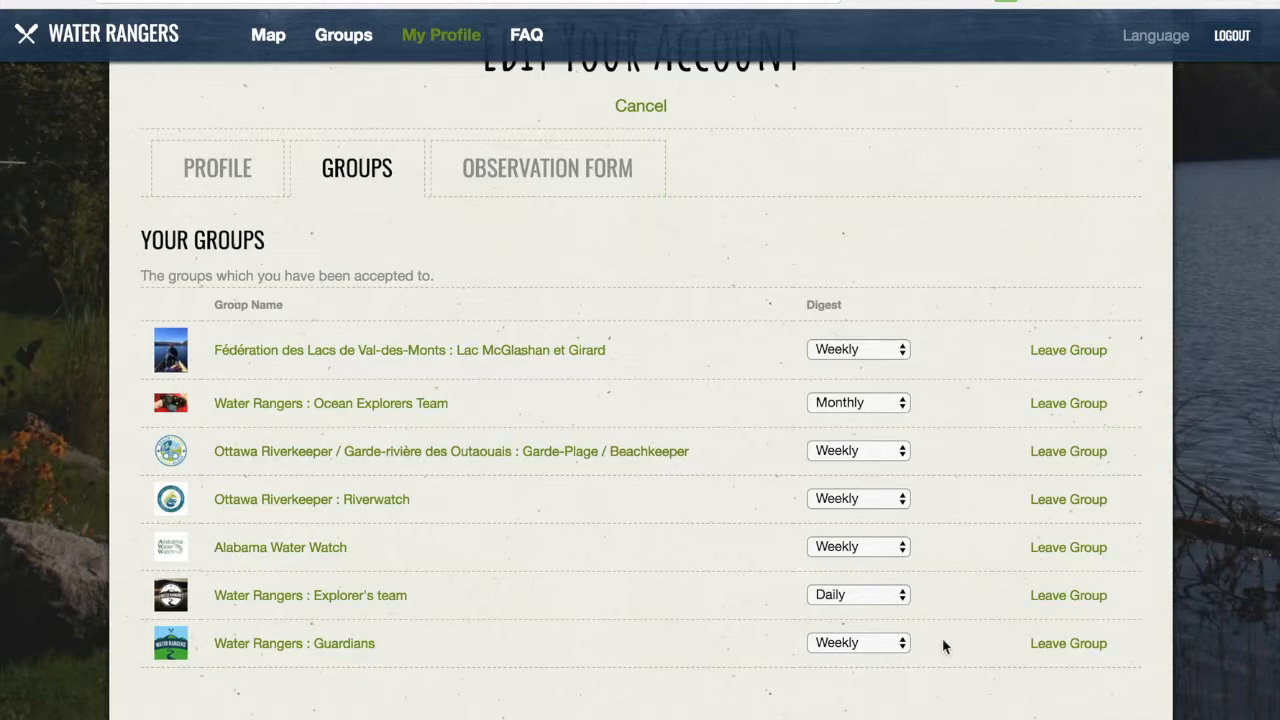
# Check the digest frequency options for Water Rangers : Explorer's team and keep Daily.
pyautogui.click(817, 606)
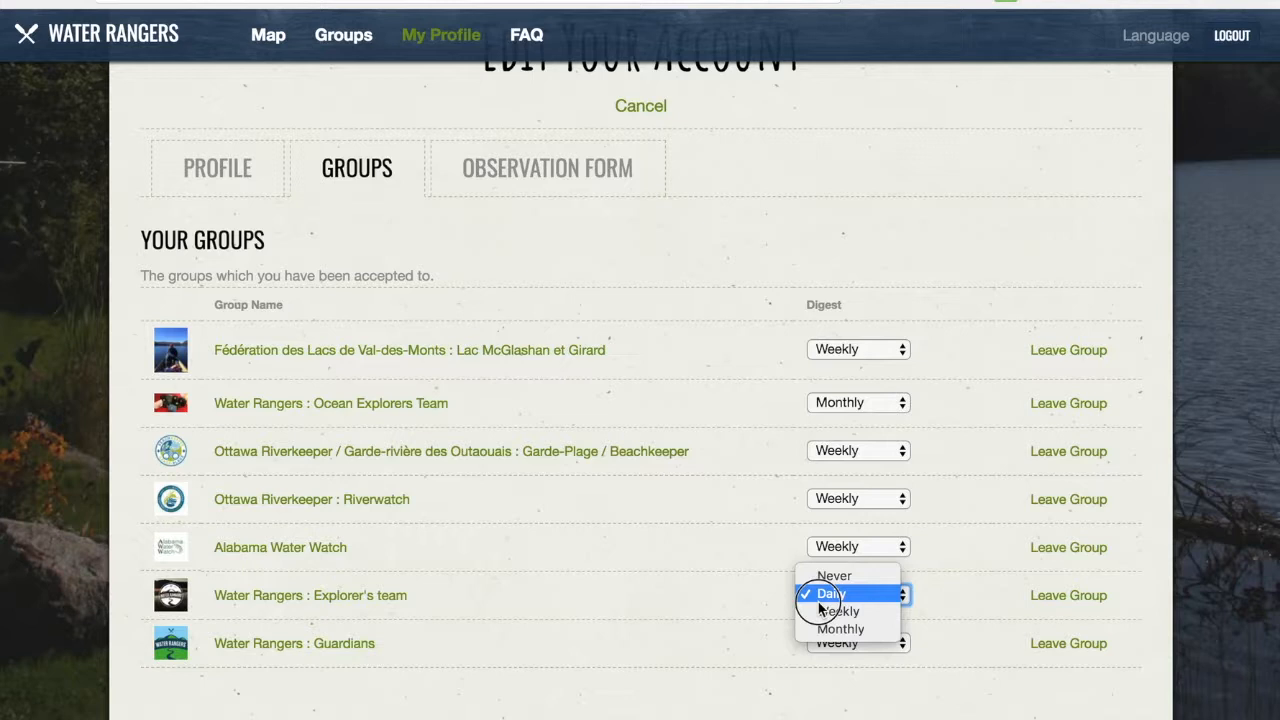
pyautogui.click(818, 606)
pyautogui.click(818, 606)
pyautogui.click(818, 596)
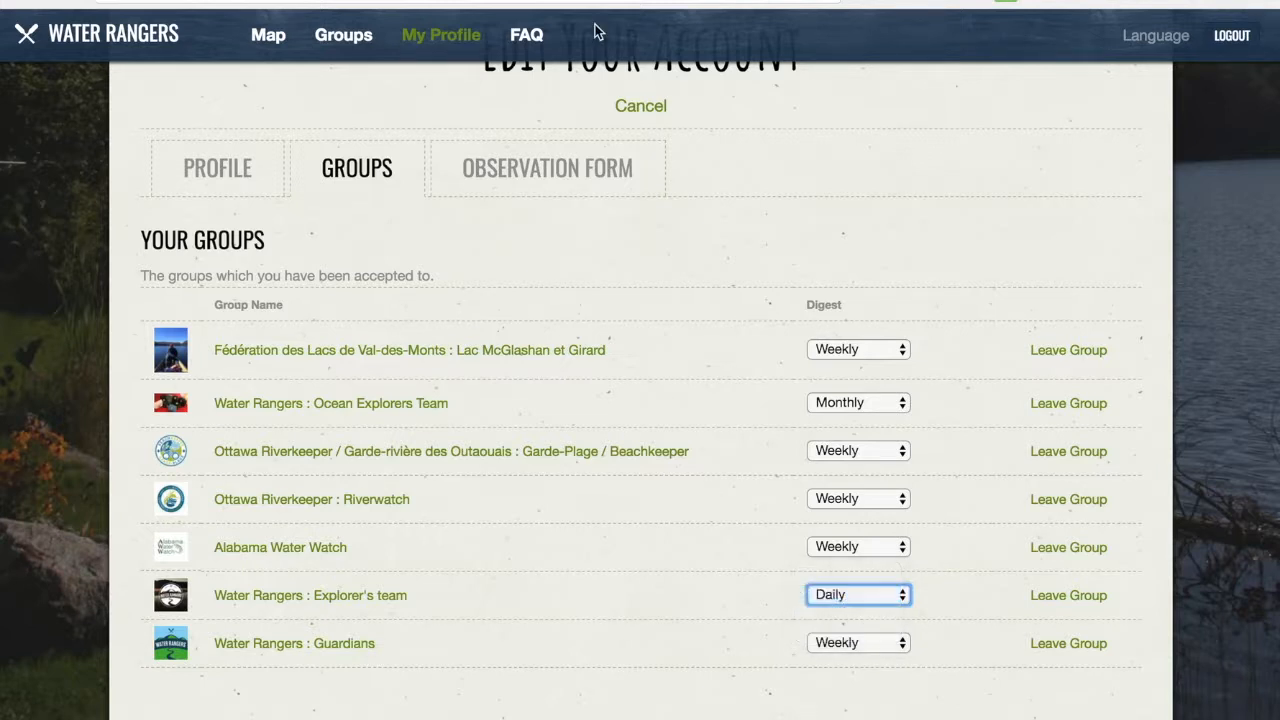
# Enable Ice Watch in the personal observation form settings and bring up the water test lists.
pyautogui.click(566, 158)
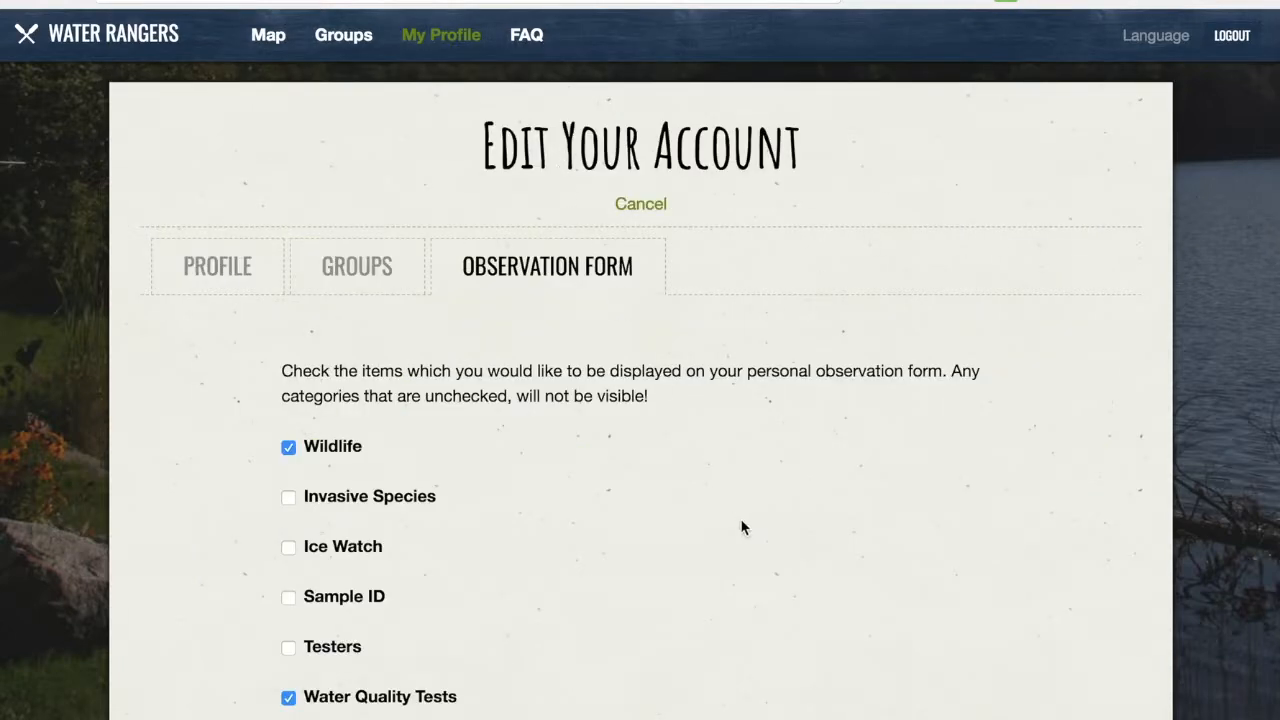
pyautogui.scroll(-1, 738, 510)
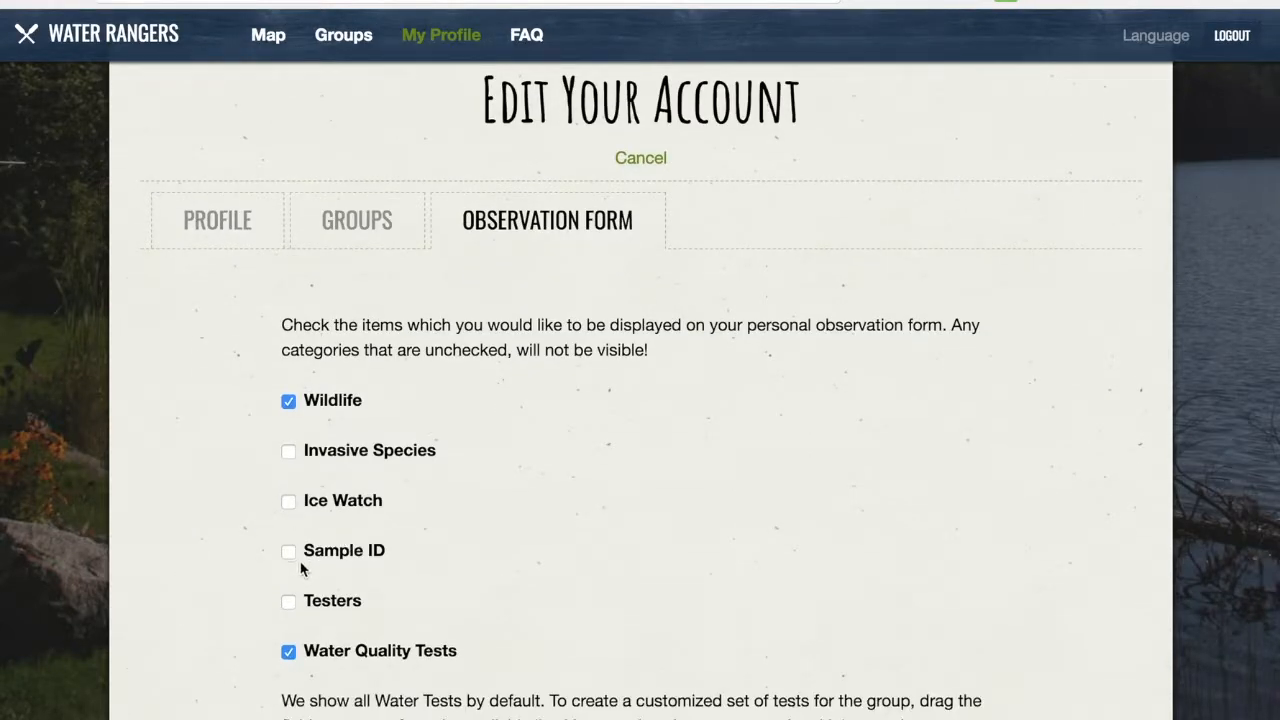
pyautogui.scroll(-10, 539, 480)
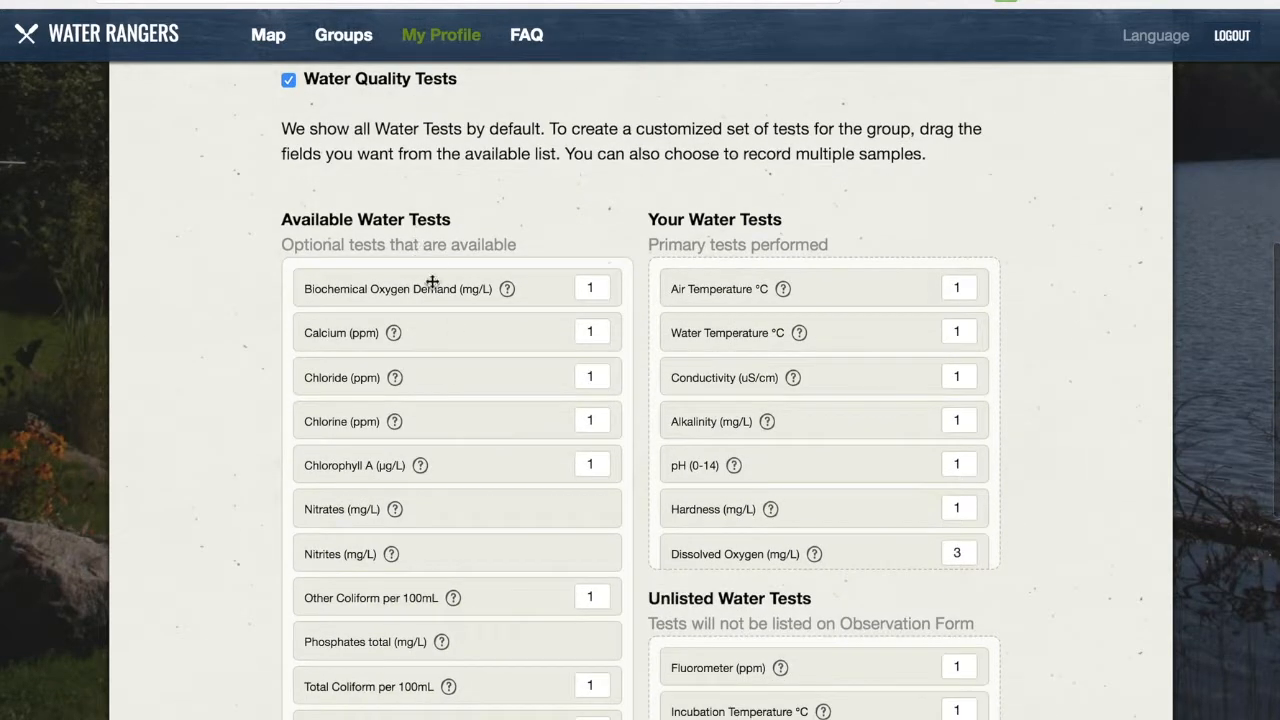
pyautogui.scroll(-3, 241, 210)
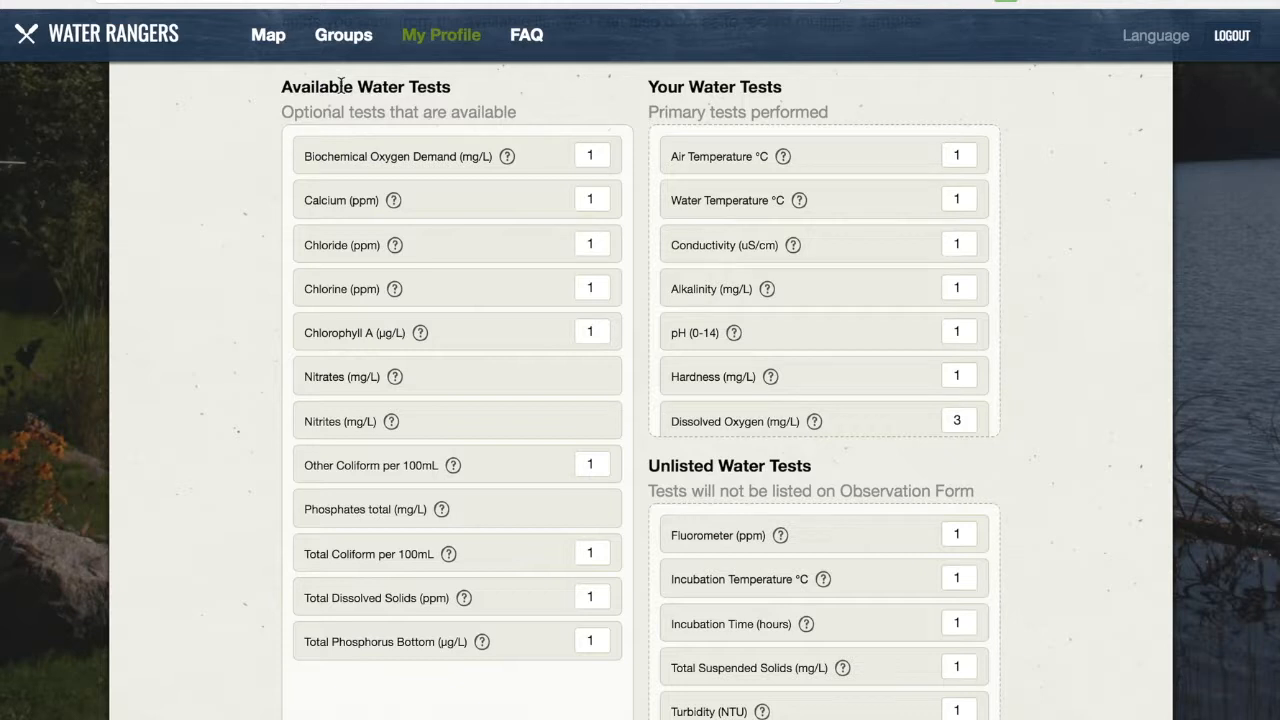
# Move Biochemical Oxygen Demand, Chloride, Chlorine, Chlorophyll A, Other Coliform and Phosphates total from the available tests to Unlisted Water Tests.
pyautogui.moveTo(334, 156); pyautogui.dragTo(718, 540)
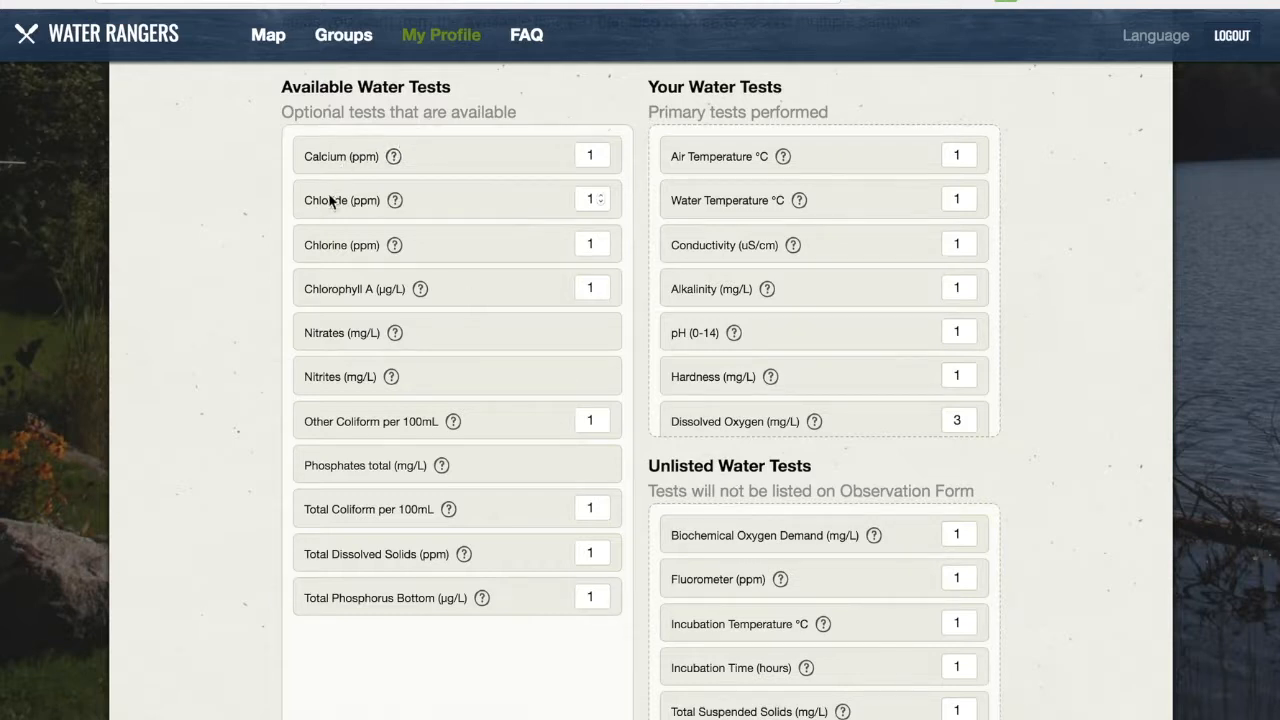
pyautogui.moveTo(321, 207); pyautogui.dragTo(765, 560)
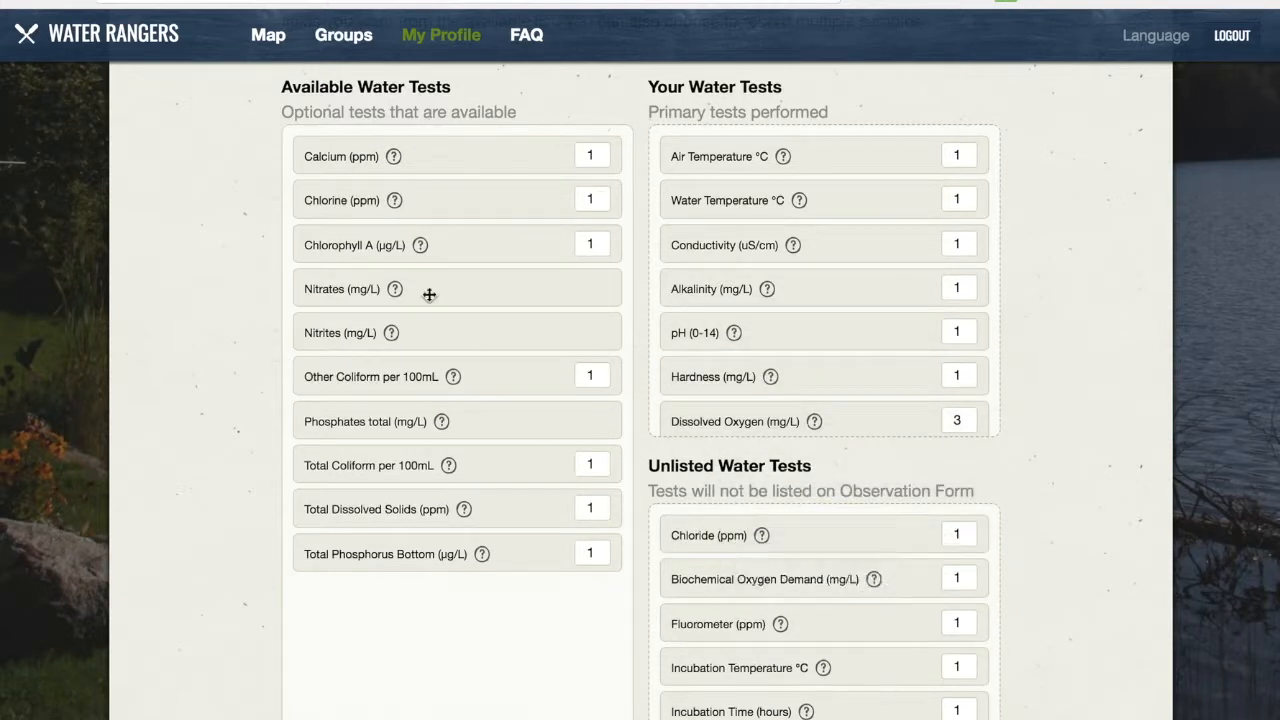
pyautogui.moveTo(327, 204); pyautogui.dragTo(757, 577)
pyautogui.moveTo(325, 204); pyautogui.dragTo(719, 541)
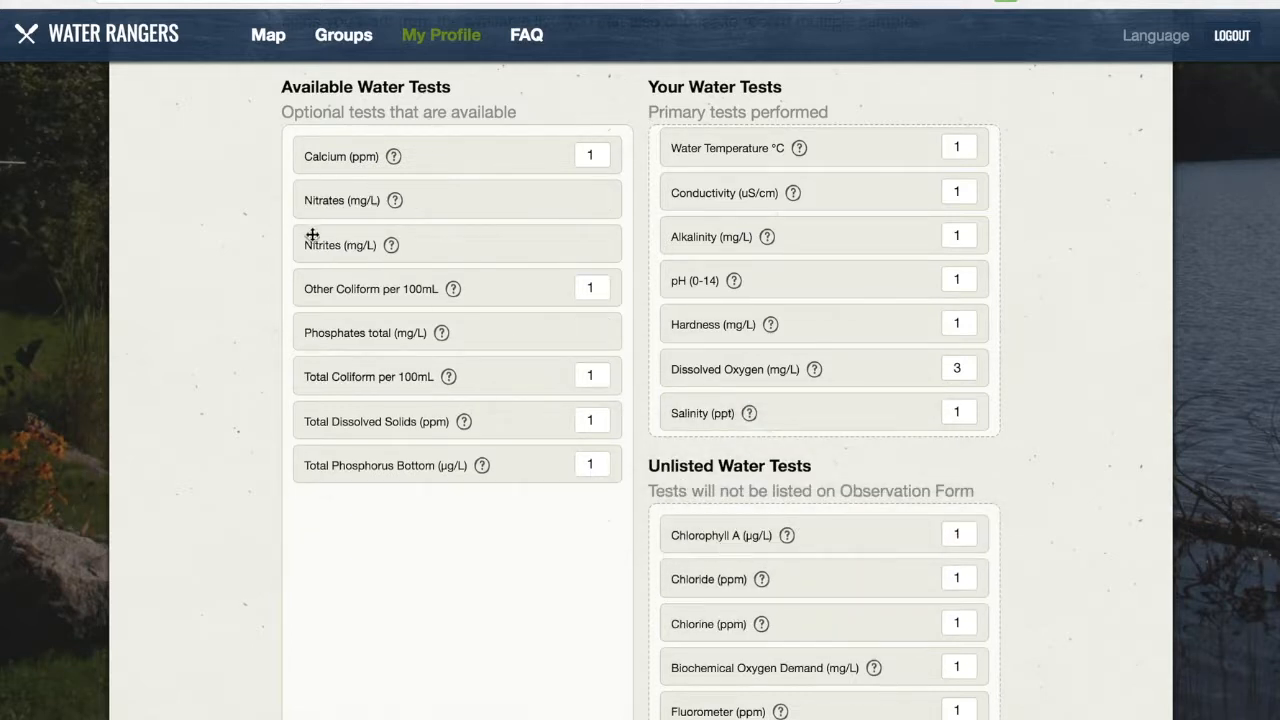
pyautogui.moveTo(440, 296); pyautogui.dragTo(771, 625)
pyautogui.moveTo(320, 290); pyautogui.dragTo(680, 628)
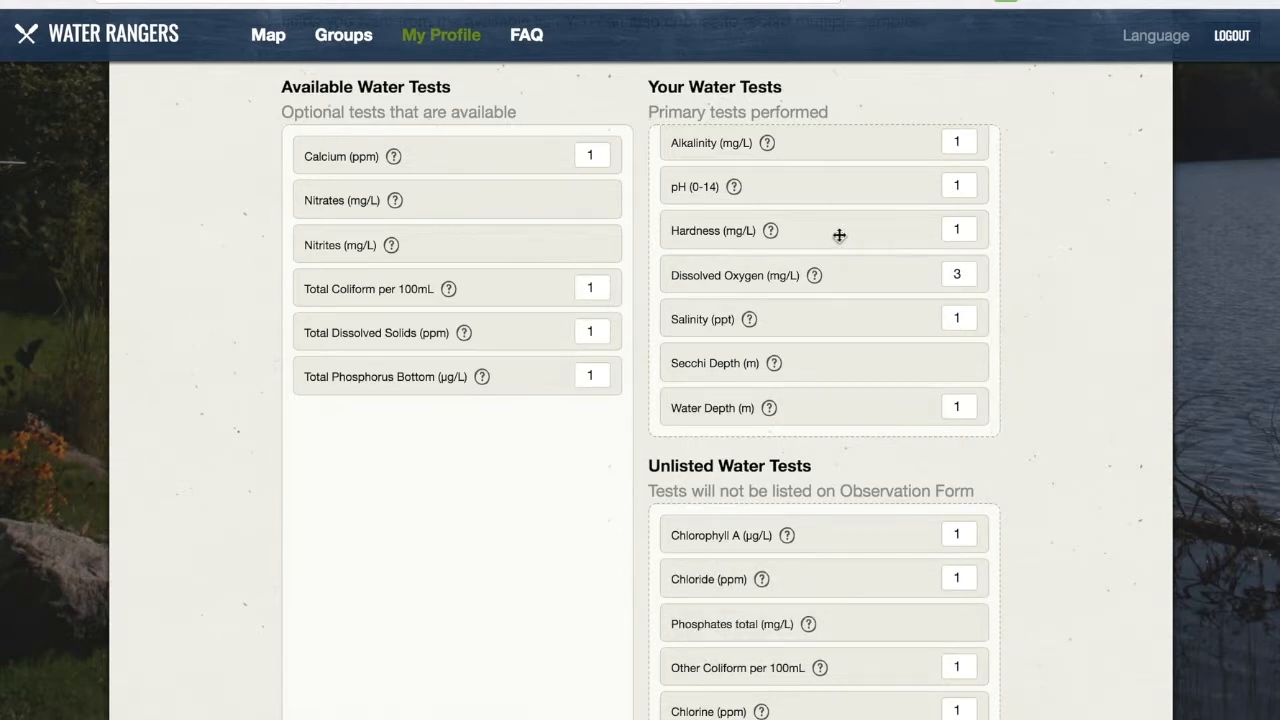
# Try a sample count of 1 for Dissolved Oxygen (mg/L) in Your Water Tests and set it back to 3.
pyautogui.scroll(1, 823, 274)
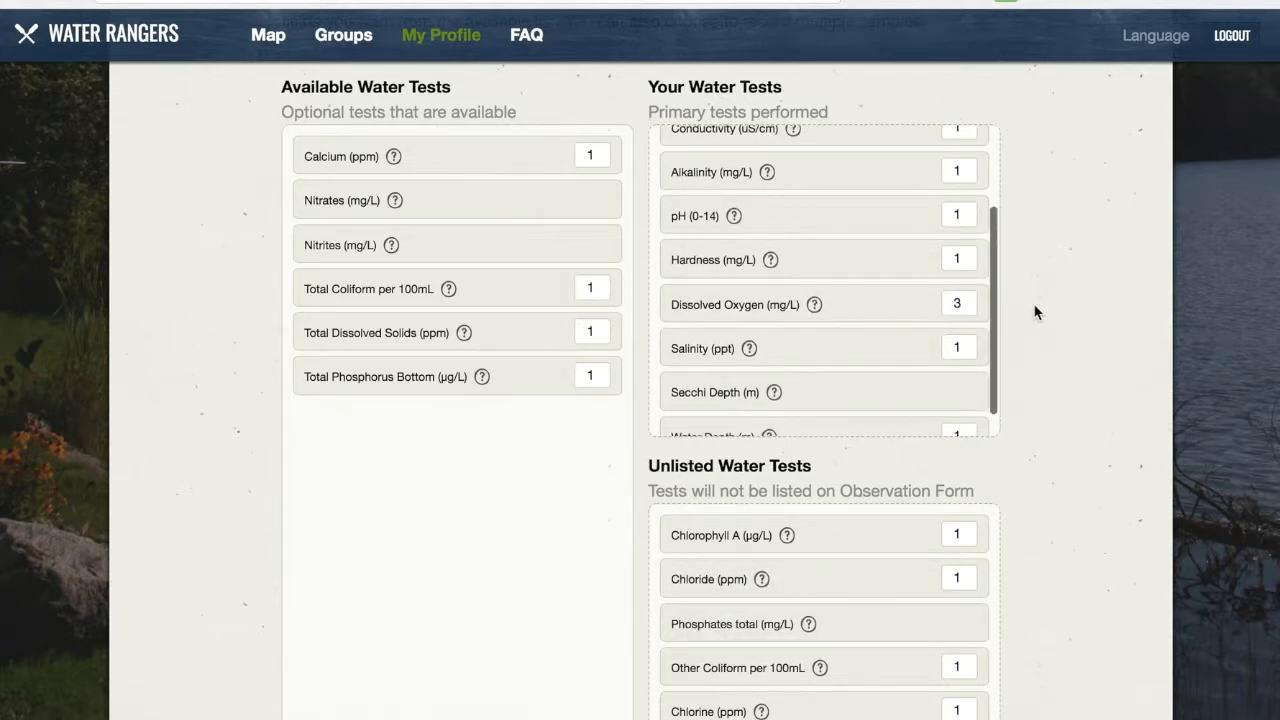
pyautogui.click(969, 306)
pyautogui.click(969, 306)
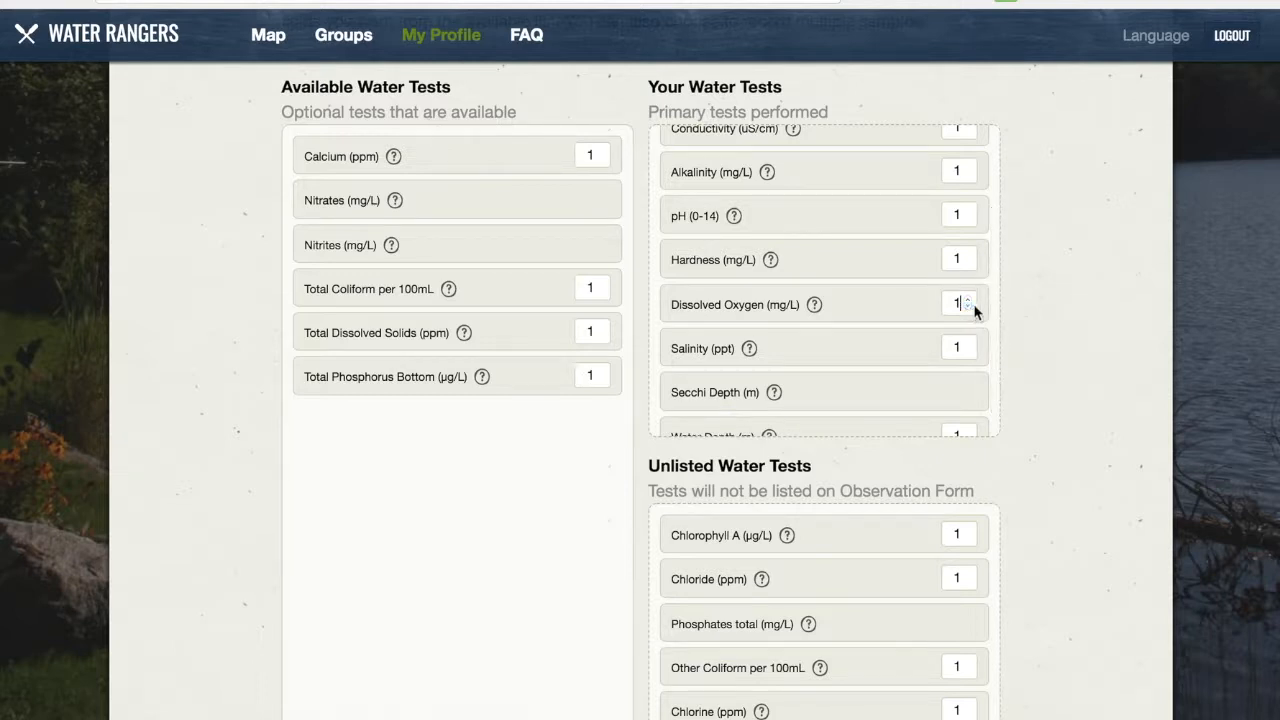
pyautogui.scroll(2, 787, 271)
pyautogui.scroll(-3, 787, 271)
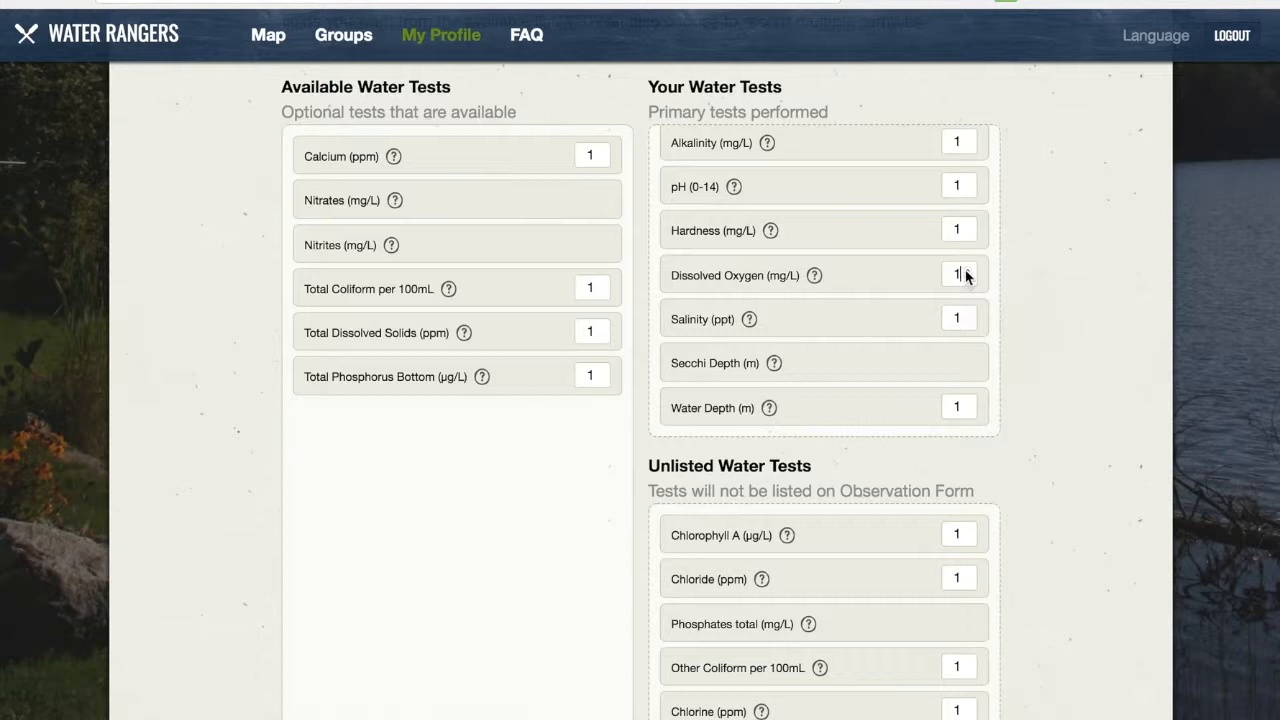
pyautogui.click(968, 270)
pyautogui.click(968, 270)
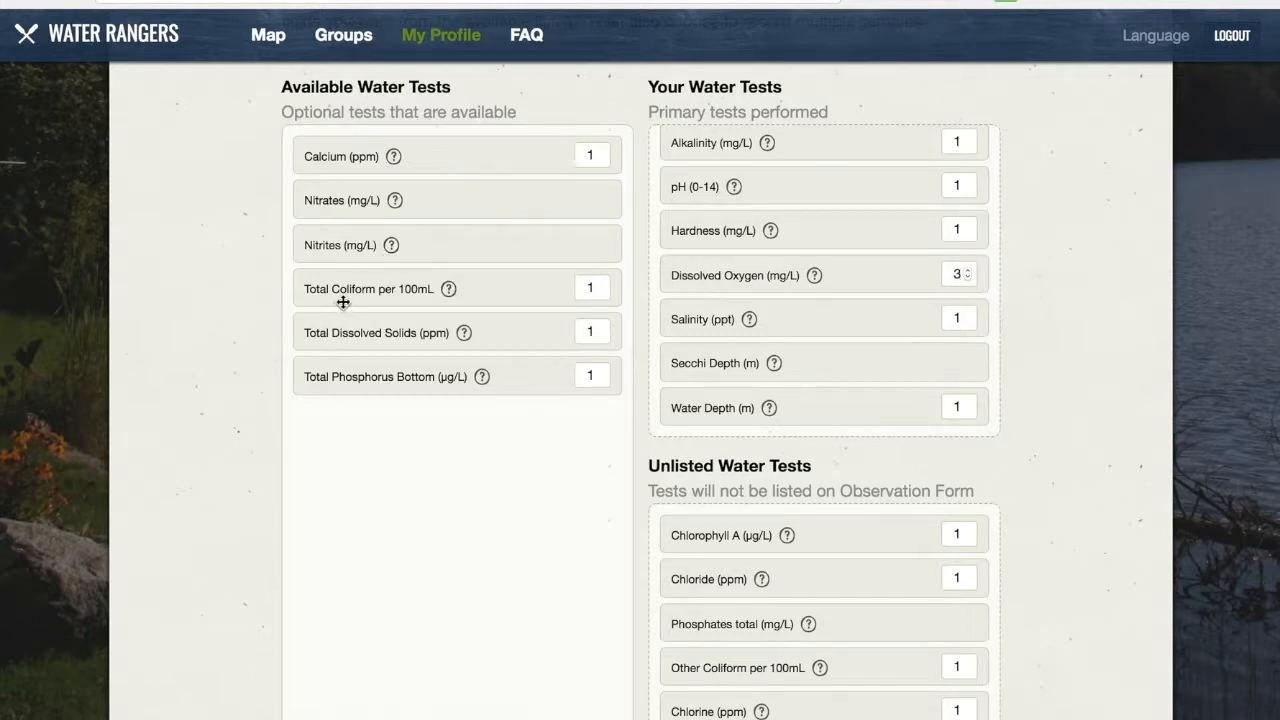
# Move Total Coliform, Total Dissolved Solids and Total Phosphorus Bottom to Unlisted Water Tests and save the personal observation form.
pyautogui.moveTo(343, 302); pyautogui.dragTo(674, 540)
pyautogui.moveTo(358, 290); pyautogui.dragTo(851, 589)
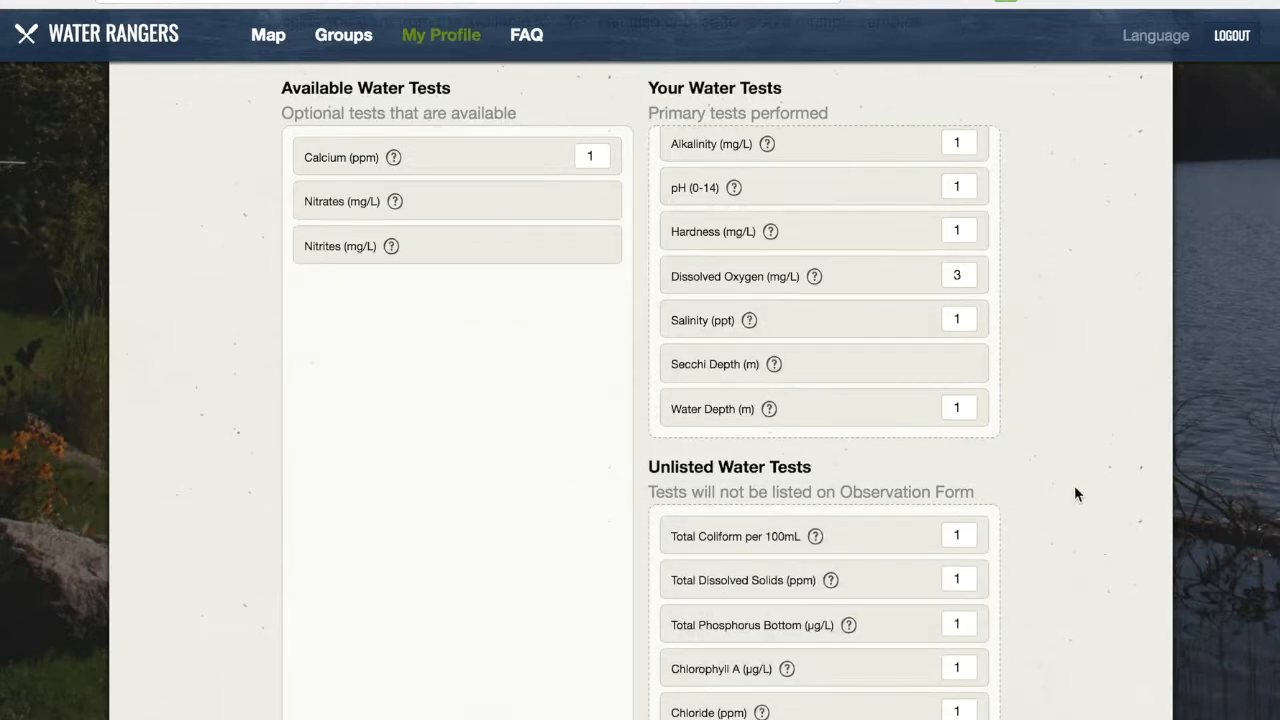
pyautogui.scroll(2, 1074, 485)
pyautogui.scroll(-6, 1074, 485)
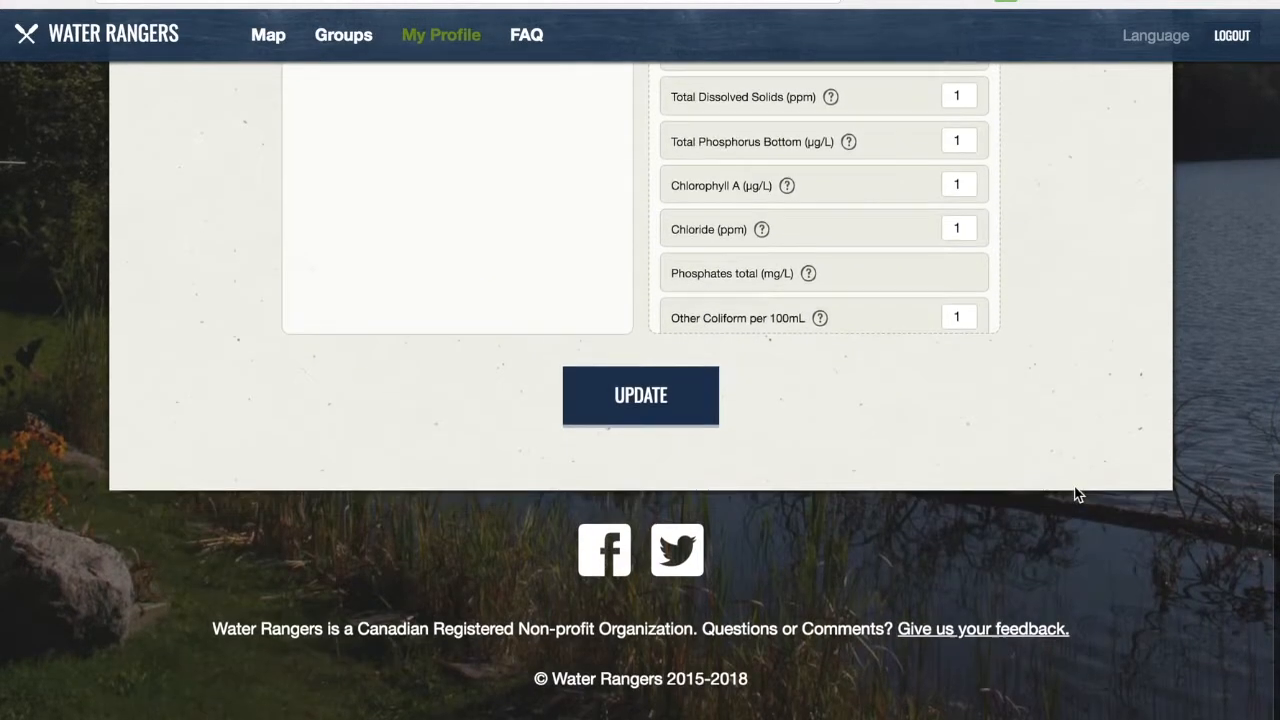
pyautogui.click(586, 403)
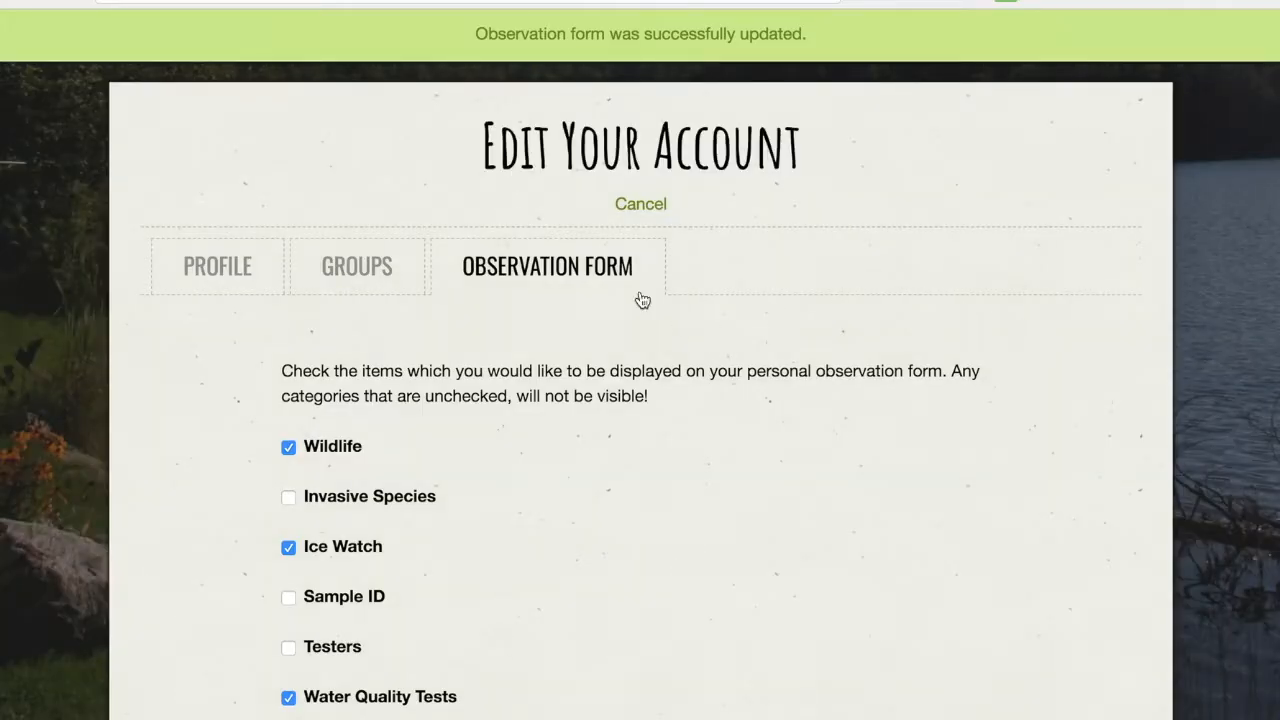
# Return to the profile, open its associated Lac McGlashan et Girard group for editing and show the group's members.
pyautogui.click(628, 210)
pyautogui.click(415, 37)
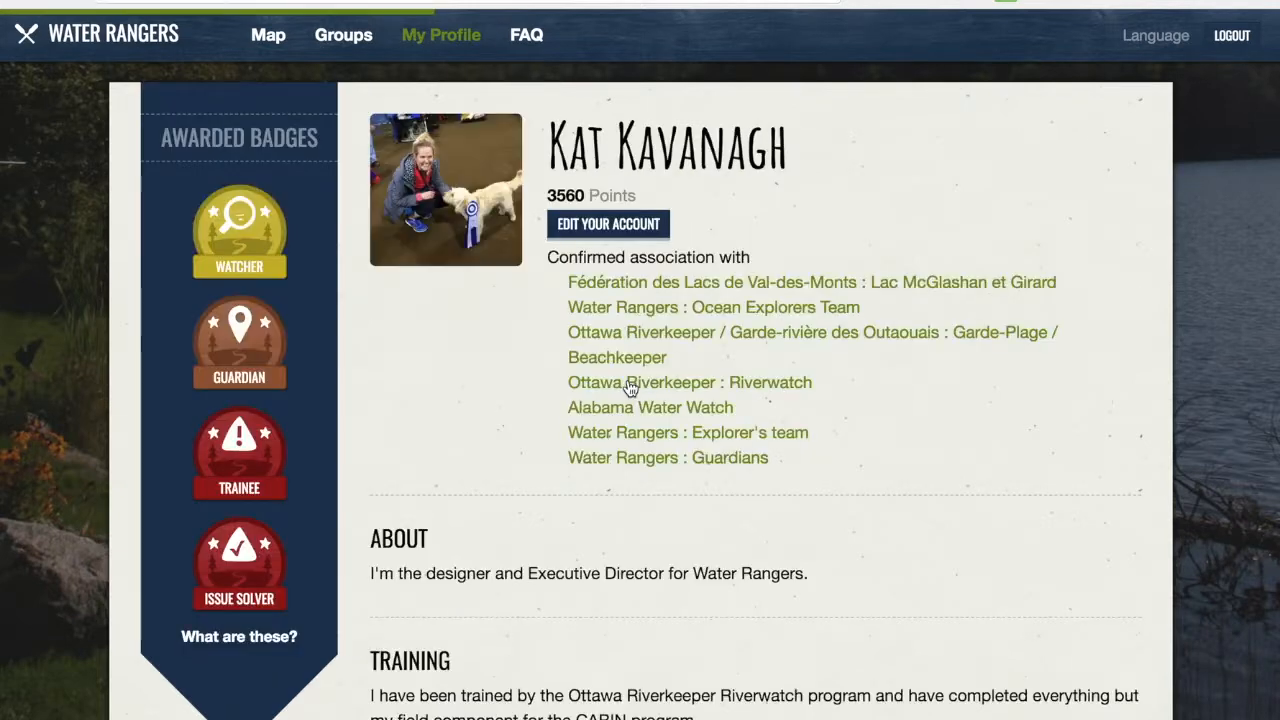
pyautogui.click(770, 285)
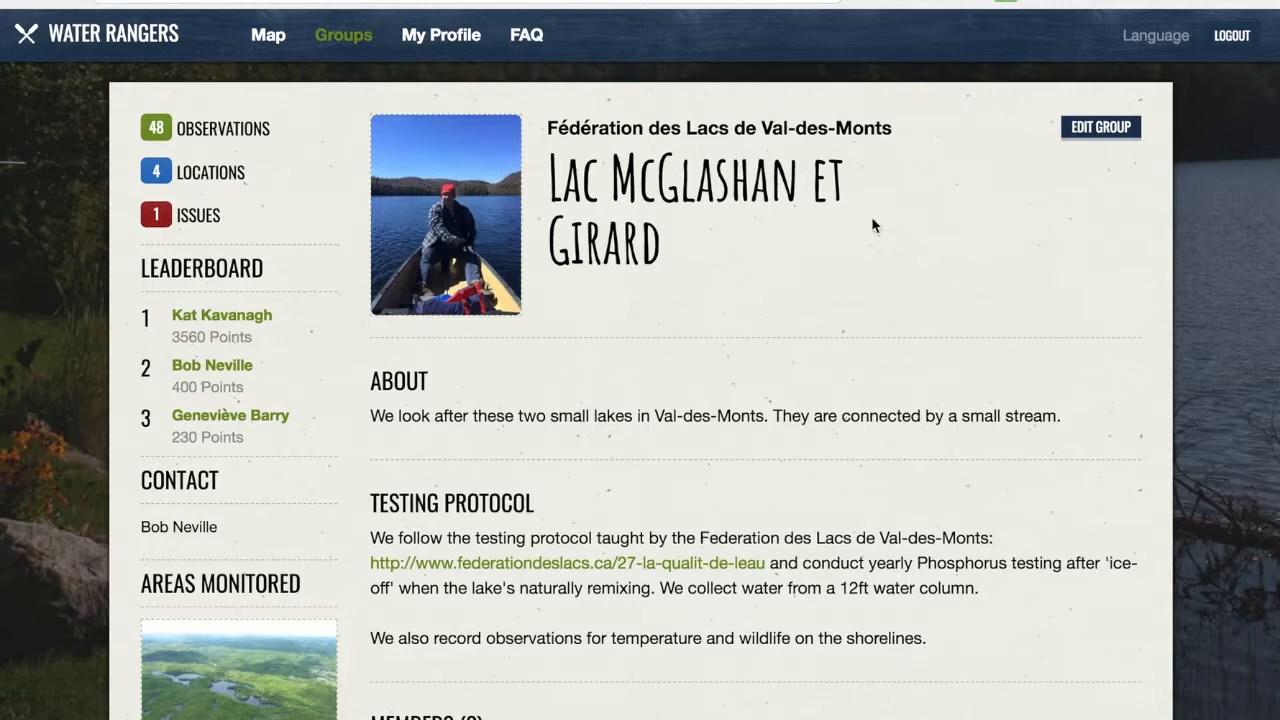
pyautogui.click(1120, 131)
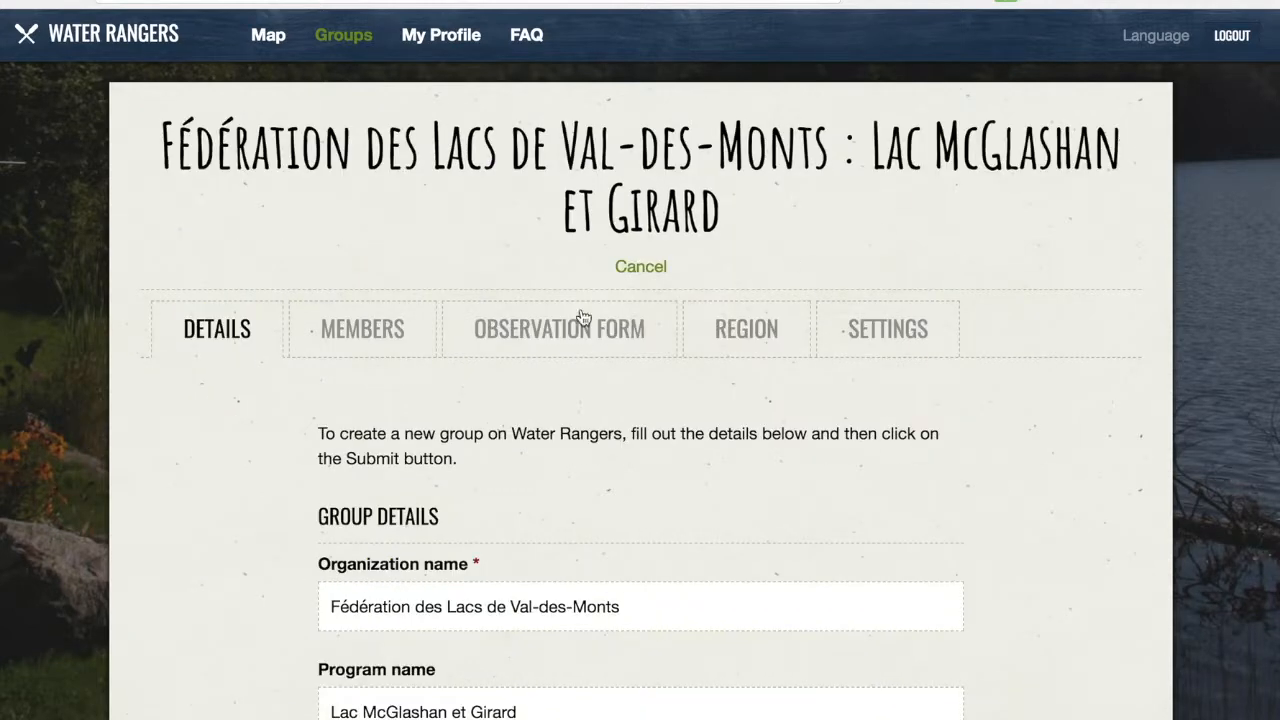
pyautogui.click(378, 346)
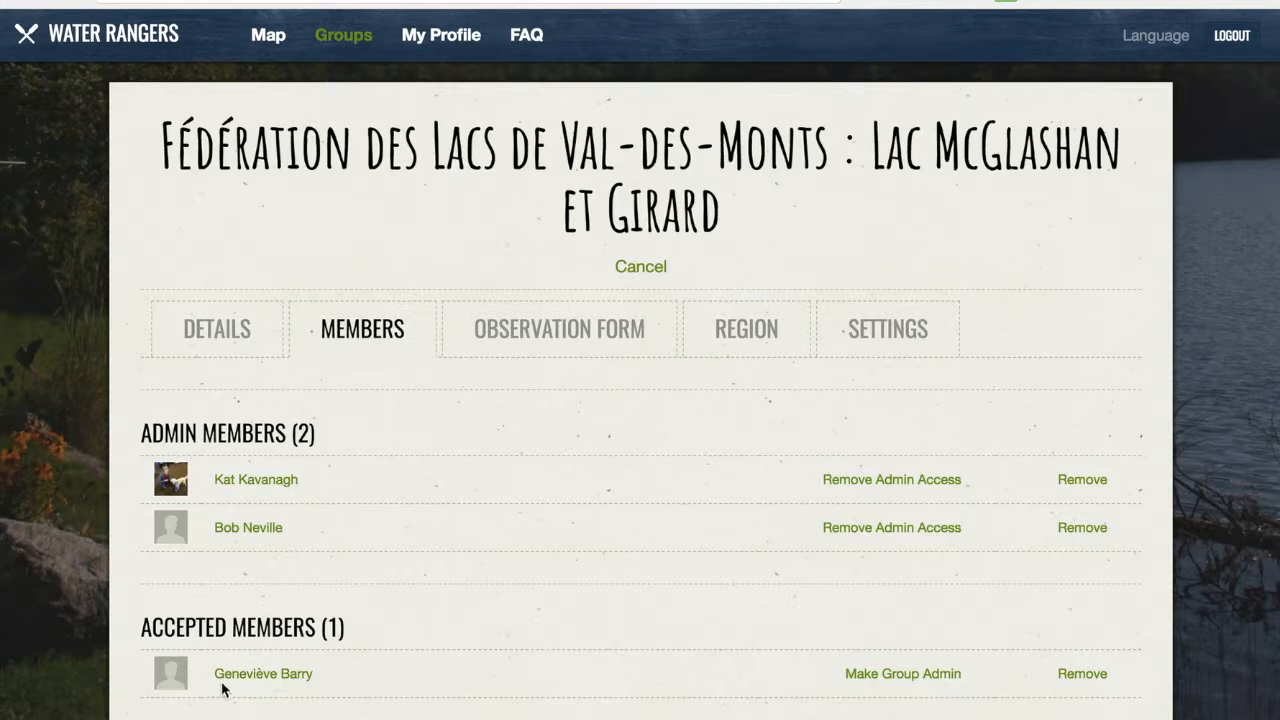
# Examine the group's observation form categories and its water test lists, including the sample count for Total Phosphorus.
pyautogui.click(546, 334)
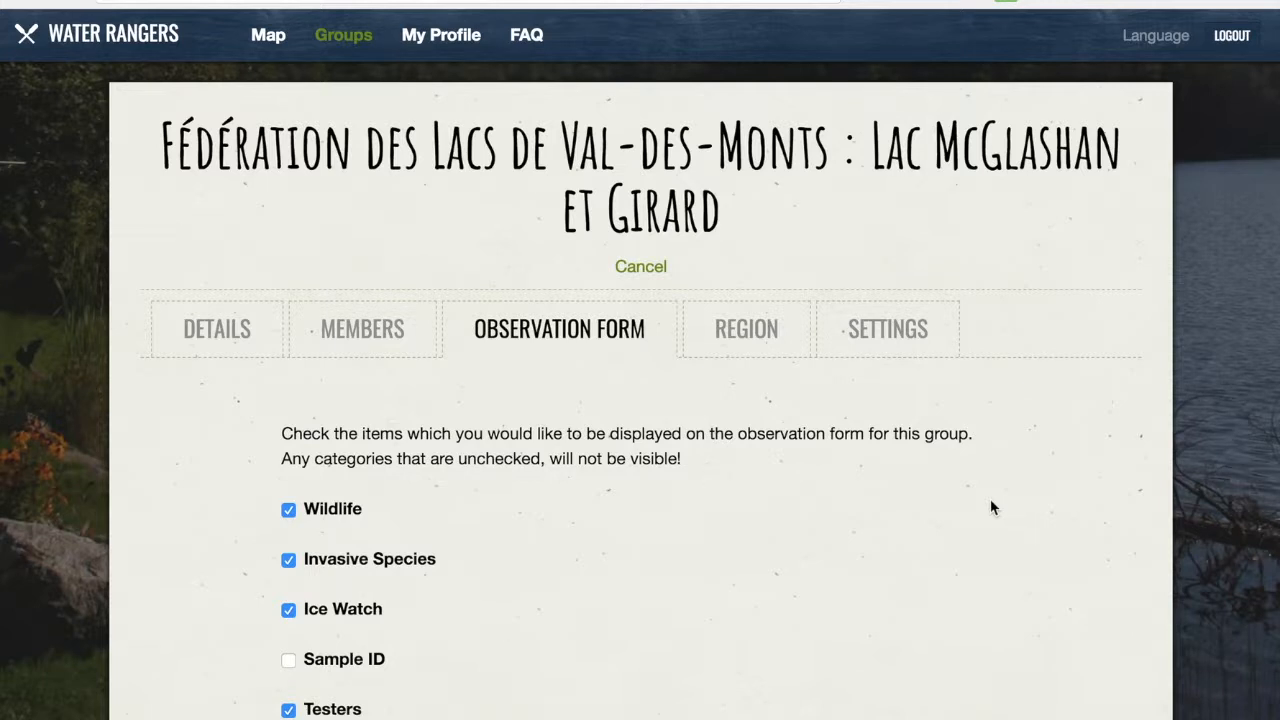
pyautogui.scroll(-4, 991, 507)
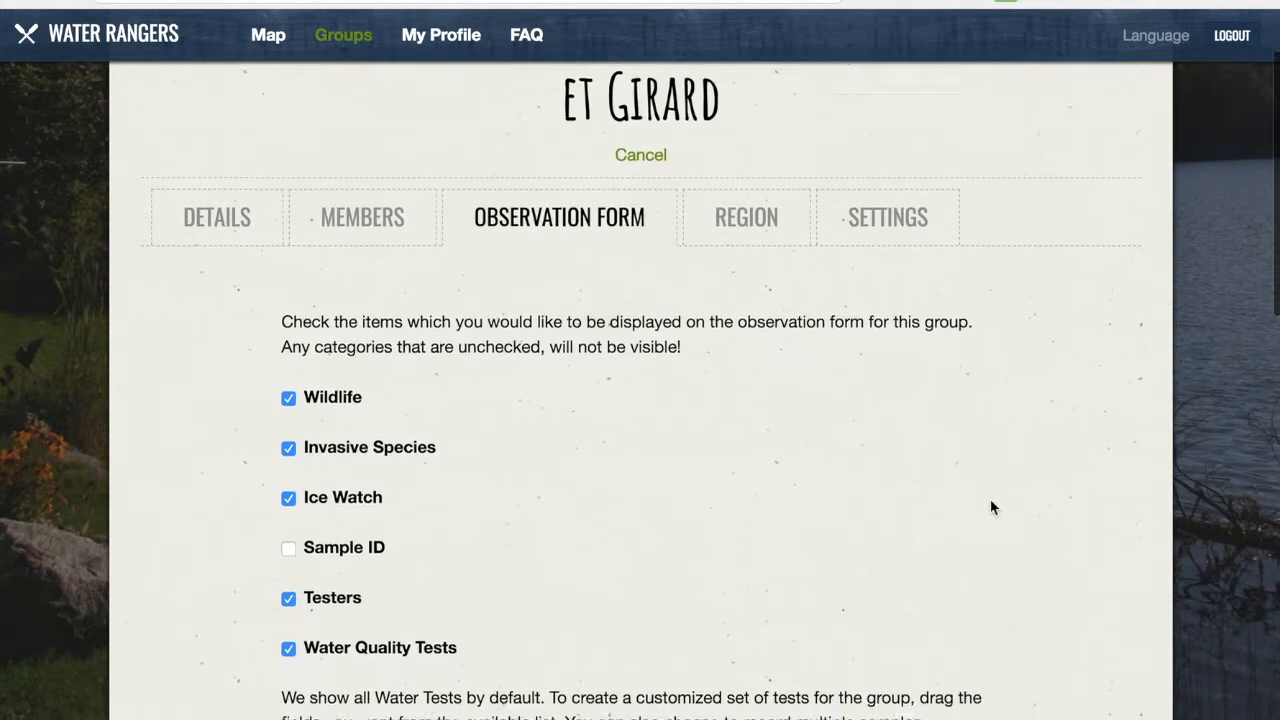
pyautogui.scroll(-4, 991, 507)
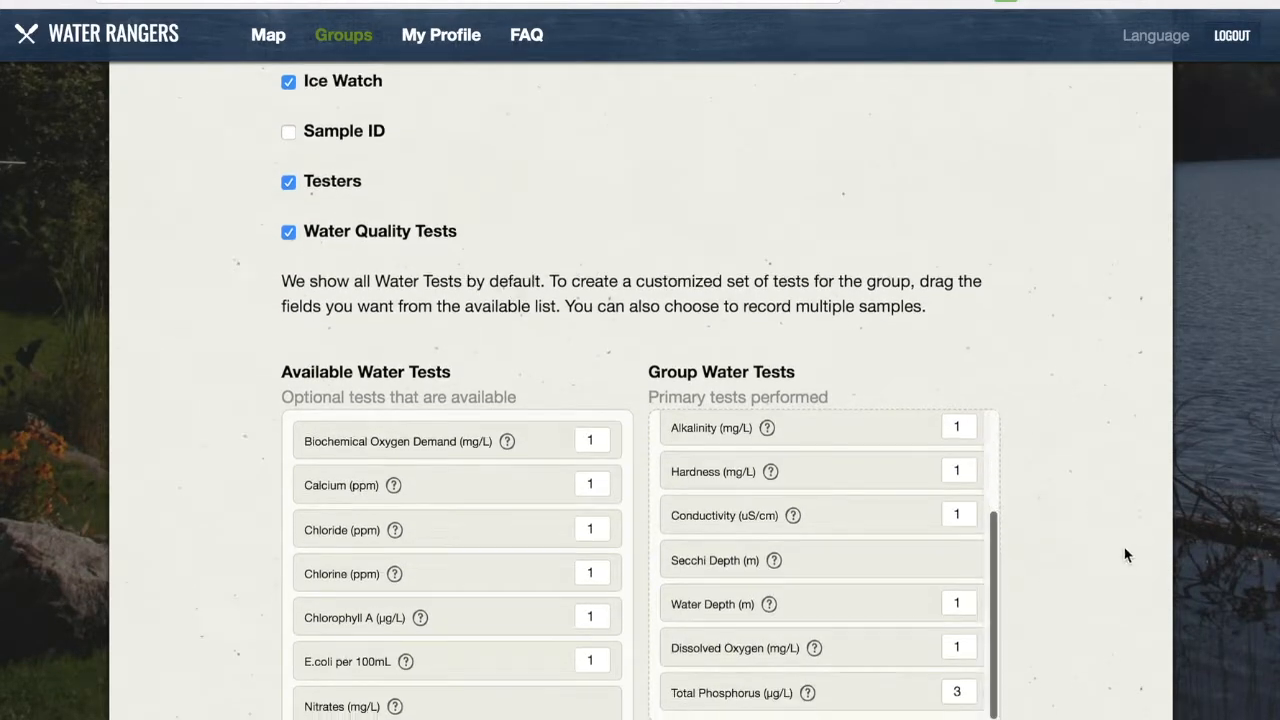
pyautogui.scroll(-3, 1124, 555)
pyautogui.scroll(-1, 1124, 547)
pyautogui.scroll(2, 737, 206)
pyautogui.scroll(-2, 749, 206)
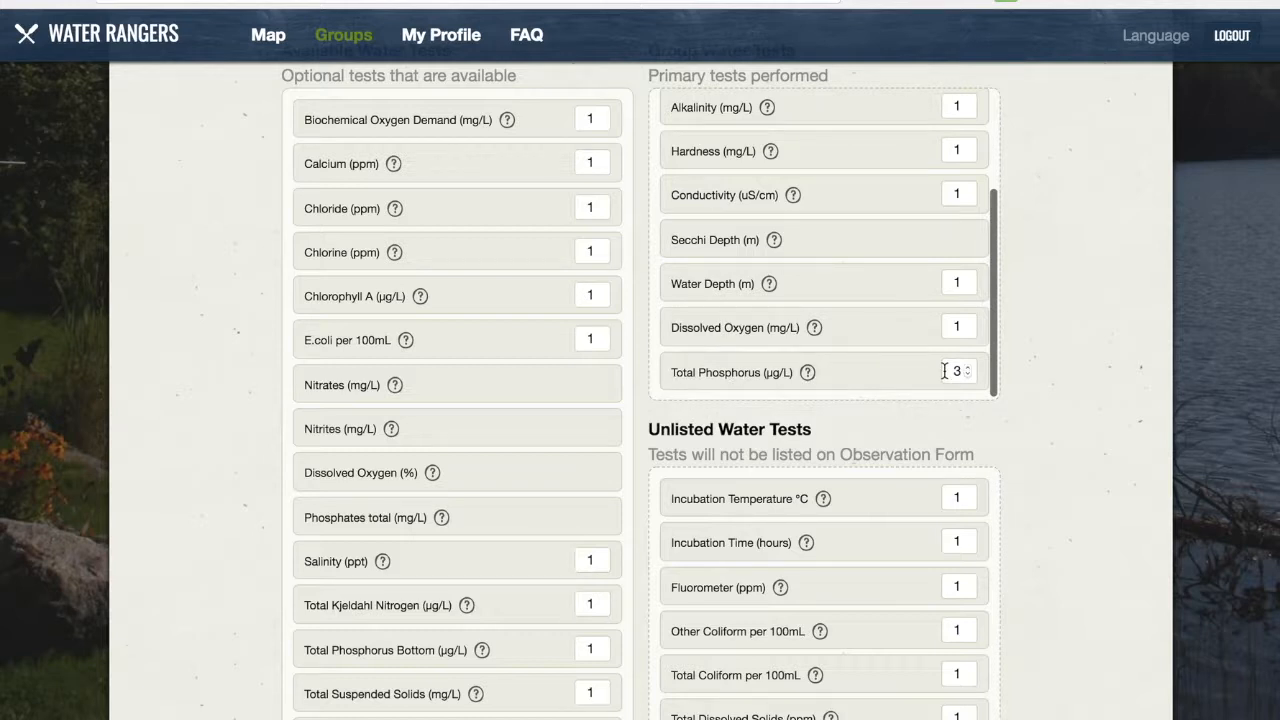
# Move Biochemical Oxygen Demand, Nitrates, Nitrites and Dissolved Oxygen (%) from the group's available tests to Unlisted Water Tests.
pyautogui.moveTo(337, 120); pyautogui.dragTo(797, 491)
pyautogui.moveTo(577, 389); pyautogui.dragTo(865, 556)
pyautogui.moveTo(724, 556); pyautogui.dragTo(338, 290)
pyautogui.moveTo(360, 343); pyautogui.dragTo(740, 566)
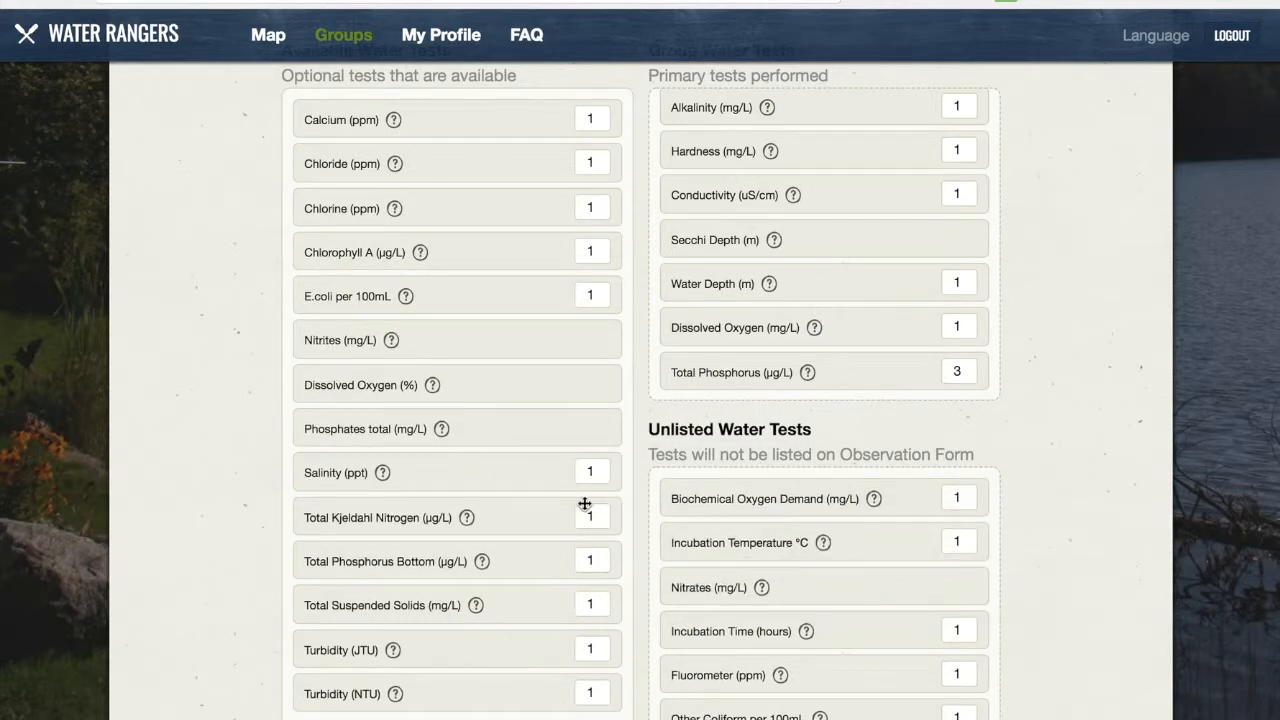
pyautogui.moveTo(367, 357); pyautogui.dragTo(740, 620)
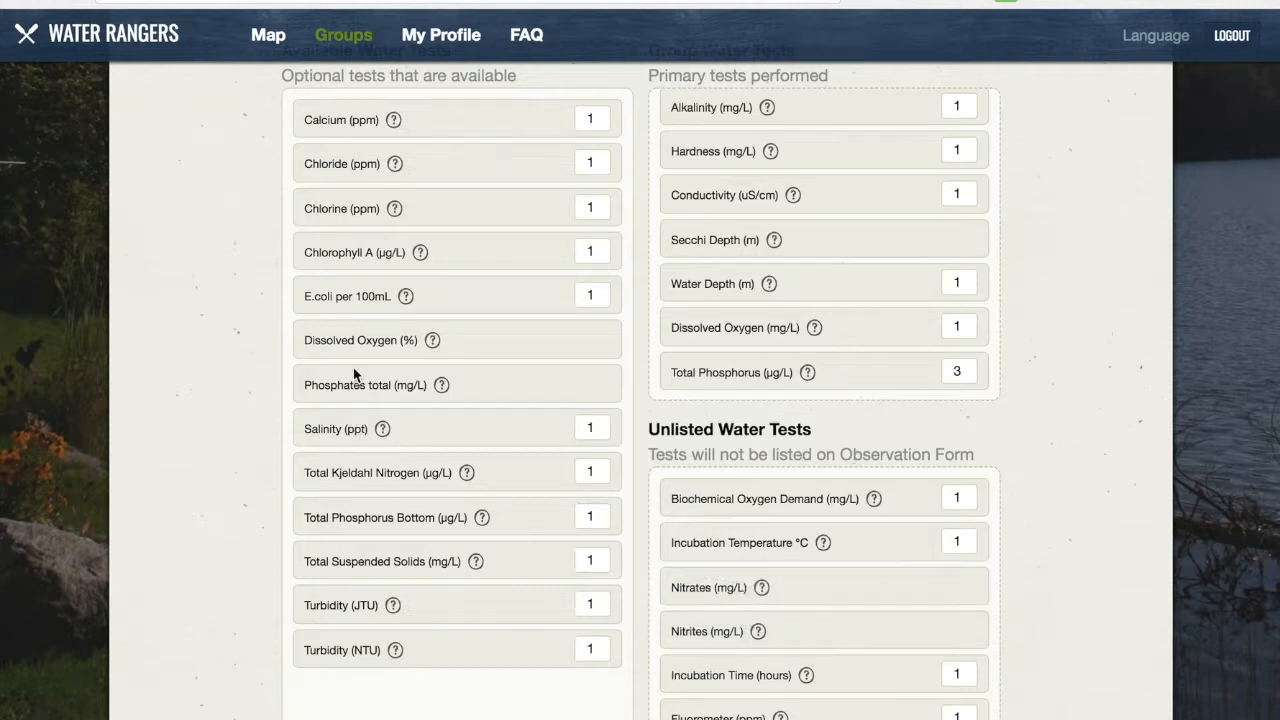
pyautogui.moveTo(355, 345); pyautogui.dragTo(740, 588)
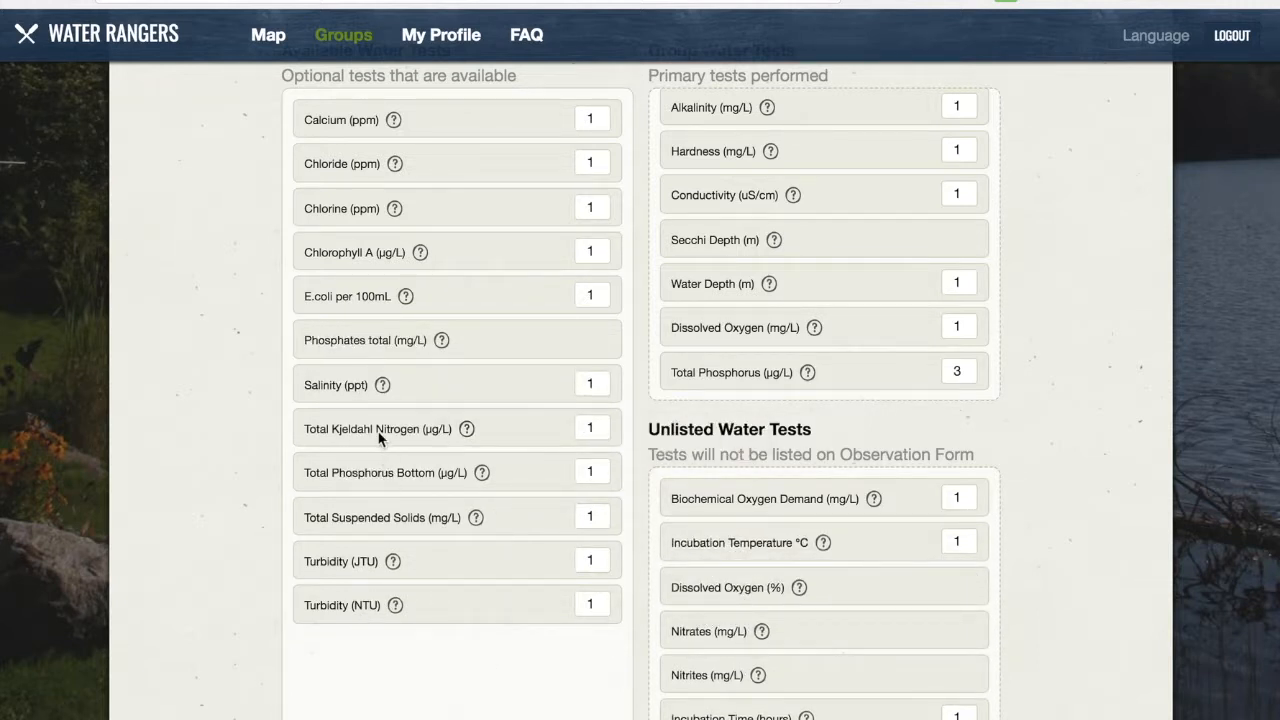
# Move Total Kjeldahl Nitrogen, Turbidity (JTU) and Turbidity (NTU) to Unlisted Water Tests and save the group's observation form.
pyautogui.moveTo(380, 437); pyautogui.dragTo(700, 612)
pyautogui.moveTo(375, 512); pyautogui.dragTo(633, 563)
pyautogui.moveTo(347, 517); pyautogui.dragTo(765, 562)
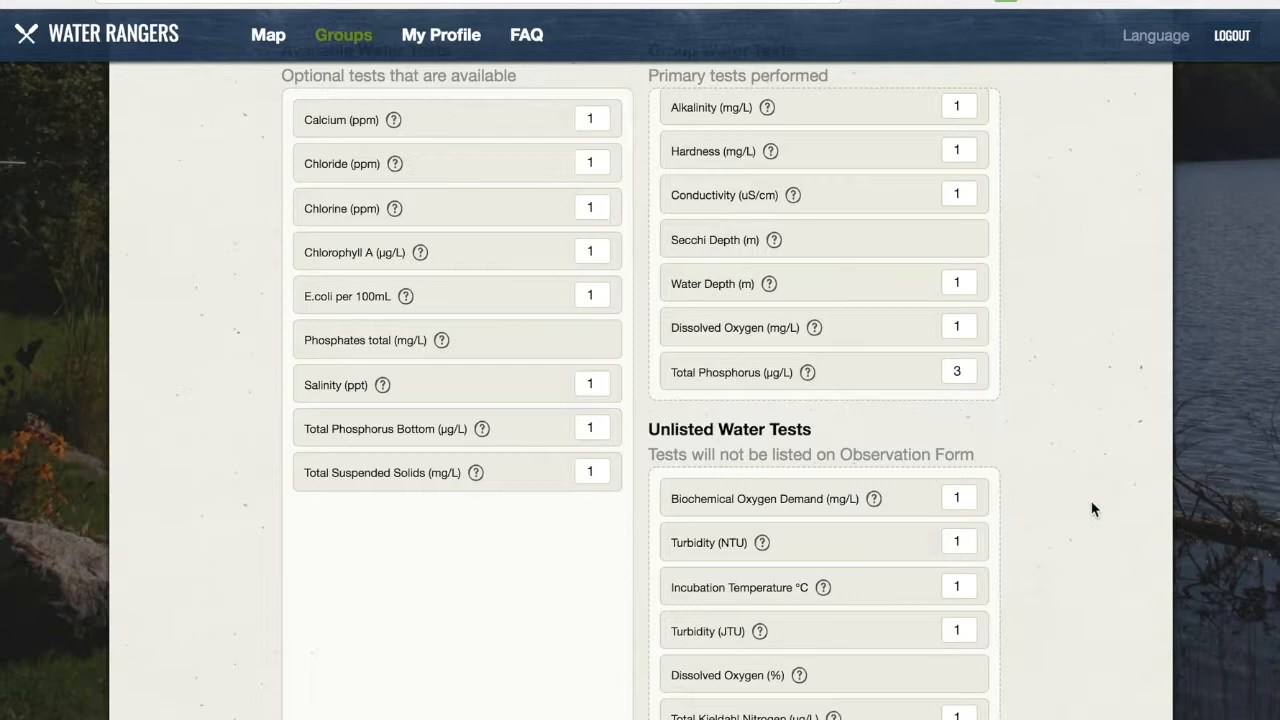
pyautogui.scroll(1, 1092, 509)
pyautogui.scroll(-4, 1092, 509)
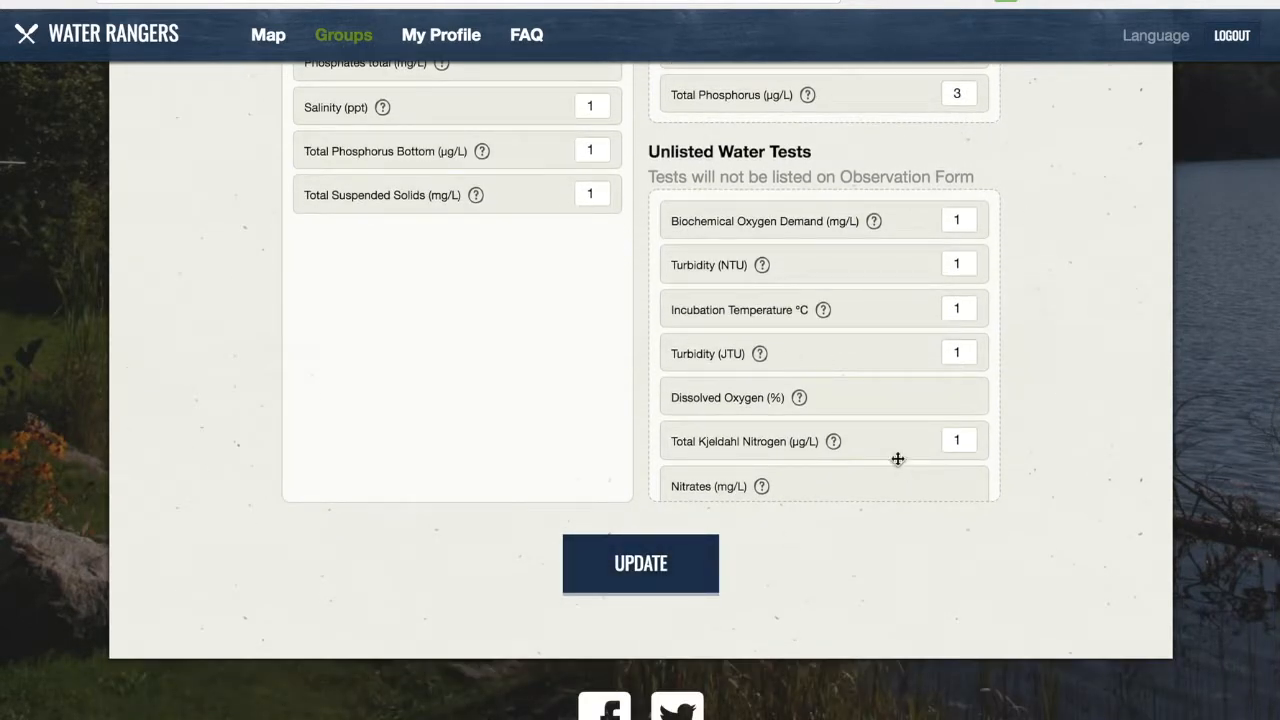
pyautogui.click(603, 571)
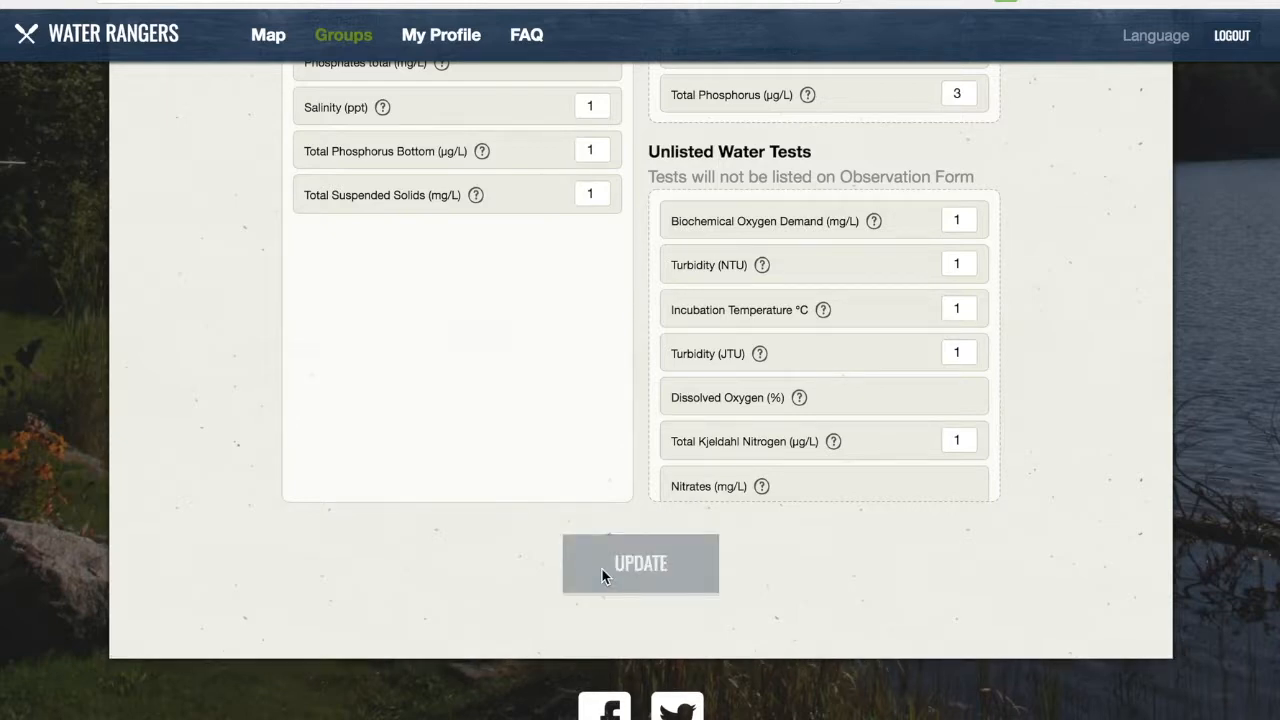
# Open the group's region map and delete the existing region polygon around Lac McGlashan and Lac Girard.
pyautogui.click(698, 338)
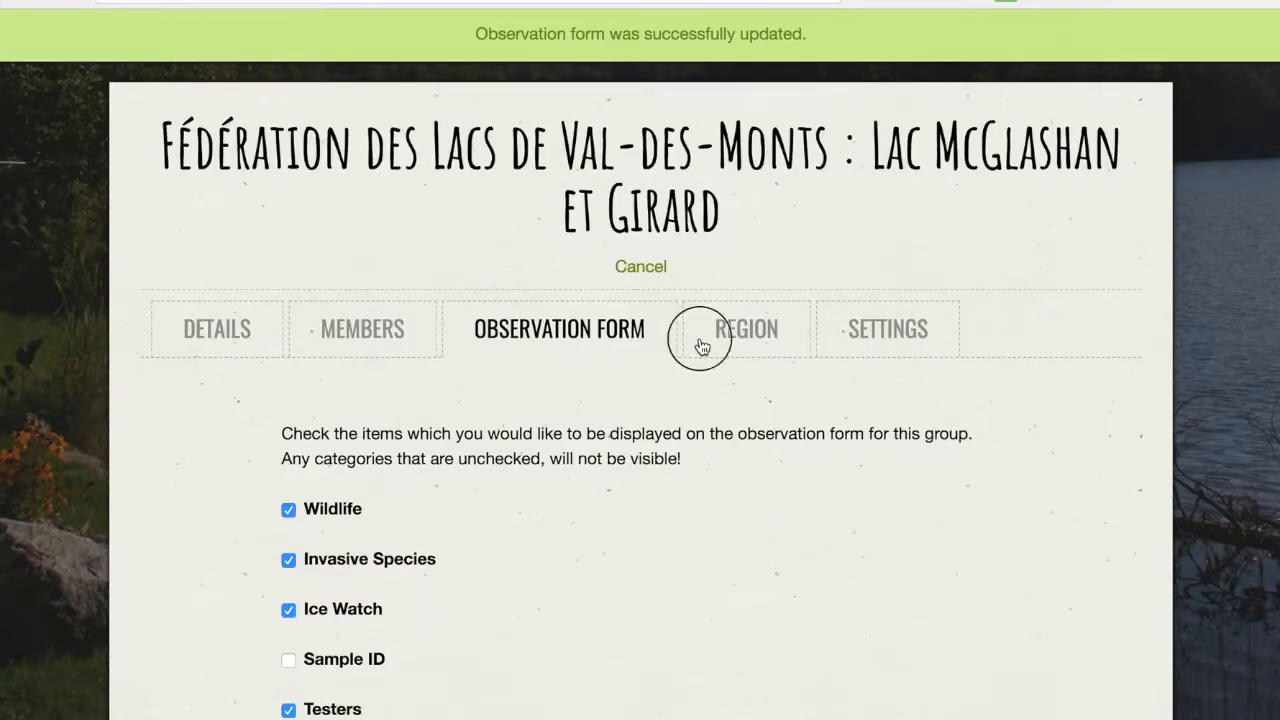
pyautogui.scroll(-5, 1230, 512)
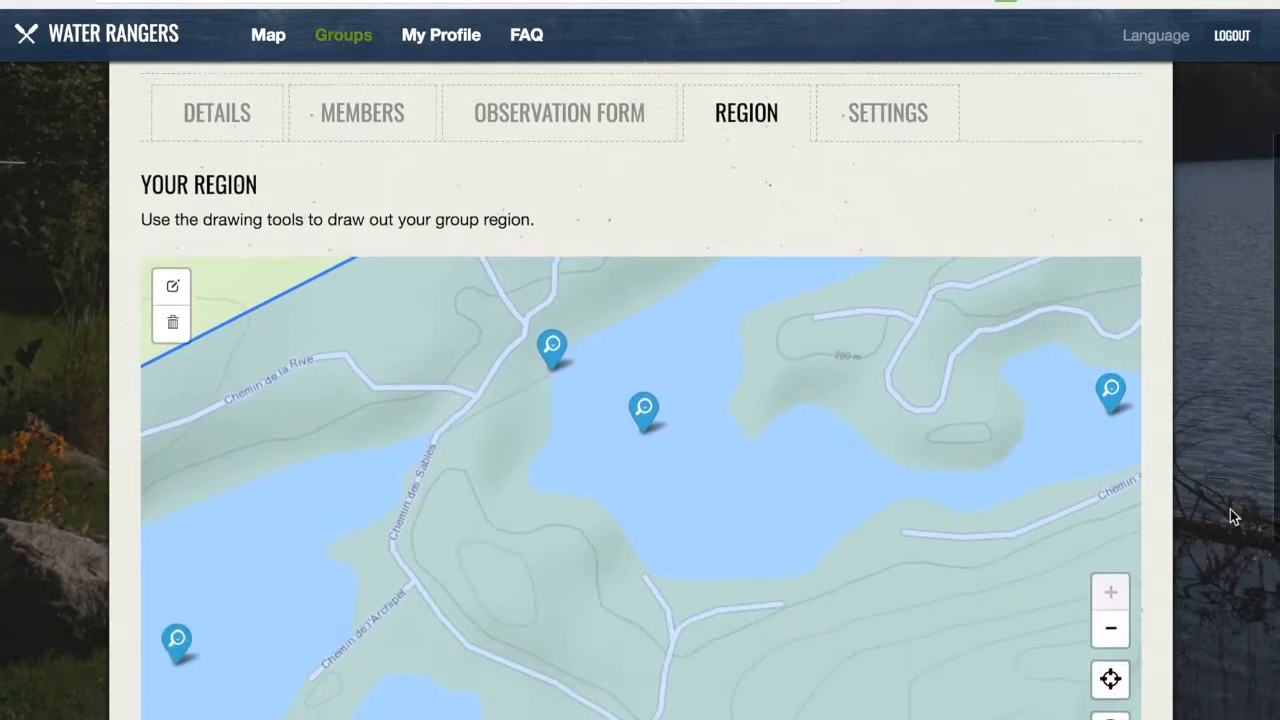
pyautogui.click(1111, 523)
pyautogui.click(1111, 523)
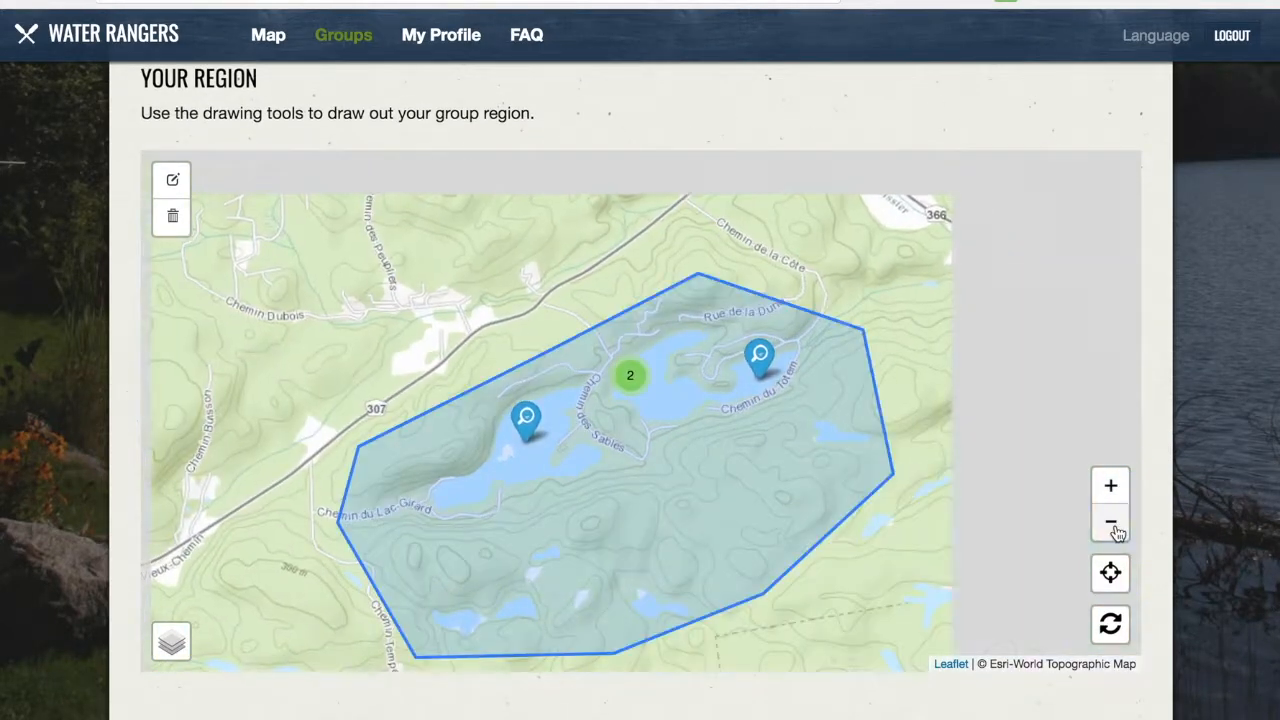
pyautogui.click(1111, 523)
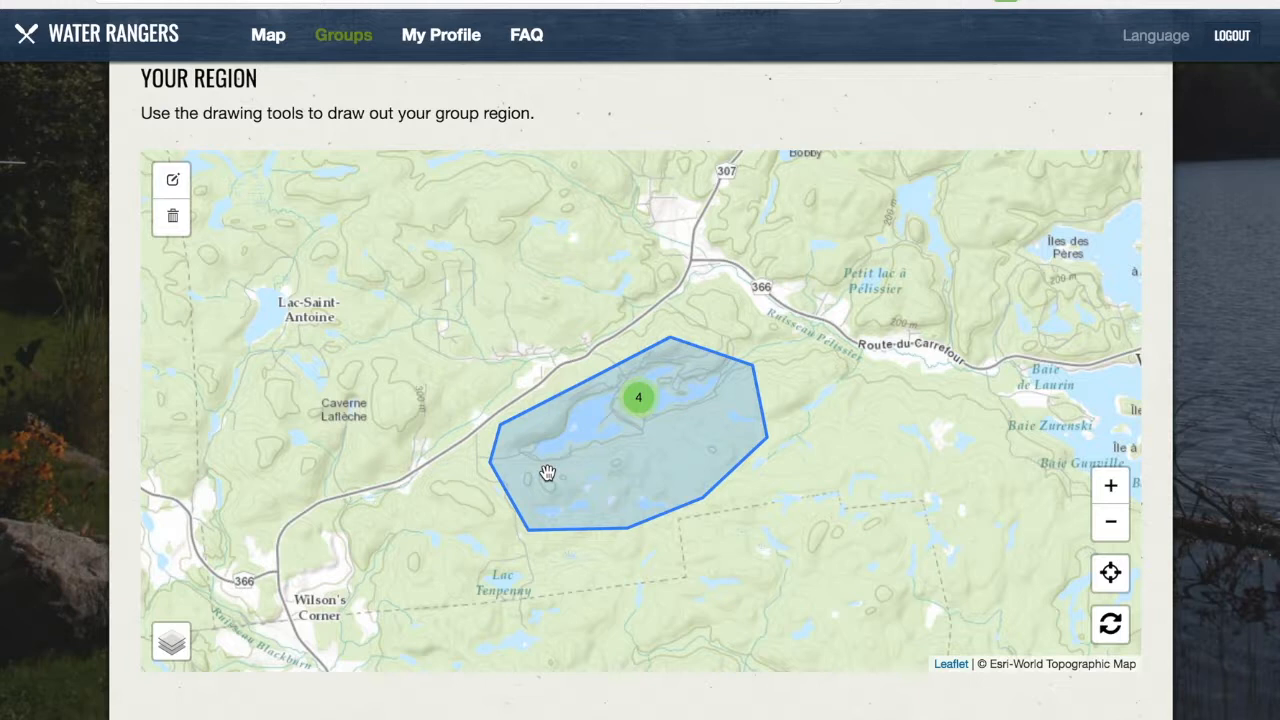
pyautogui.click(172, 216)
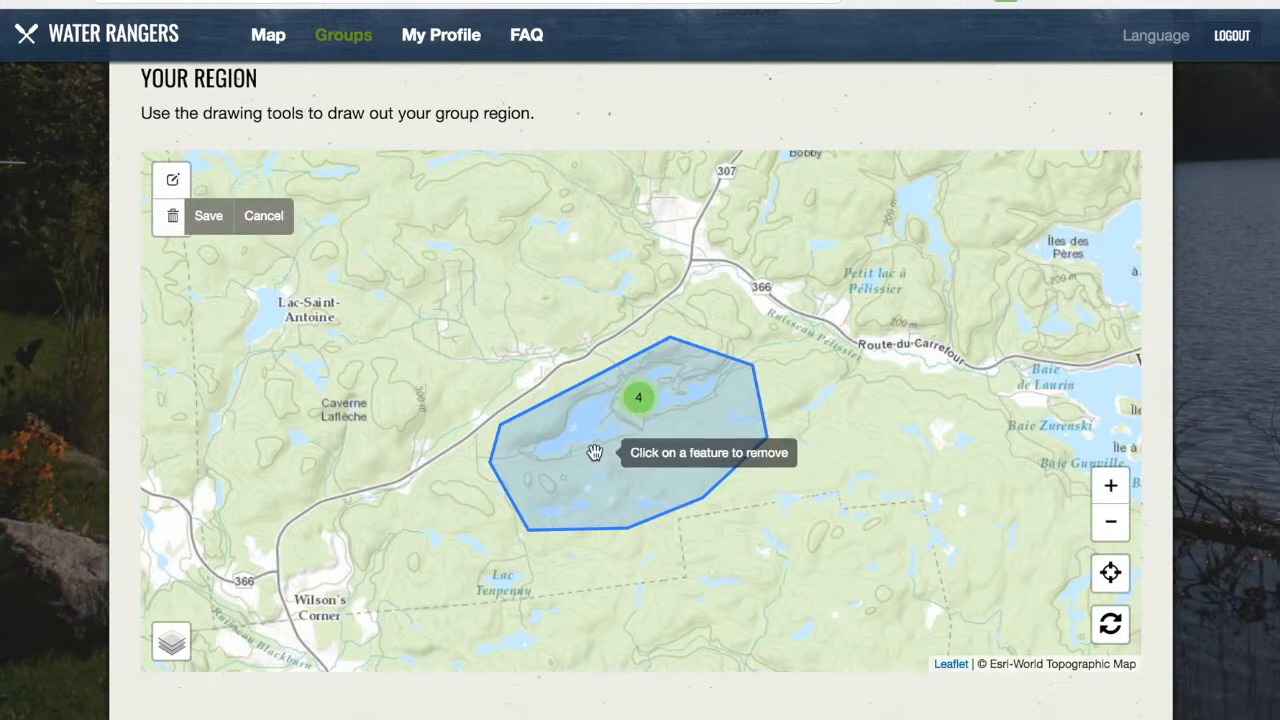
pyautogui.click(590, 449)
pyautogui.click(208, 215)
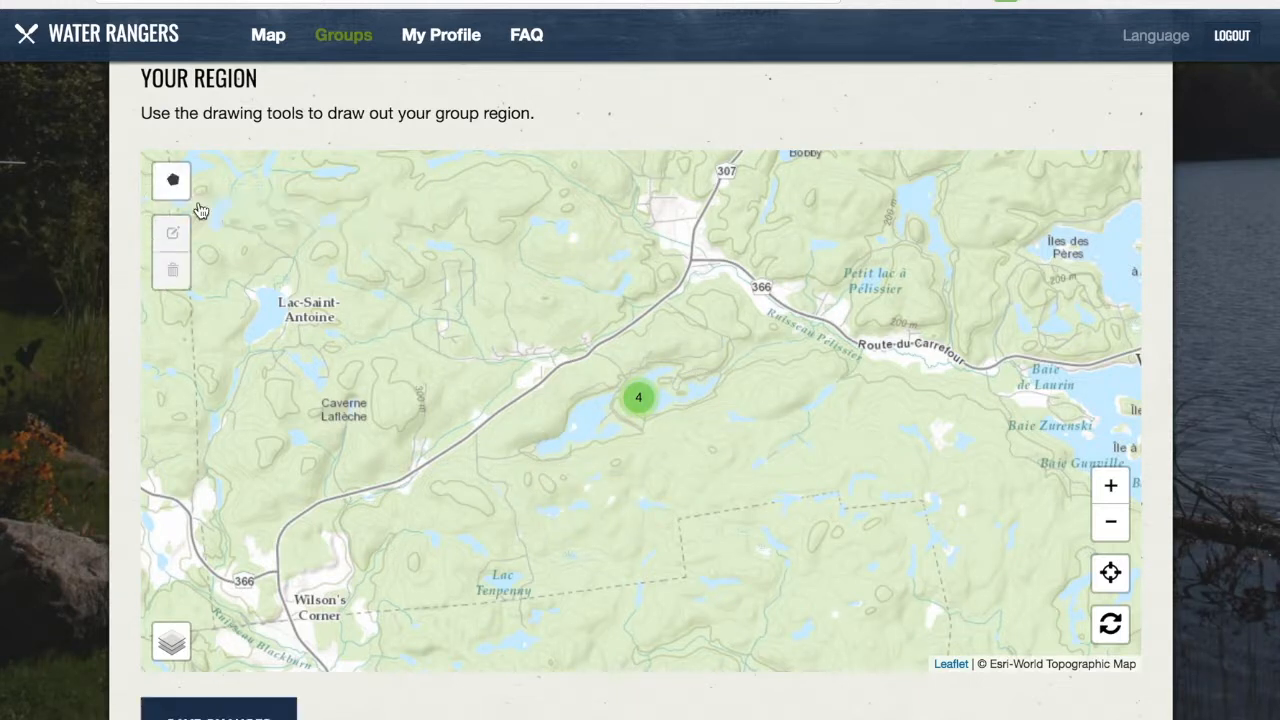
# Draw a new 15-point region polygon enclosing both lakes and the small lakes to their south, and save the region.
pyautogui.click(172, 182)
pyautogui.click(618, 381)
pyautogui.click(653, 354)
pyautogui.click(701, 361)
pyautogui.click(740, 361)
pyautogui.click(733, 399)
pyautogui.click(771, 418)
pyautogui.click(722, 446)
pyautogui.click(666, 467)
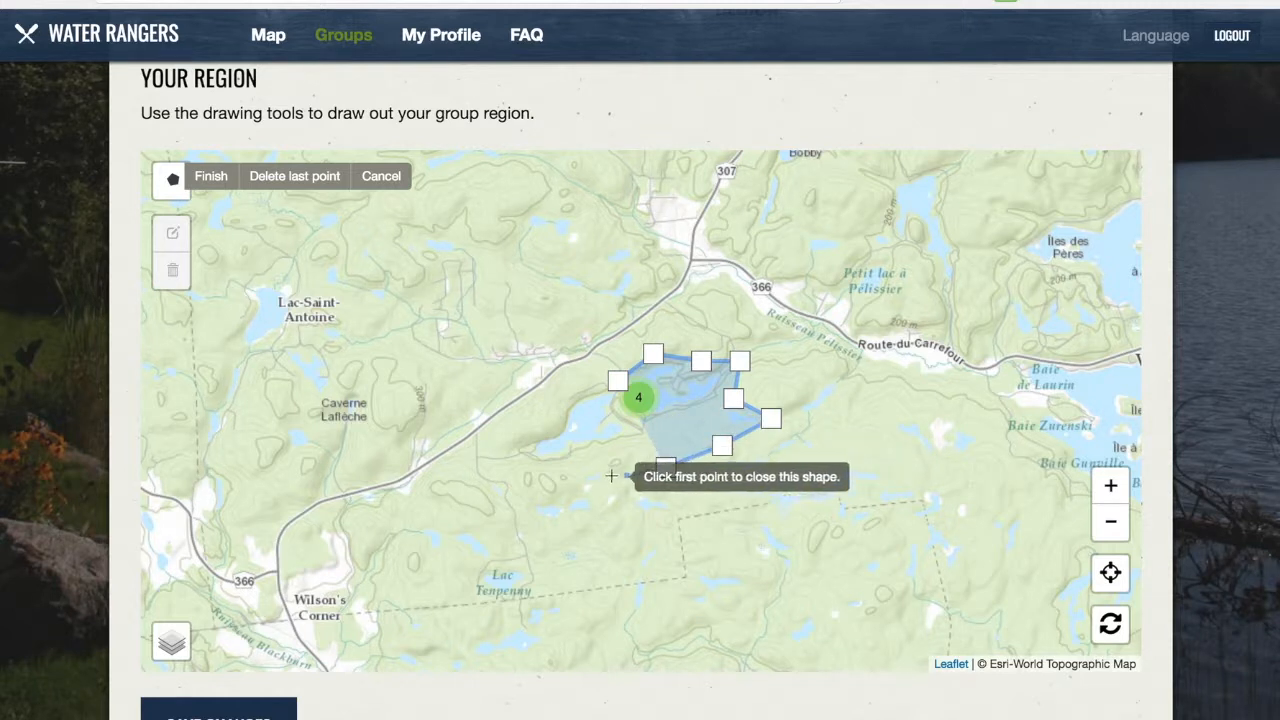
pyautogui.click(605, 486)
pyautogui.click(588, 533)
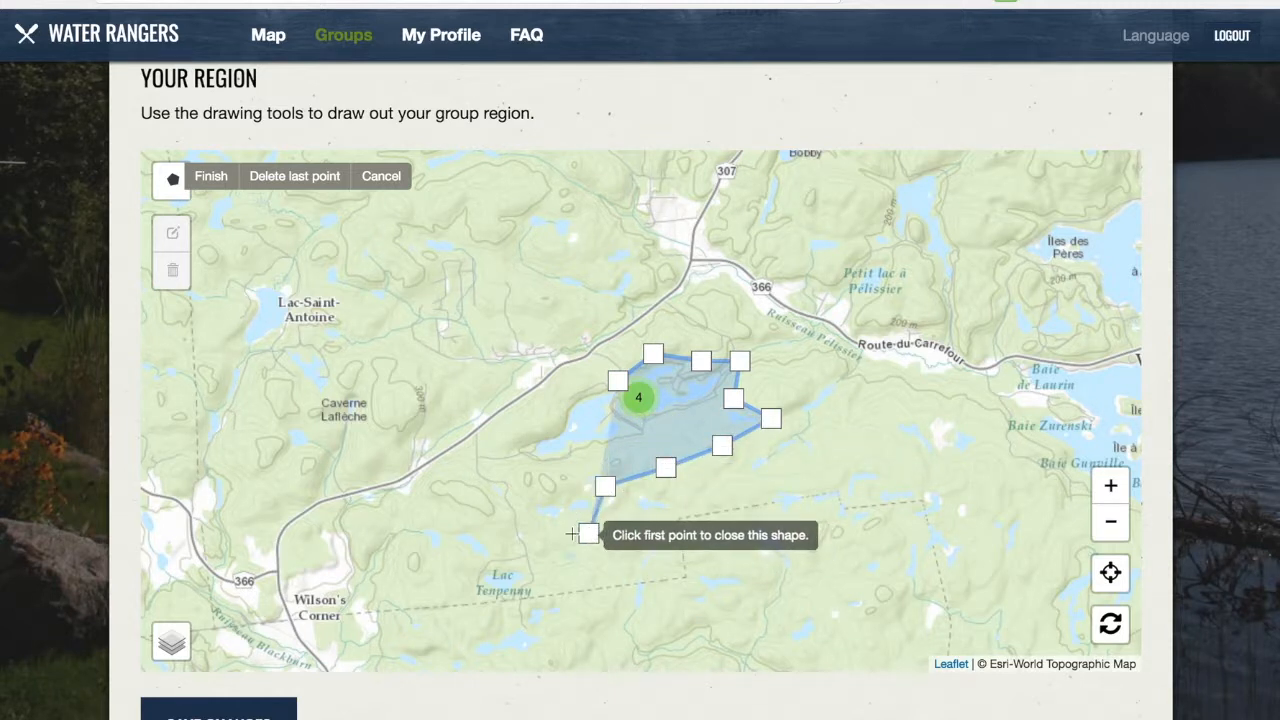
pyautogui.click(519, 530)
pyautogui.click(525, 466)
pyautogui.click(505, 446)
pyautogui.click(551, 411)
pyautogui.click(581, 370)
pyautogui.click(614, 378)
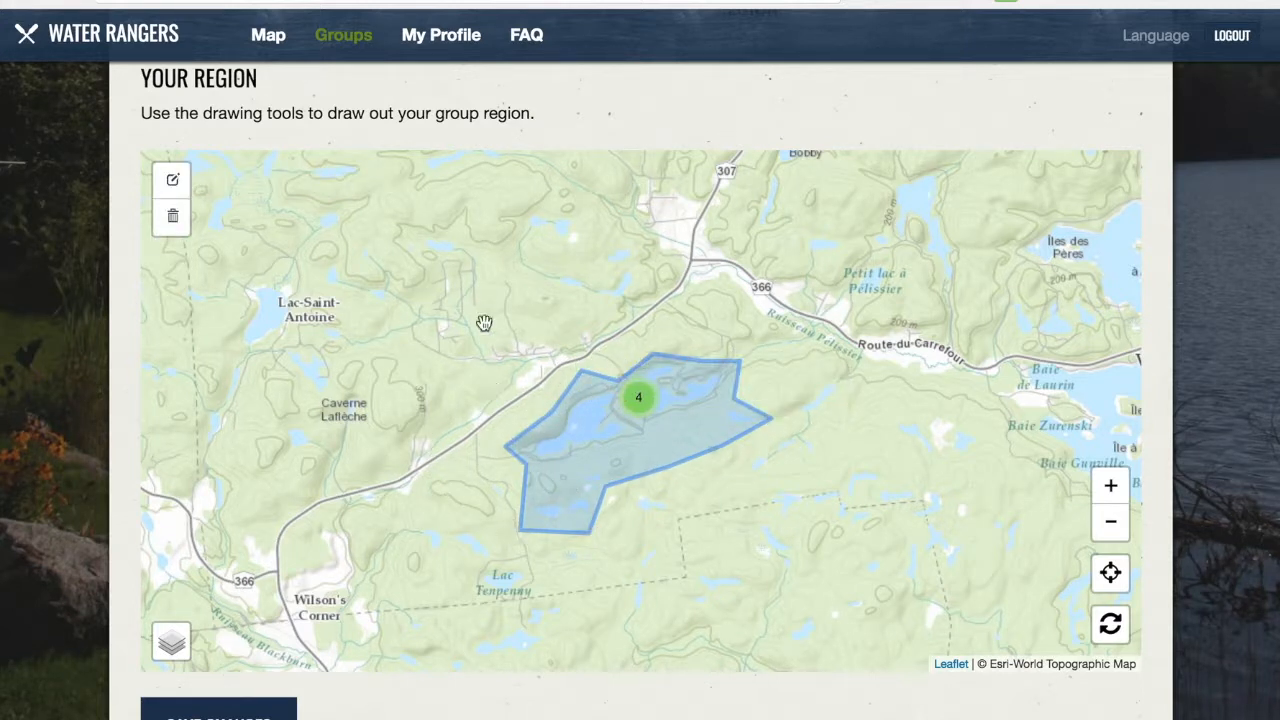
pyautogui.click(230, 710)
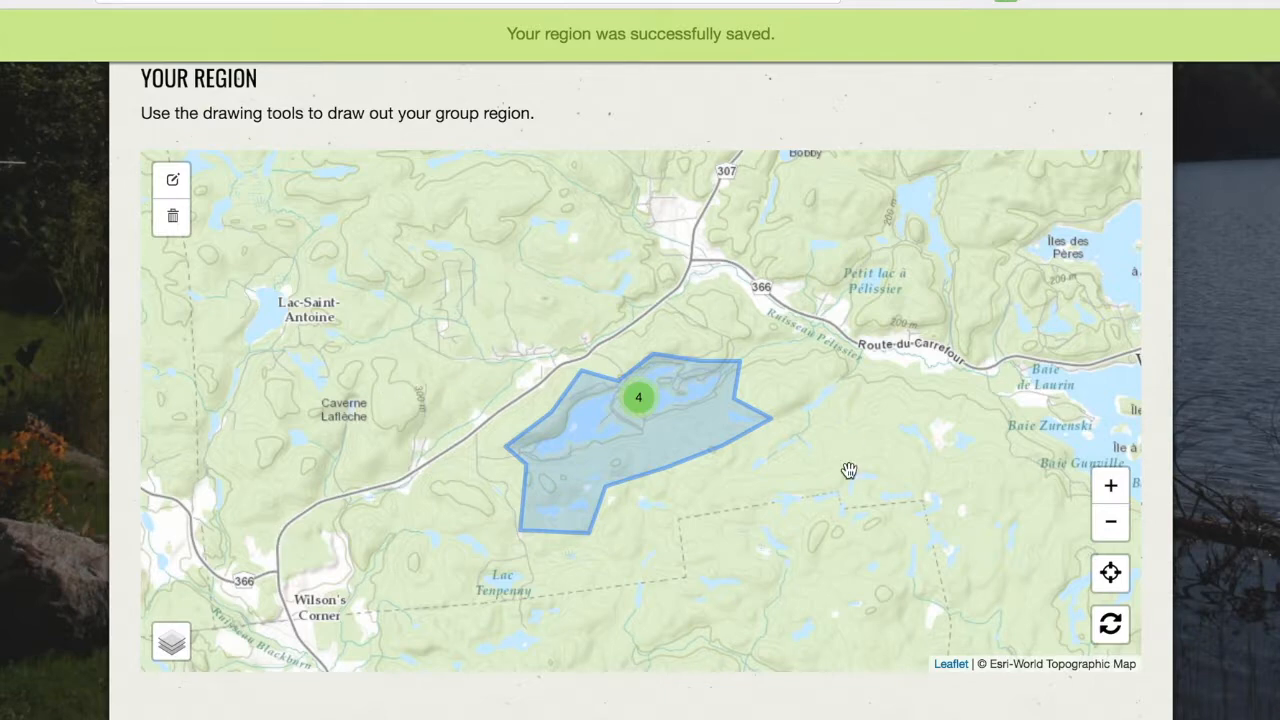
# Open the group's email and issue-reporting settings and save them.
pyautogui.scroll(5, 784, 352)
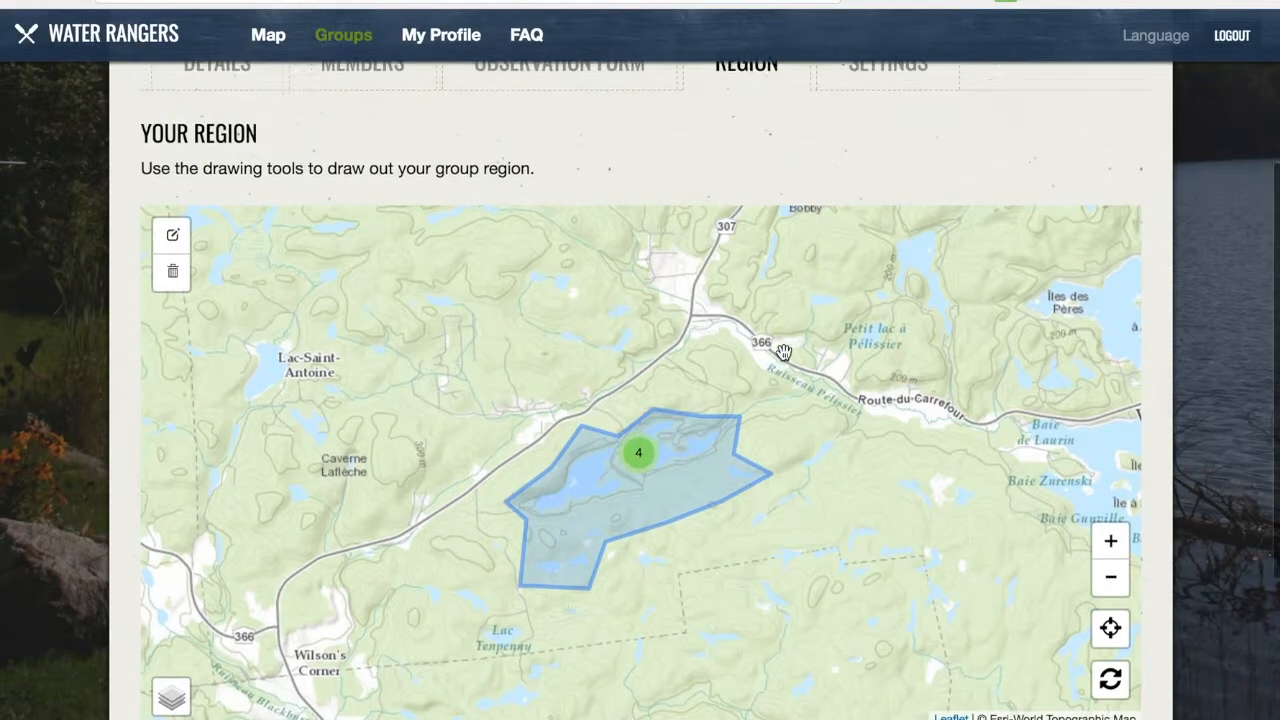
pyautogui.click(886, 250)
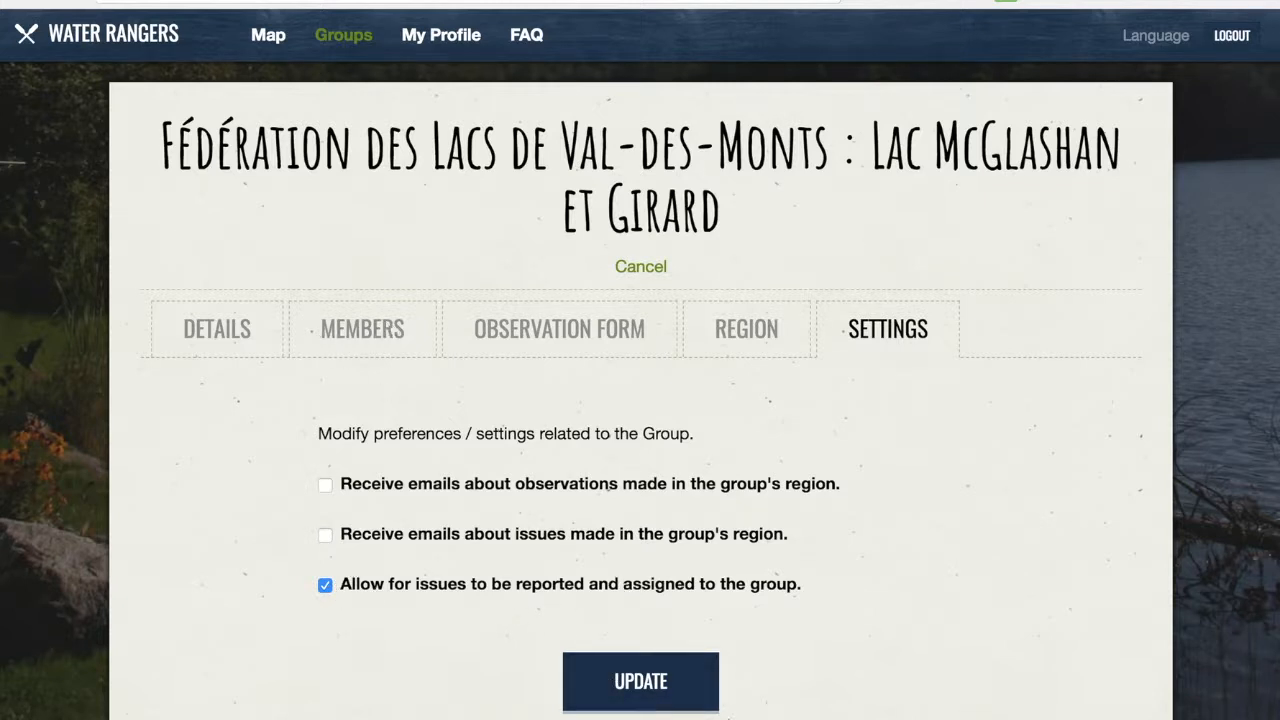
pyautogui.click(672, 676)
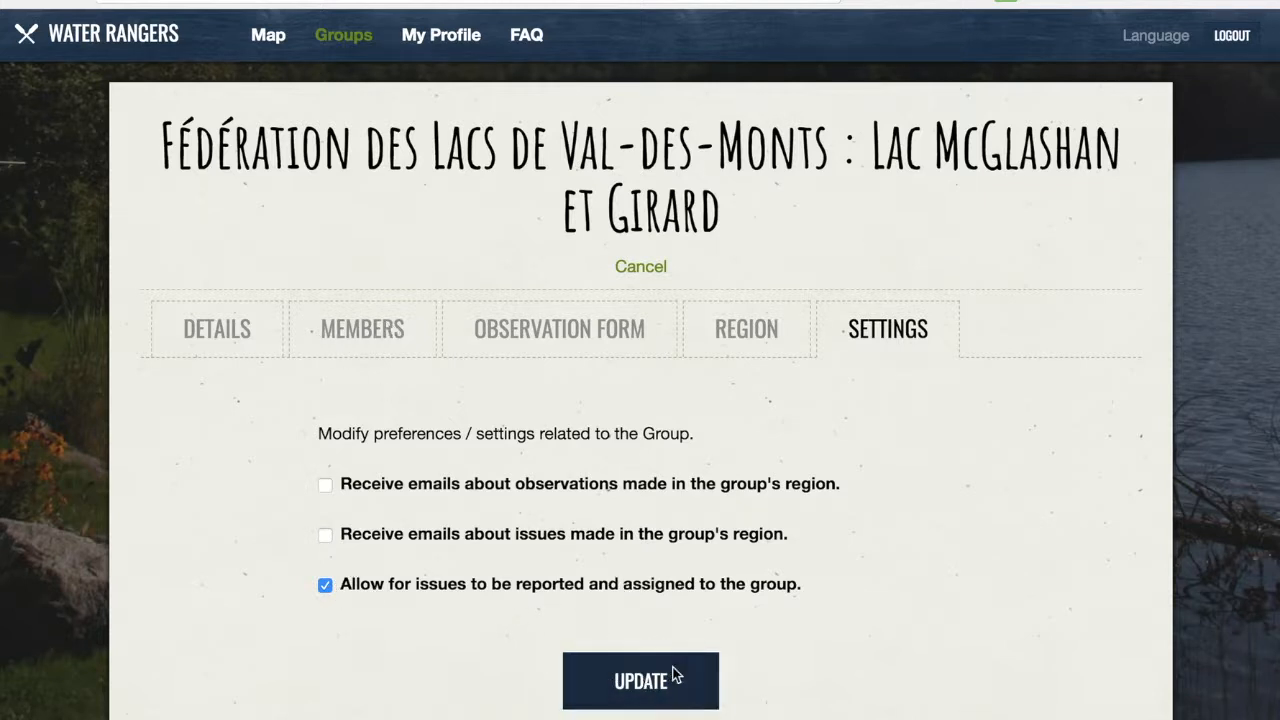
# Return to the group page and view the summary of the Lac McGlashan deepest-point location from its locations map.
pyautogui.click(636, 268)
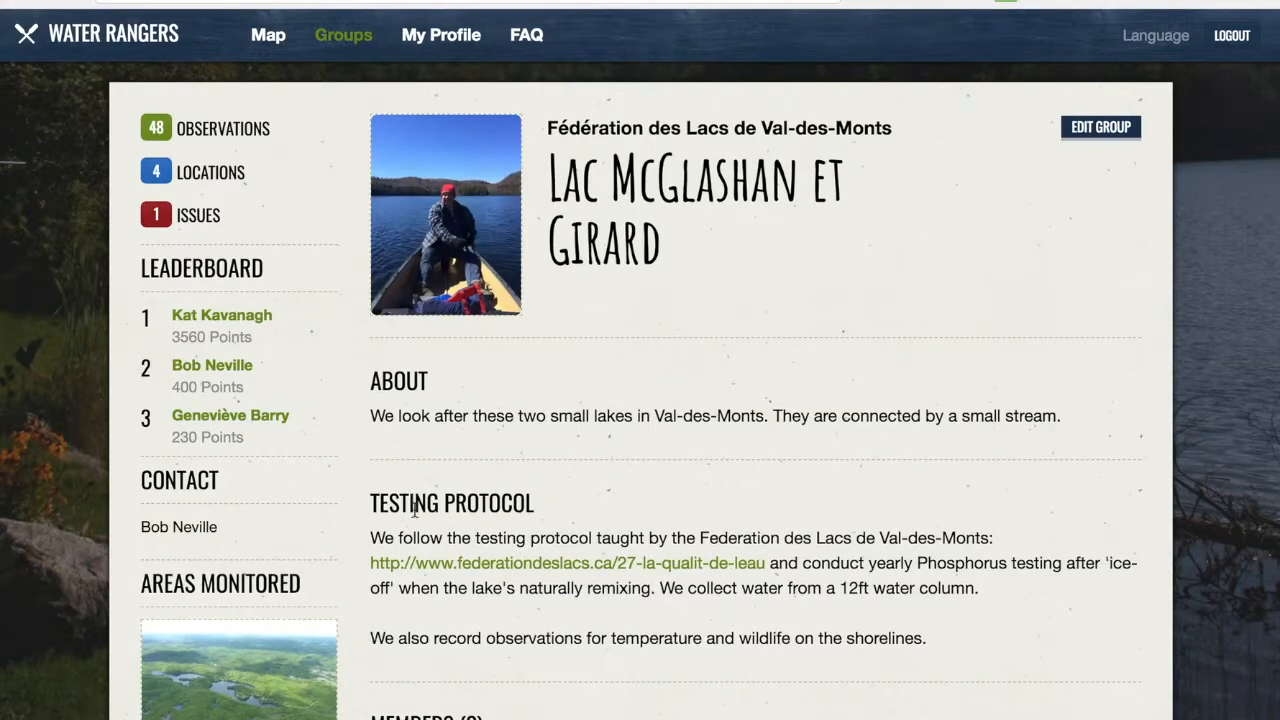
pyautogui.scroll(-10, 722, 537)
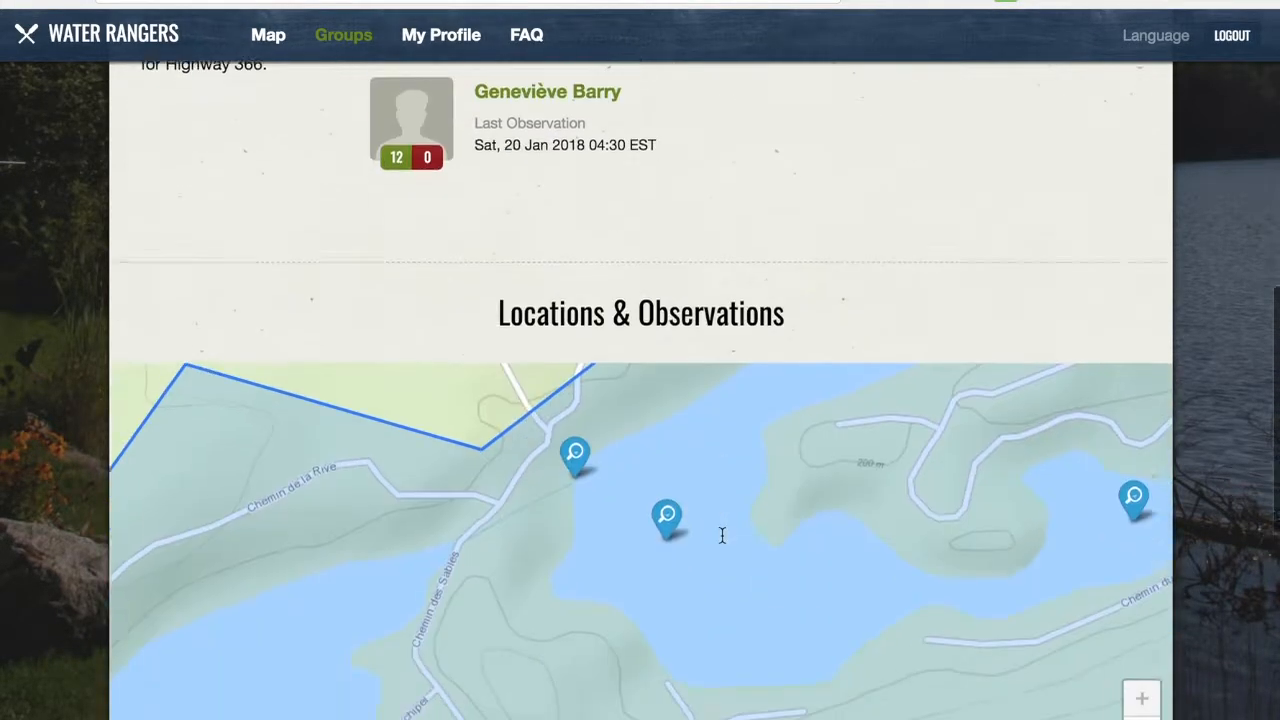
pyautogui.click(667, 343)
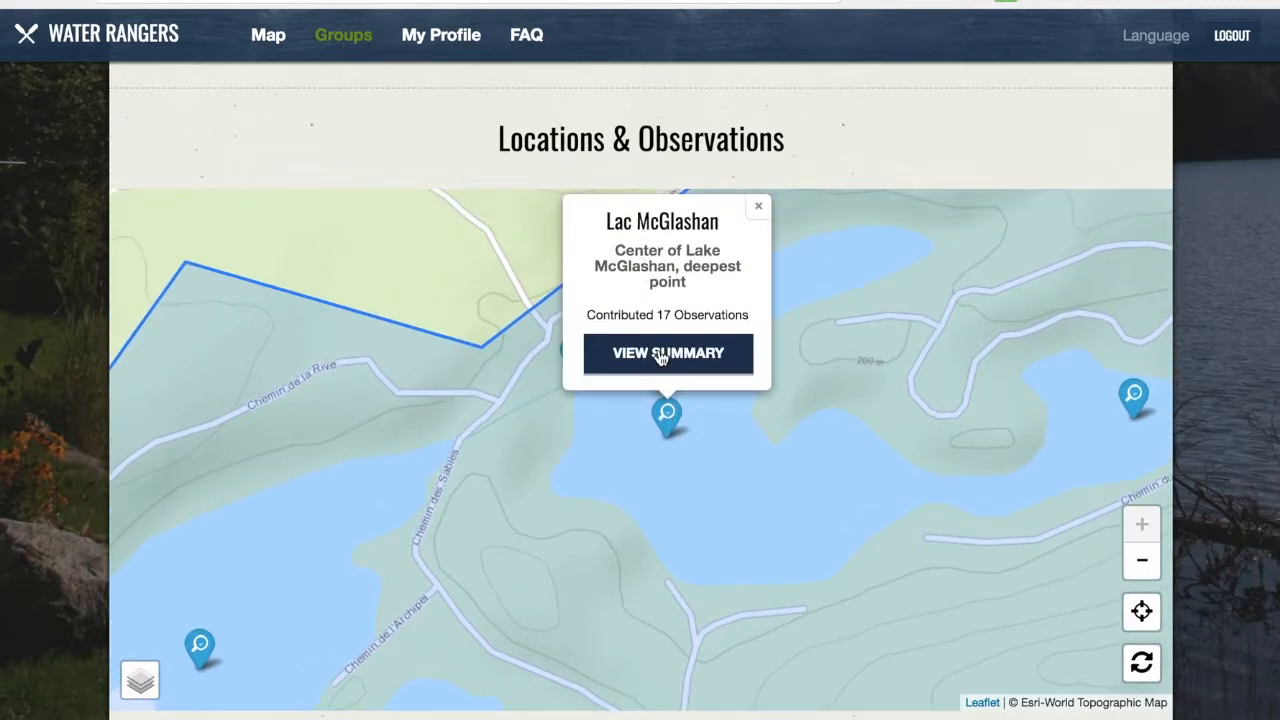
pyautogui.scroll(-2, 1085, 660)
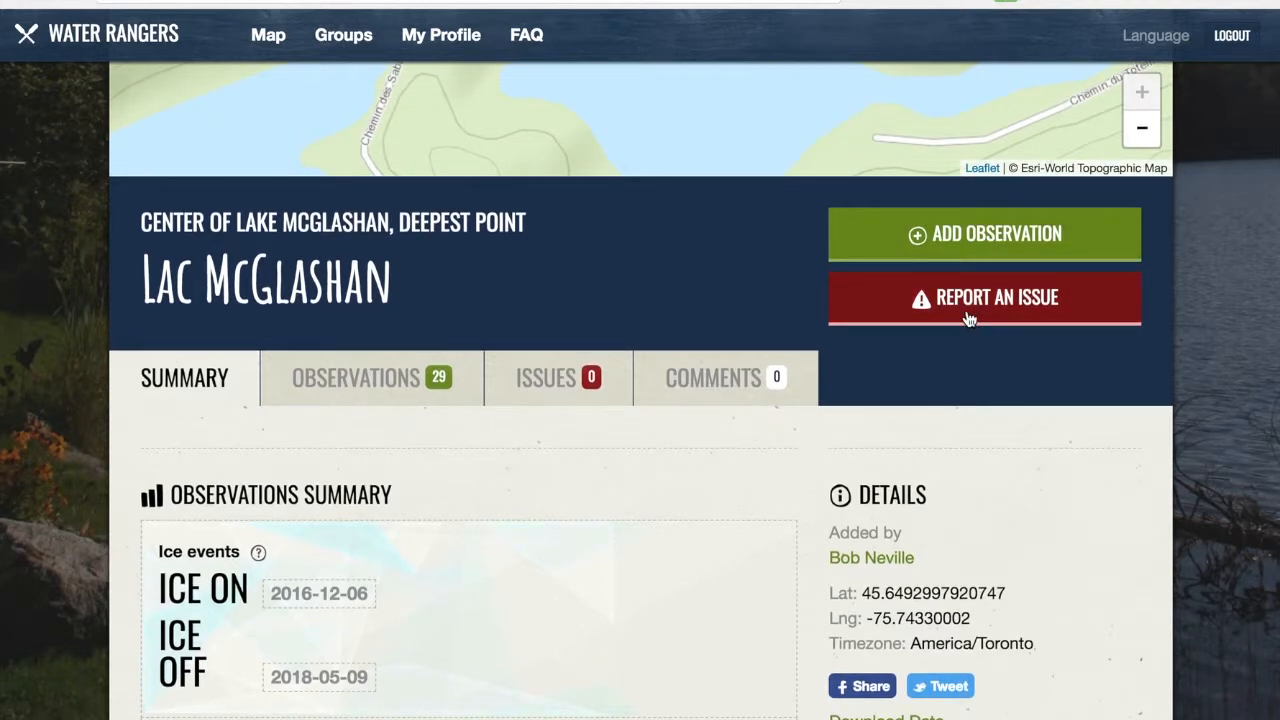
# Go to the main map, zoom in on the new group region and show the options for the Lac McGlashan deepest-point location.
pyautogui.click(262, 52)
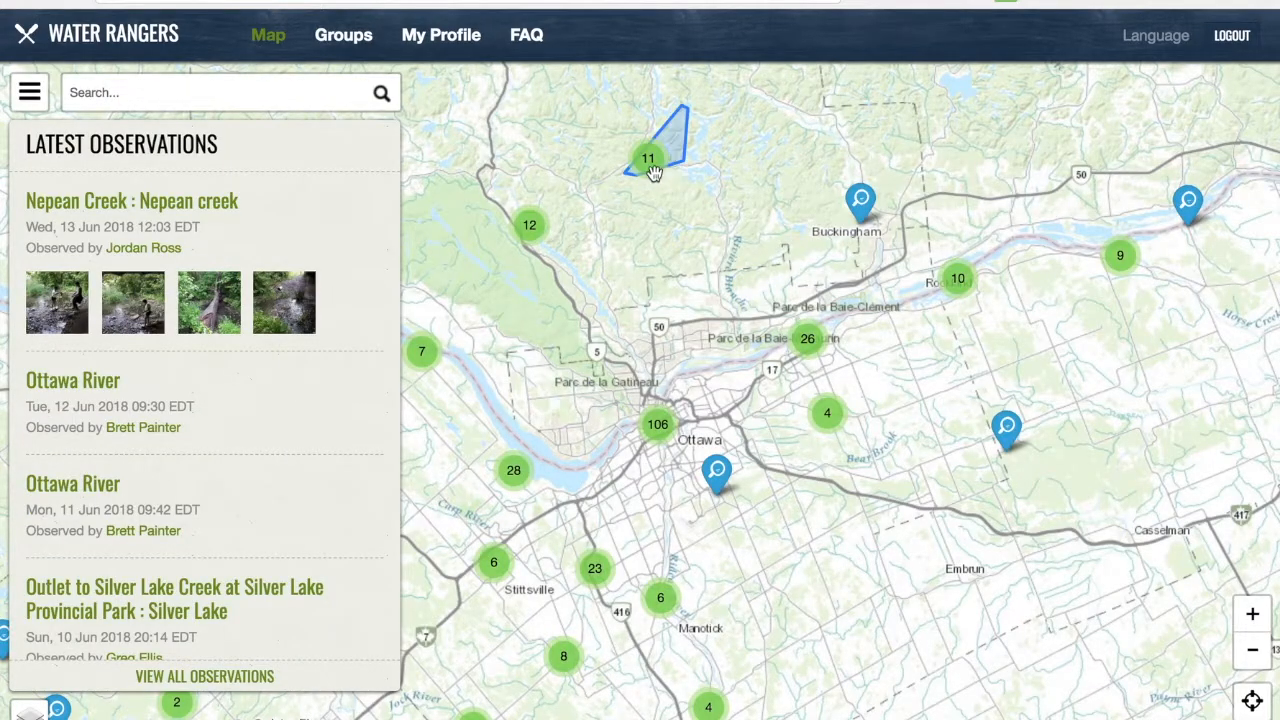
pyautogui.click(648, 162)
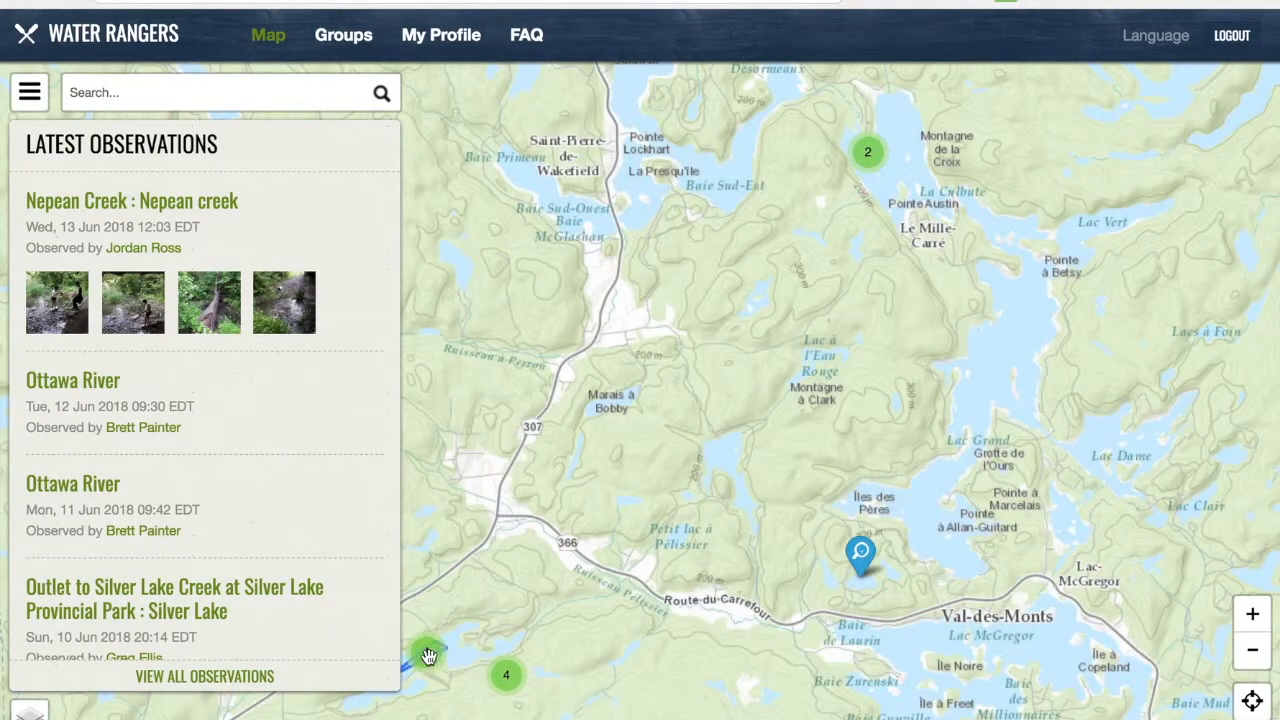
pyautogui.click(428, 655)
pyautogui.click(866, 318)
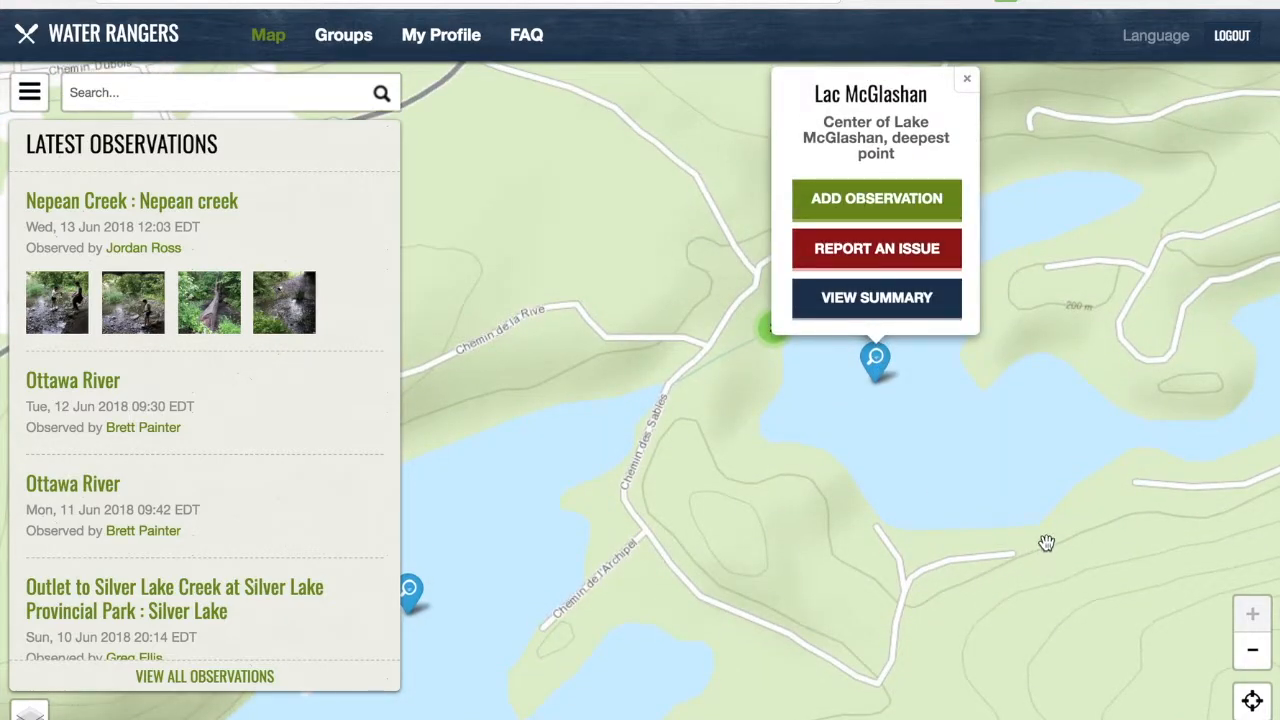
# Show the options for an unmarked point on the southeastern shore of Lac McGlashan and dismiss them.
pyautogui.click(1106, 466)
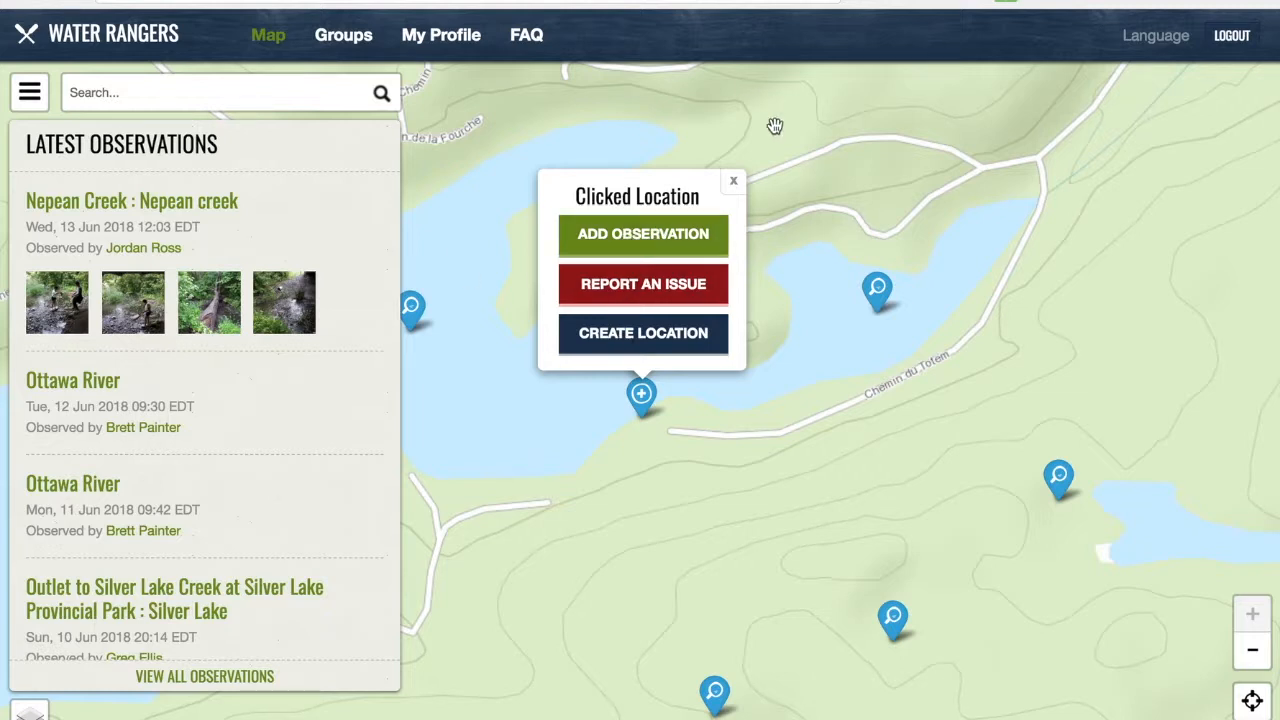
pyautogui.click(734, 182)
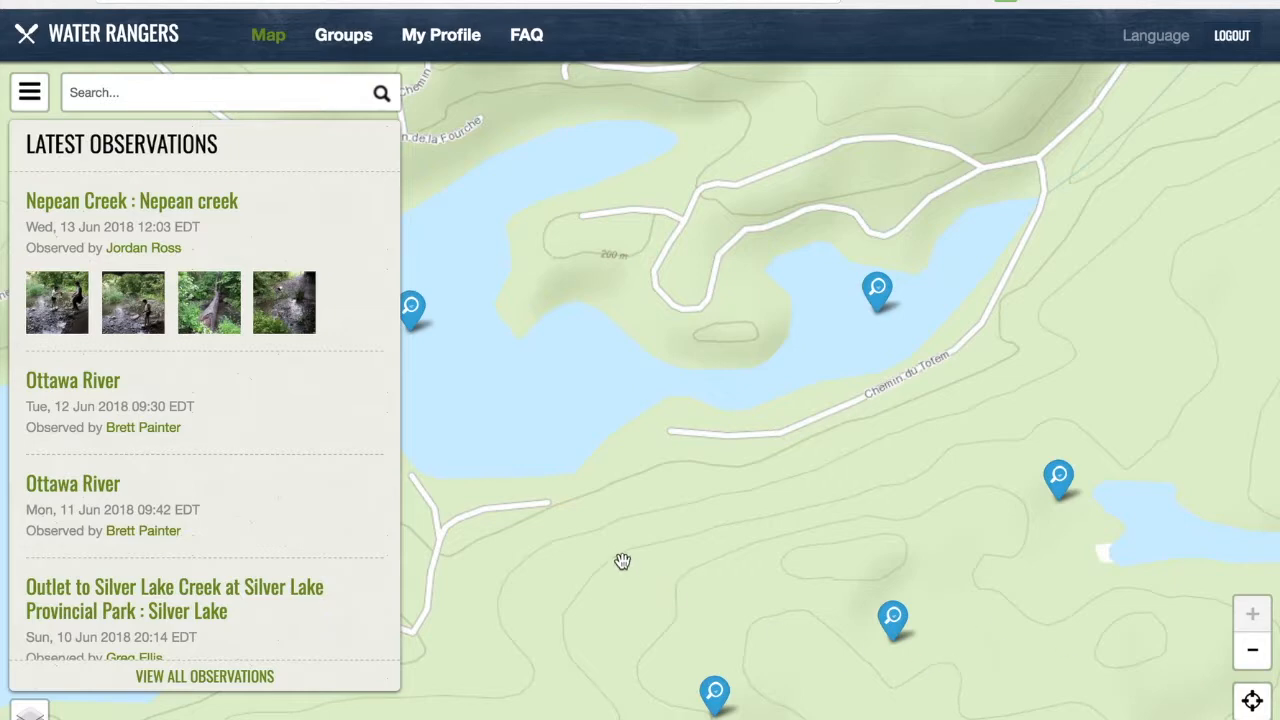
pyautogui.moveTo(626, 563); pyautogui.dragTo(1031, 597)
# Browse the Latest Observations list and return to its newest entry.
pyautogui.scroll(-10, 157, 500)
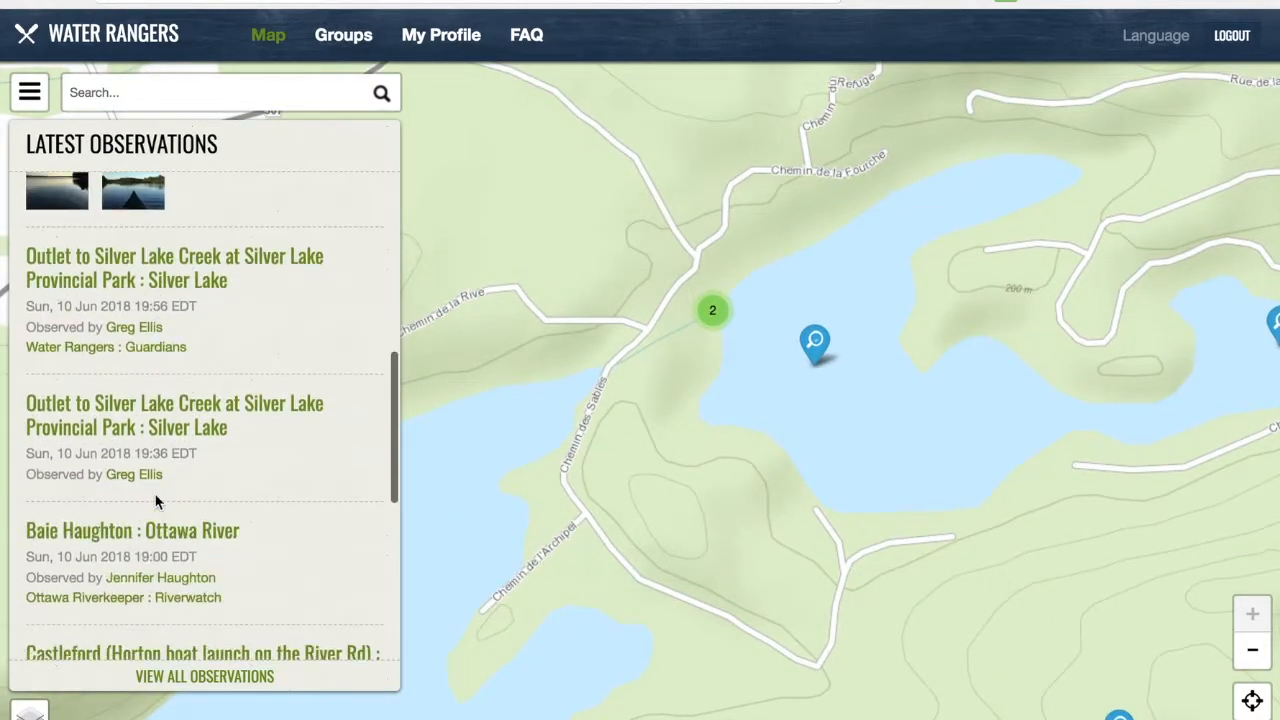
pyautogui.scroll(2, 156, 500)
pyautogui.scroll(6, 157, 500)
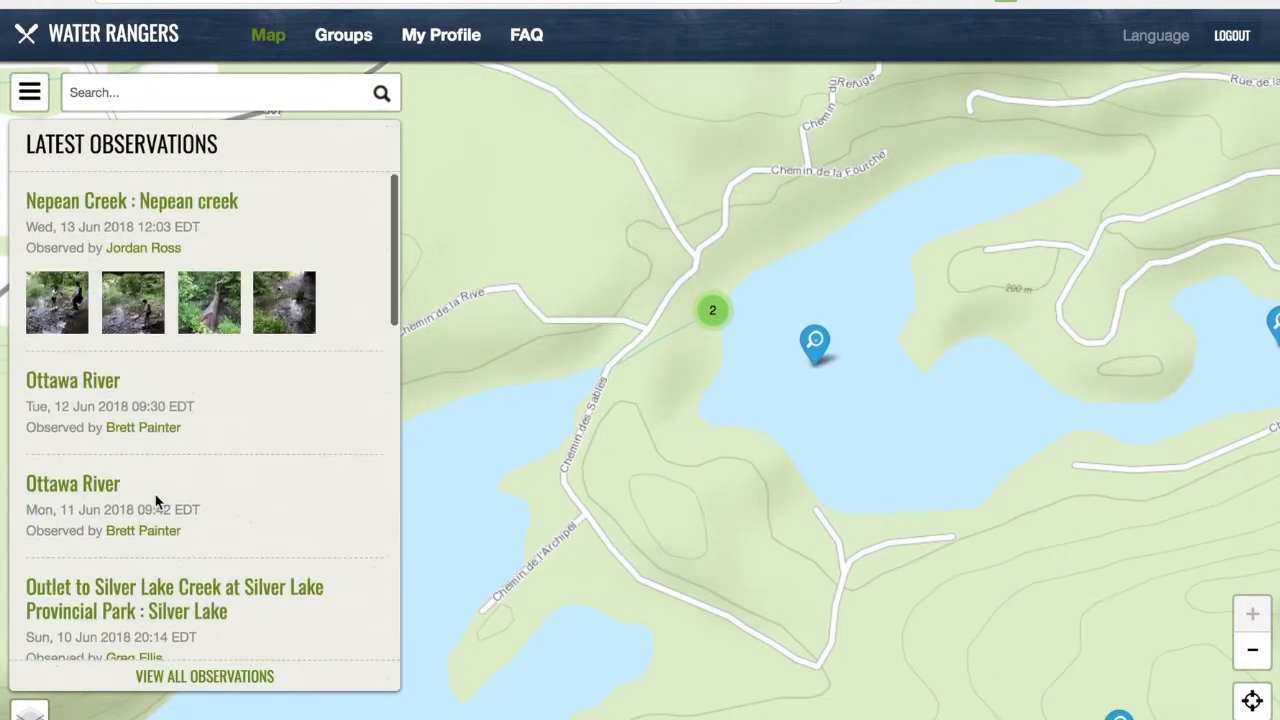
# Start an observation for Lac McGlashan's deepest point and associate it with Fédération des Lacs de Val-des-Monts : Lac McGlashan et Girard.
pyautogui.click(815, 343)
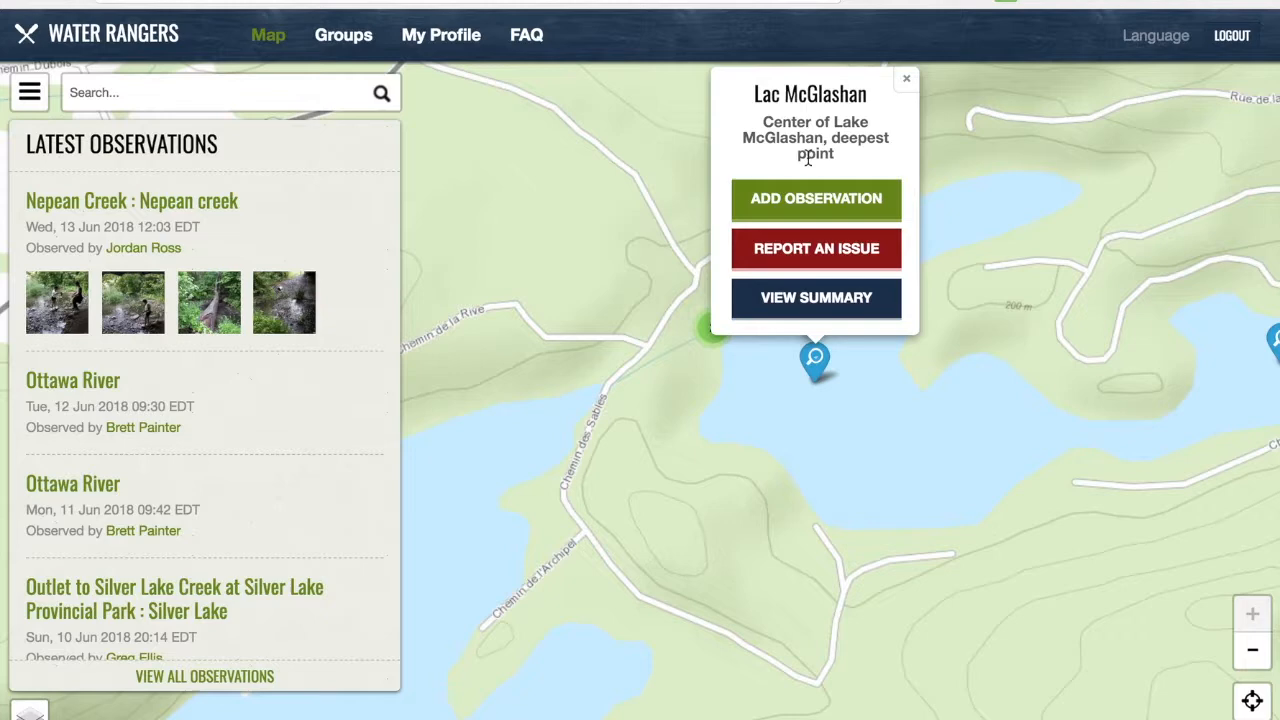
pyautogui.click(801, 205)
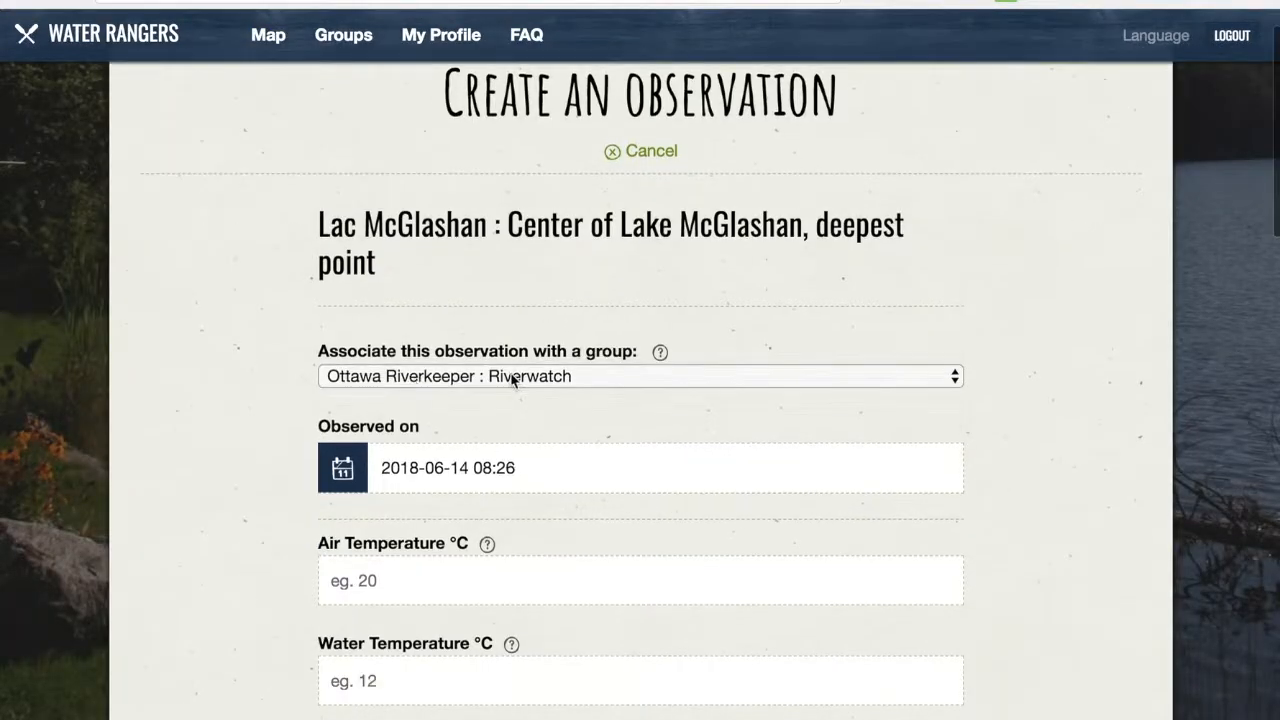
pyautogui.click(445, 376)
pyautogui.click(501, 310)
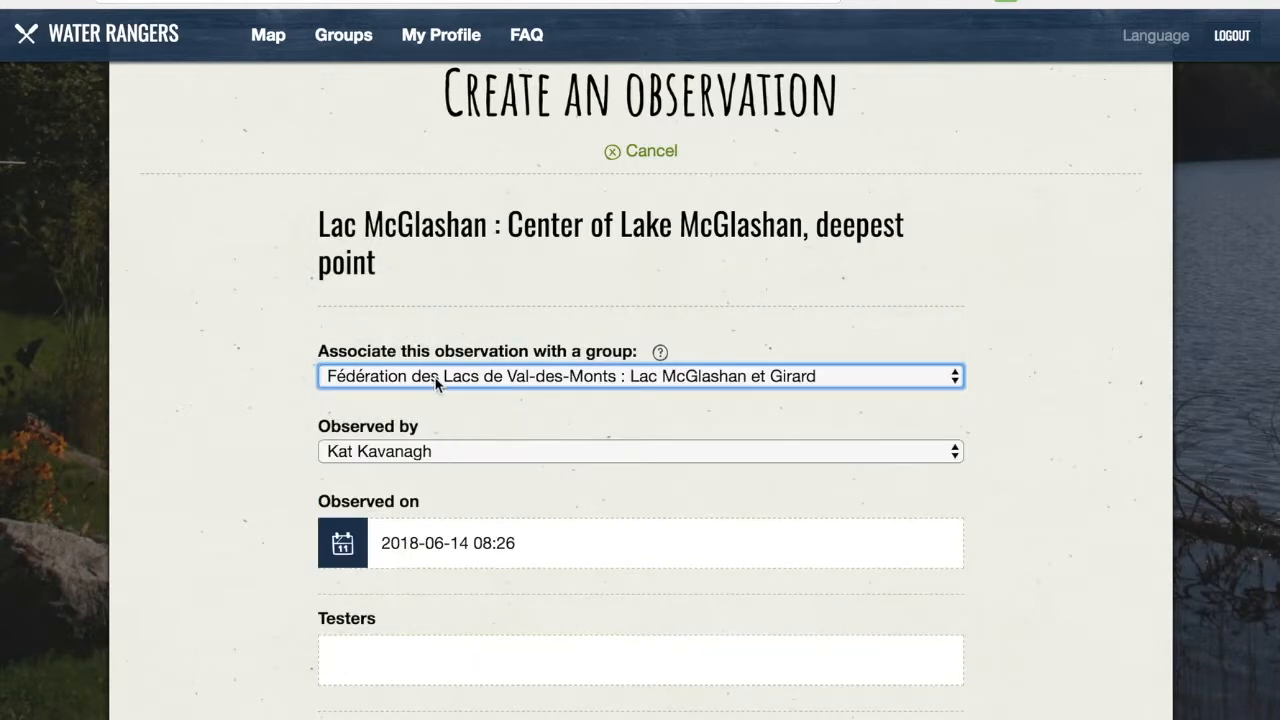
# Review the group choices and the members available as the observer for this observation.
pyautogui.click(532, 381)
pyautogui.click(532, 380)
pyautogui.click(437, 455)
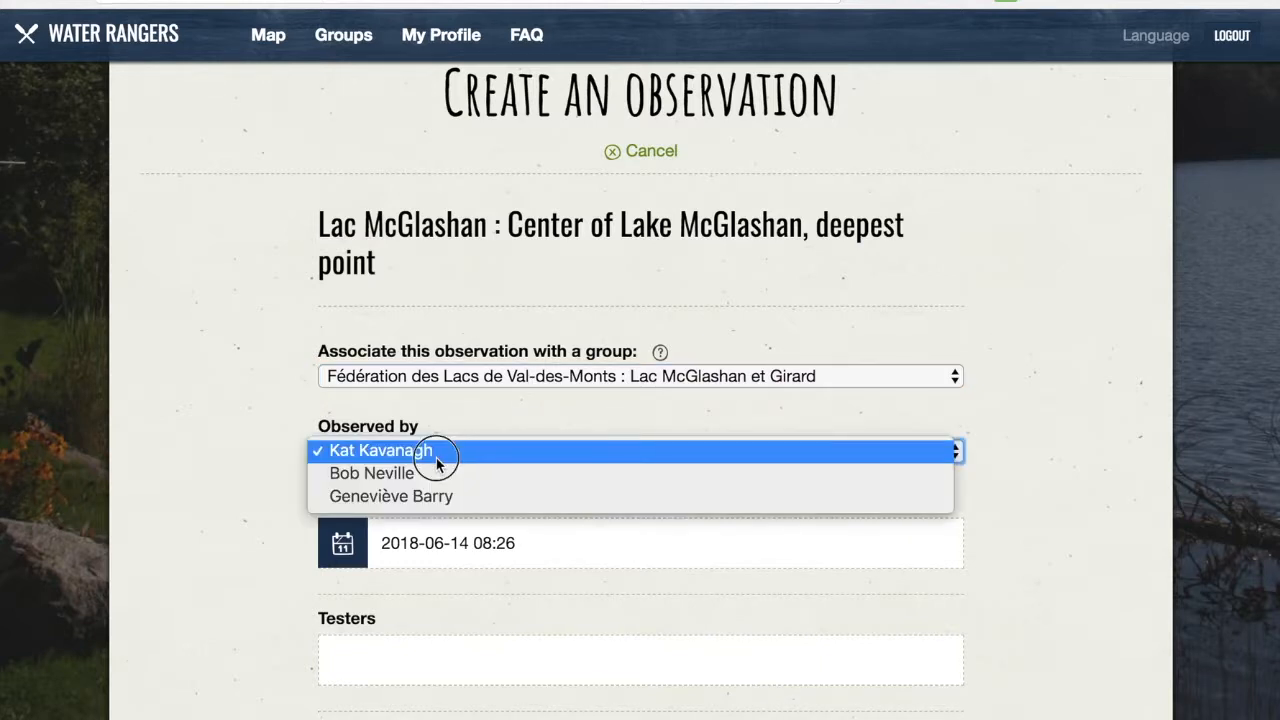
pyautogui.click(436, 453)
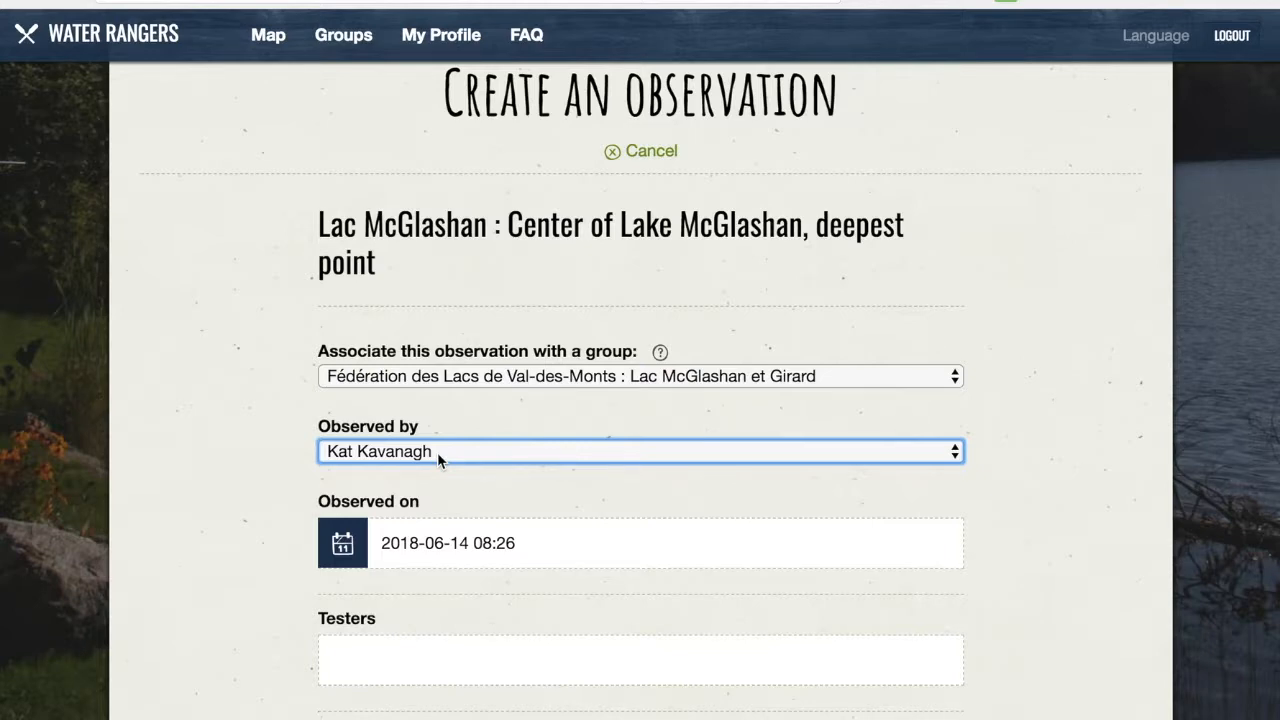
# Look through the observation's water test fields and read the Secchi Depth help down to the Secchi disk diagram, closing it when done.
pyautogui.scroll(-3, 437, 452)
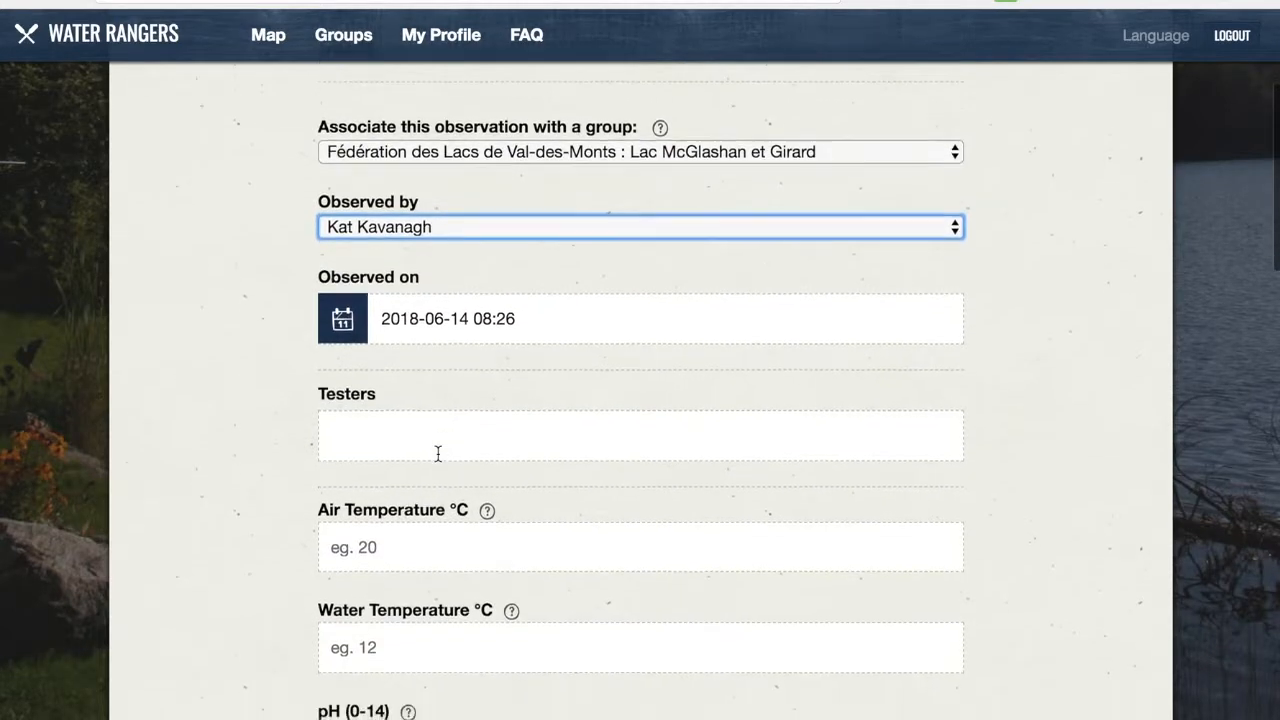
pyautogui.scroll(-2, 437, 453)
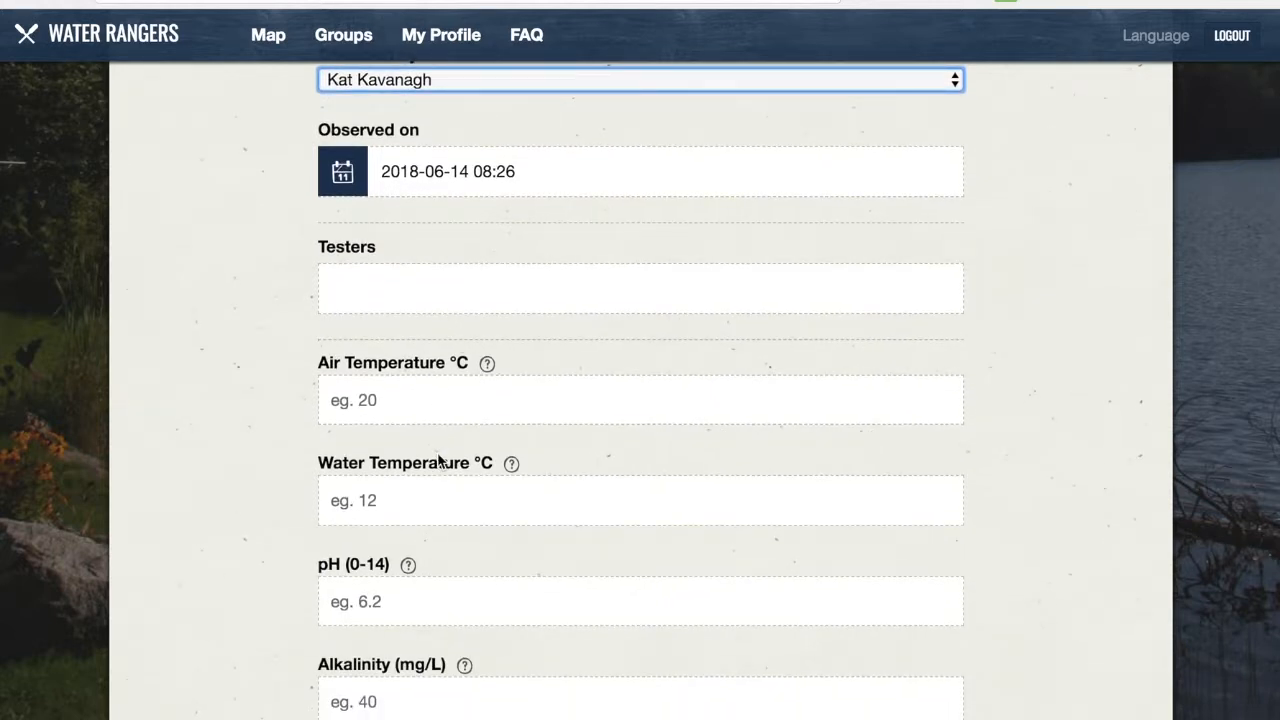
pyautogui.scroll(-2, 438, 459)
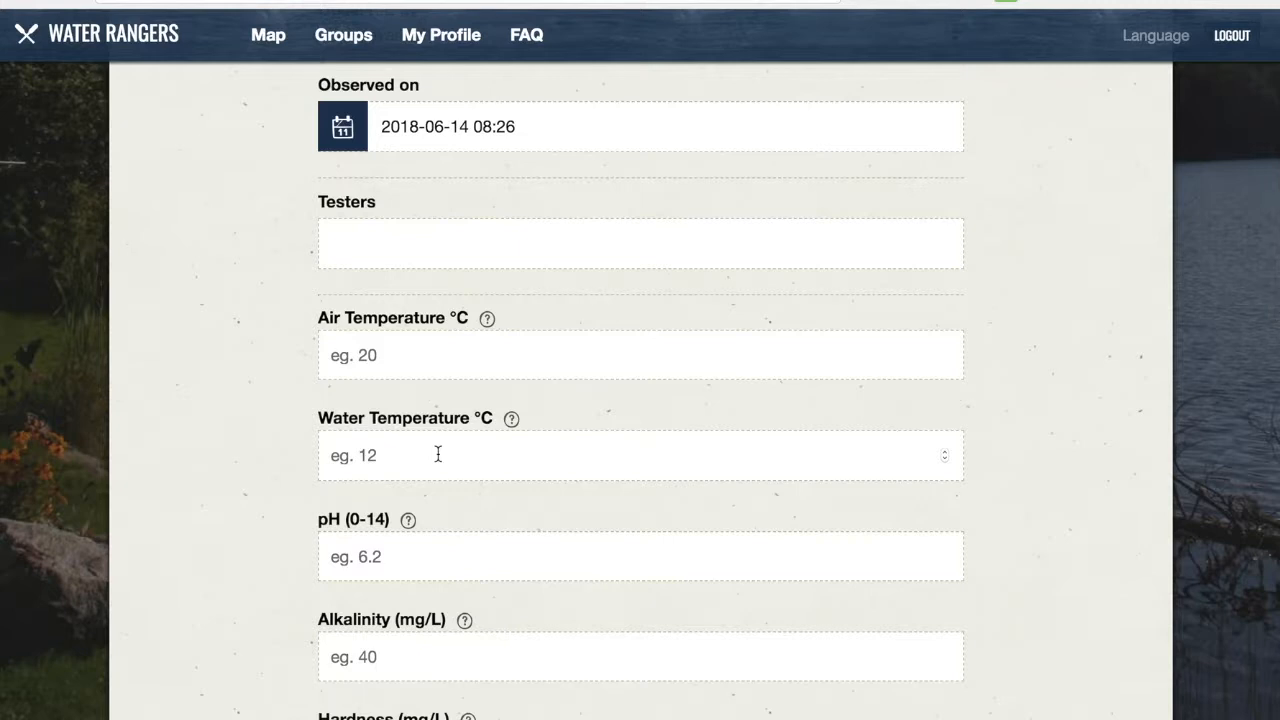
pyautogui.scroll(-3, 437, 453)
pyautogui.scroll(-2, 437, 455)
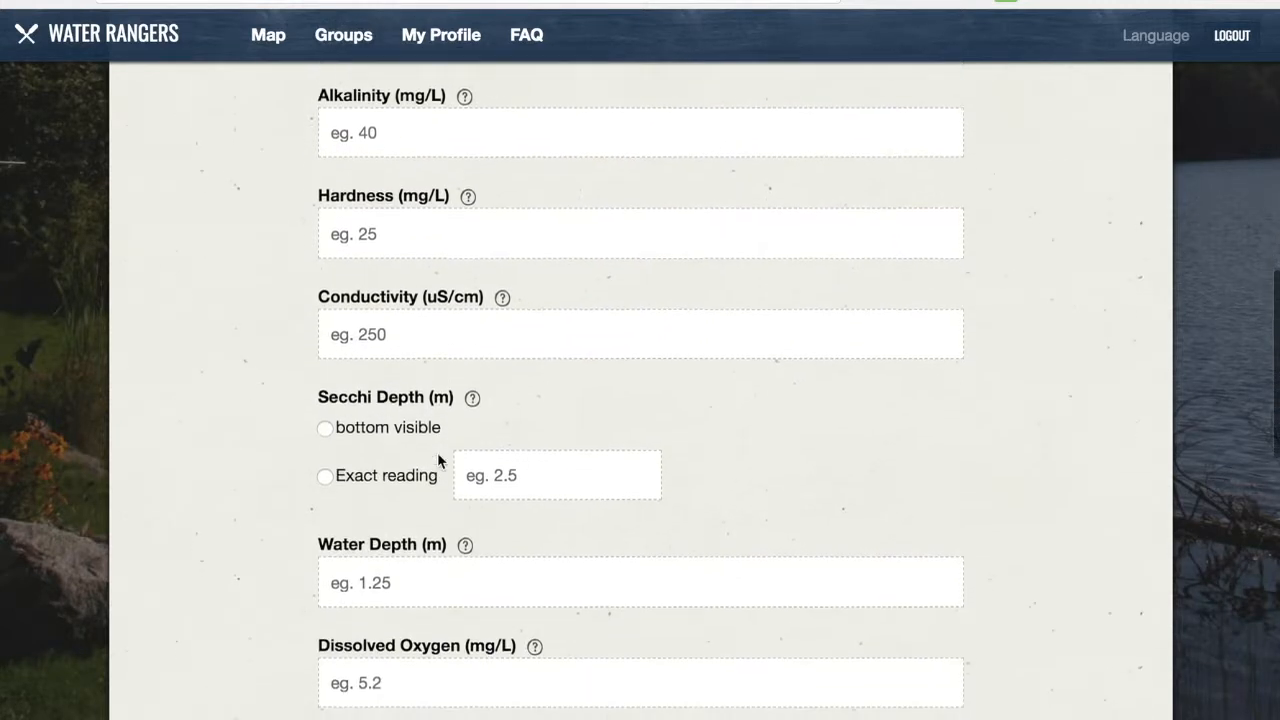
pyautogui.click(473, 395)
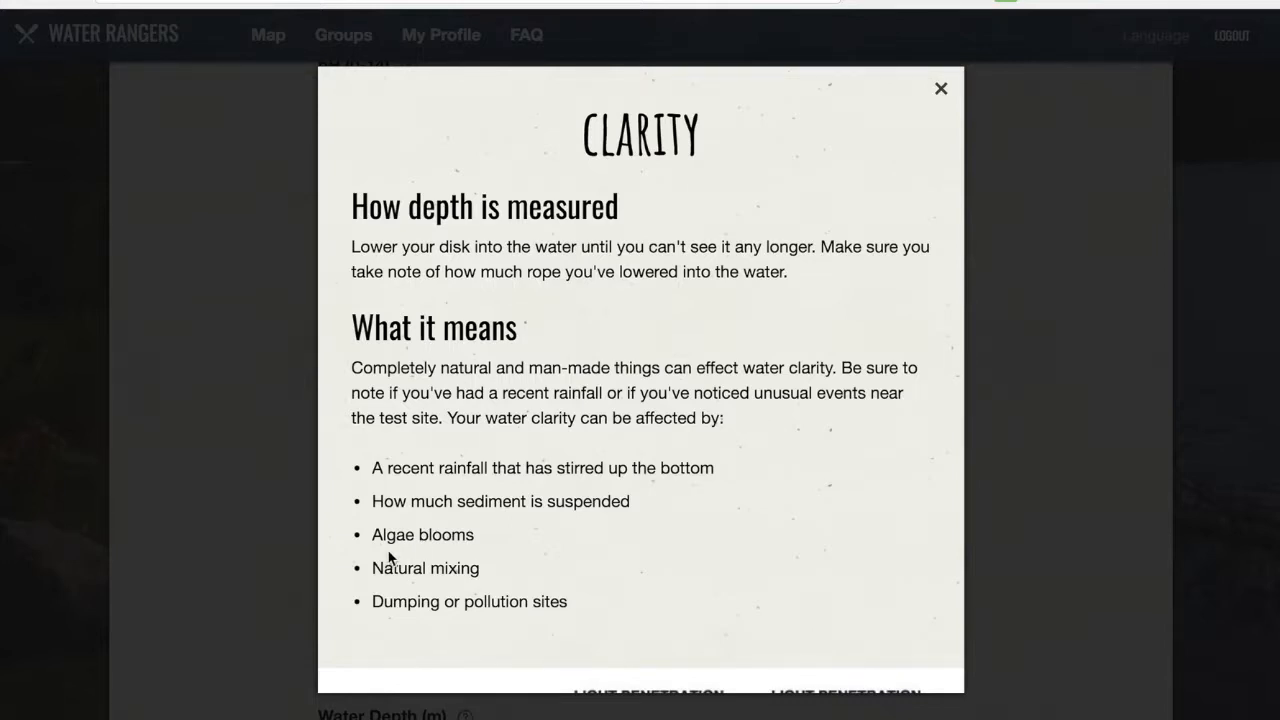
pyautogui.scroll(-5, 389, 556)
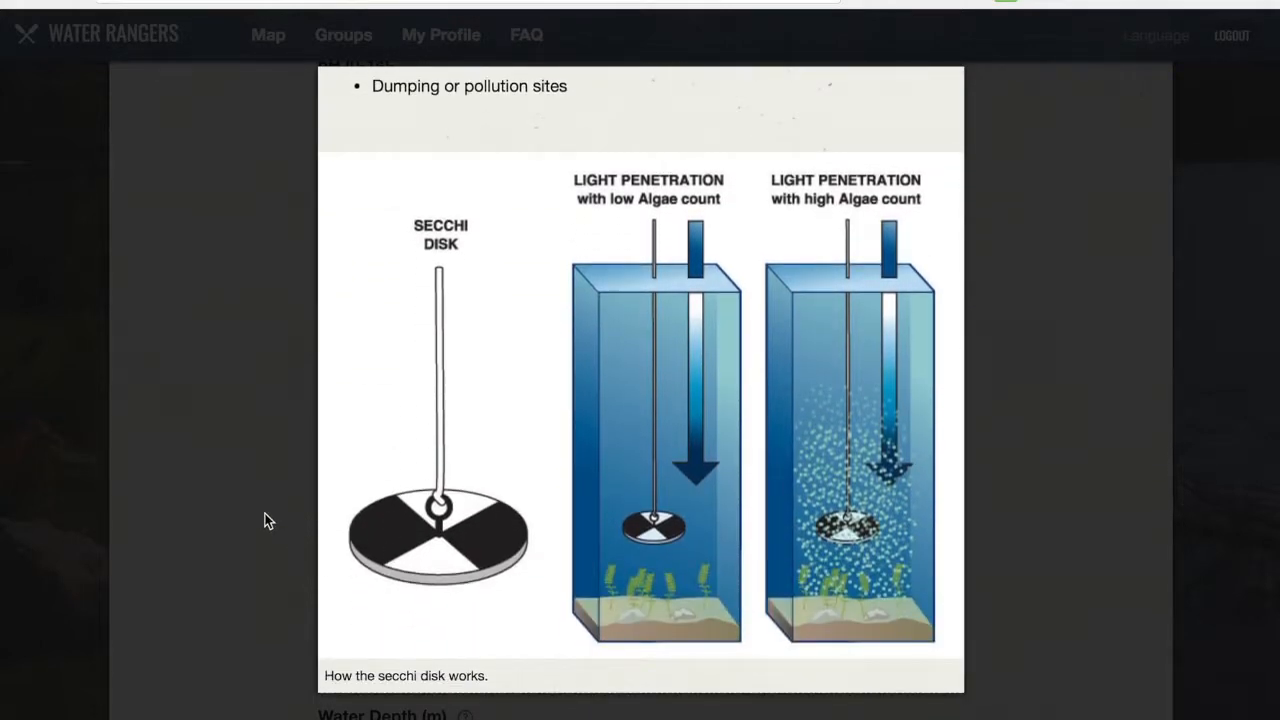
pyautogui.click(237, 508)
# Check the Ice Watch options, collapse that section and add an empty image entry to the observation.
pyautogui.scroll(-10, 230, 491)
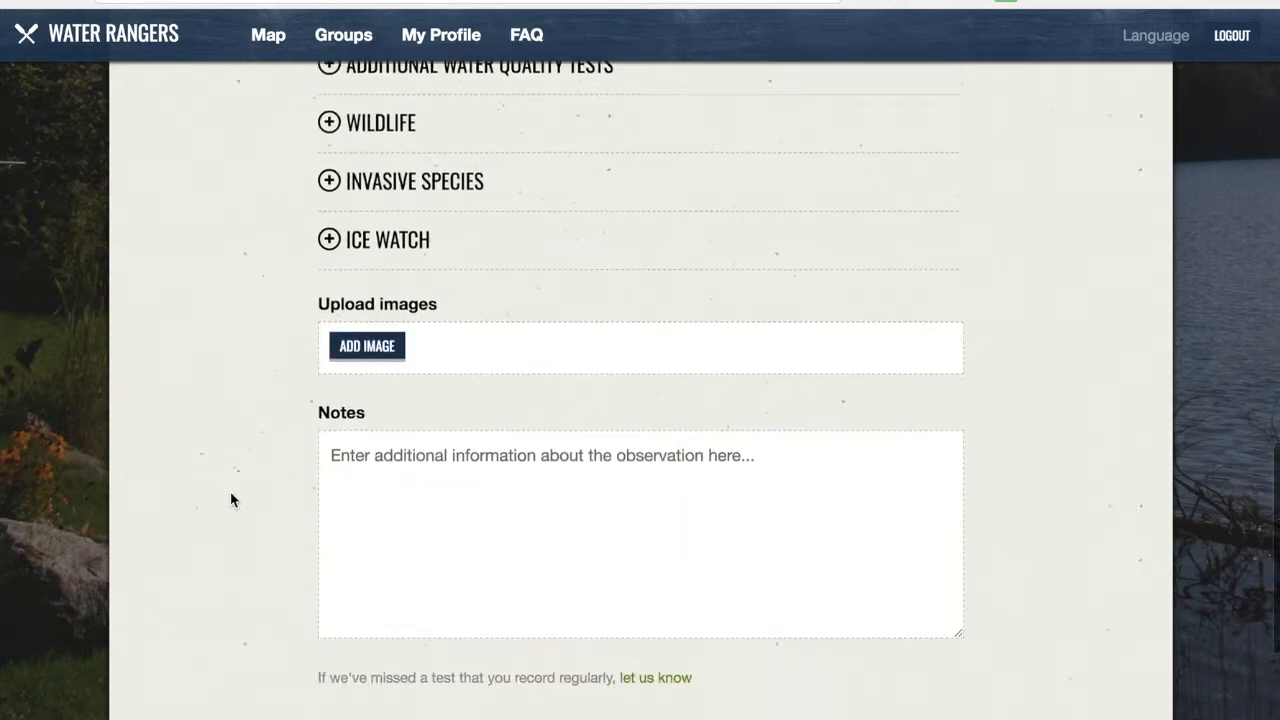
pyautogui.scroll(2, 335, 245)
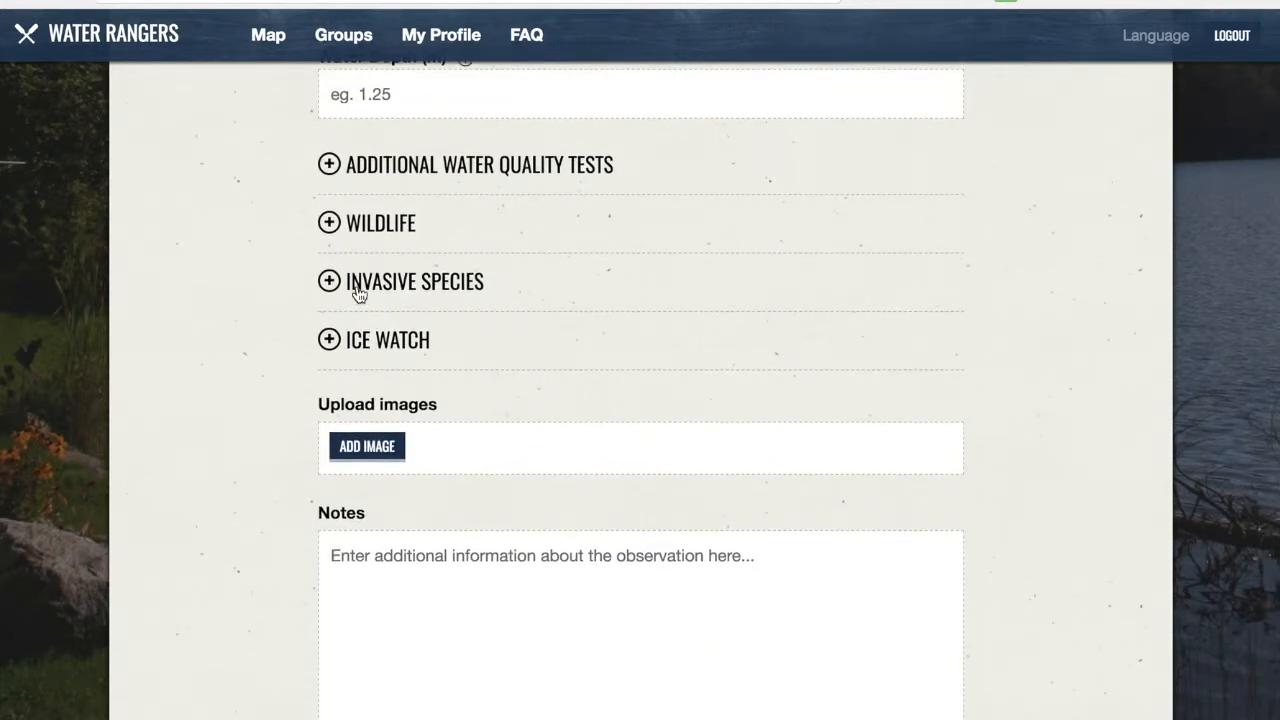
pyautogui.click(358, 343)
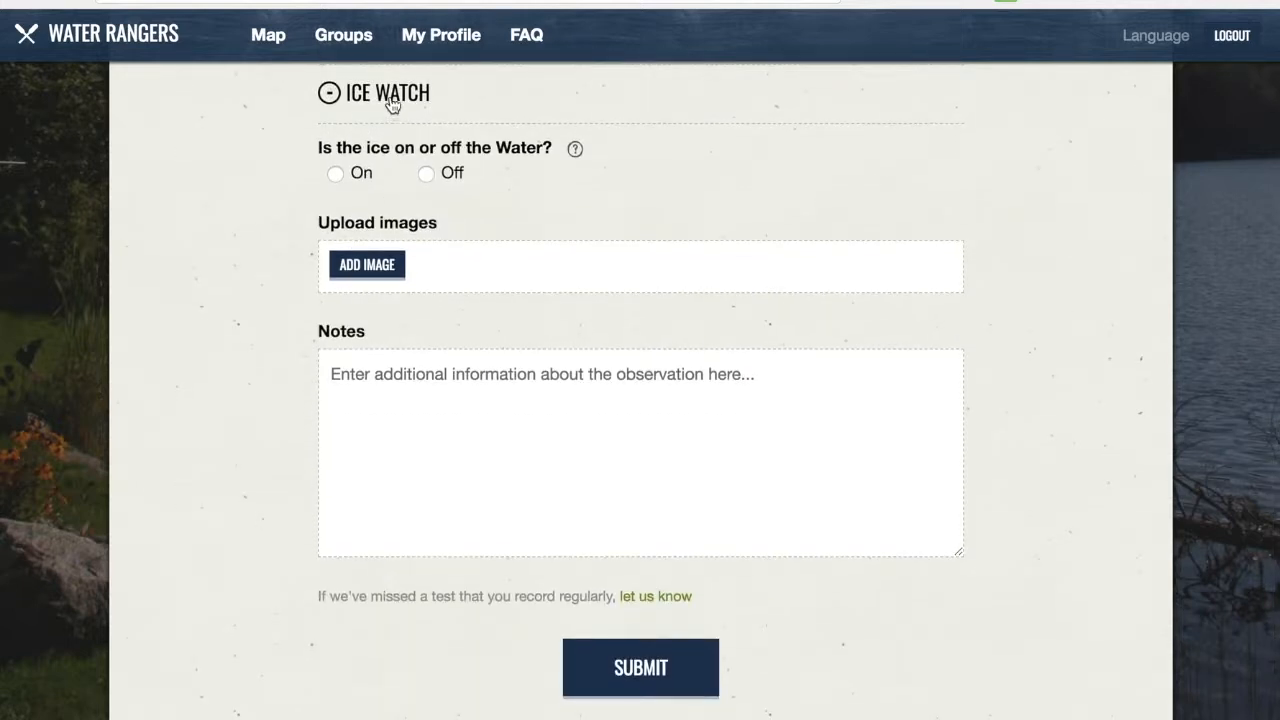
pyautogui.click(392, 100)
pyautogui.click(366, 204)
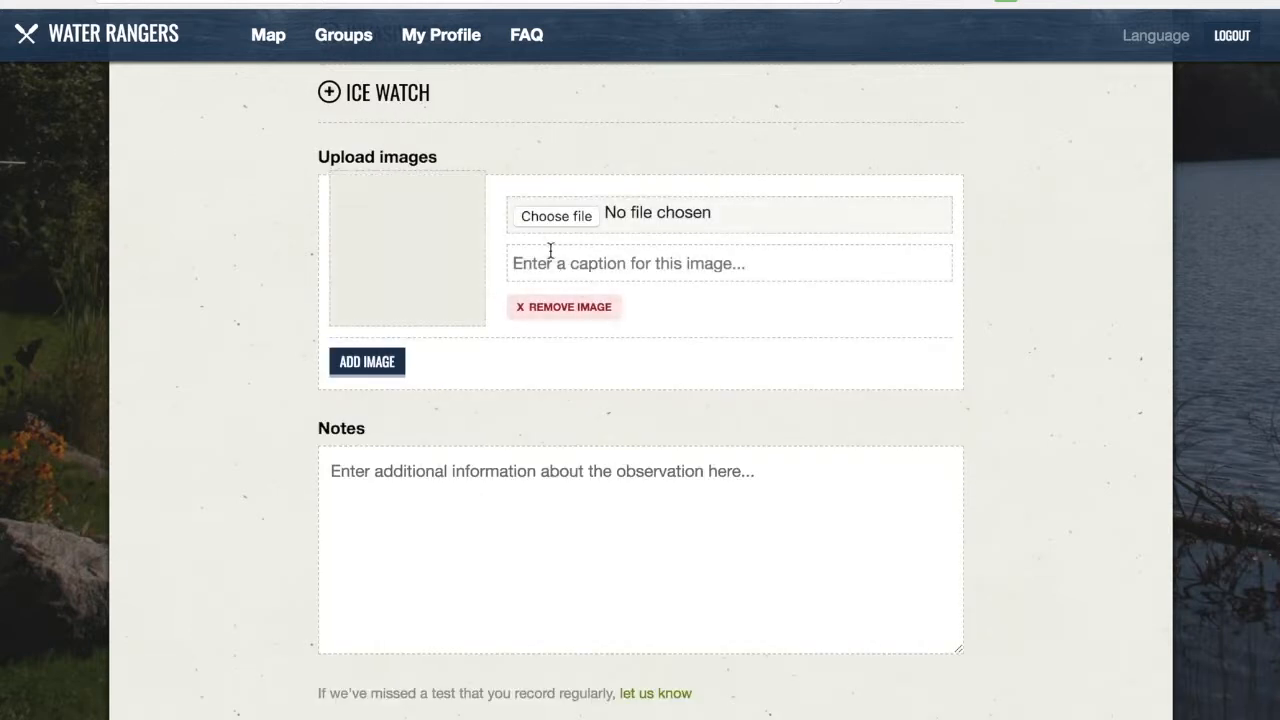
pyautogui.scroll(-2, 374, 506)
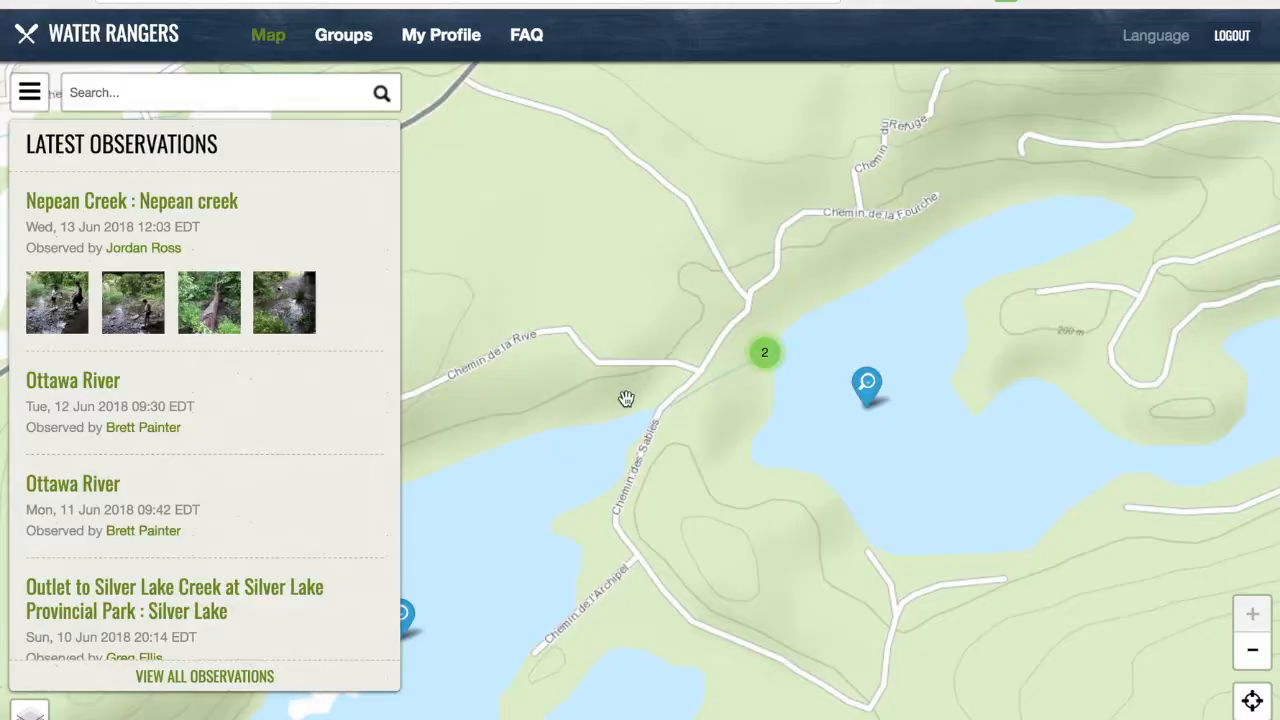
# Start an issue report for Lac McGlashan's deepest point from the map and view the issue categories.
pyautogui.click(866, 386)
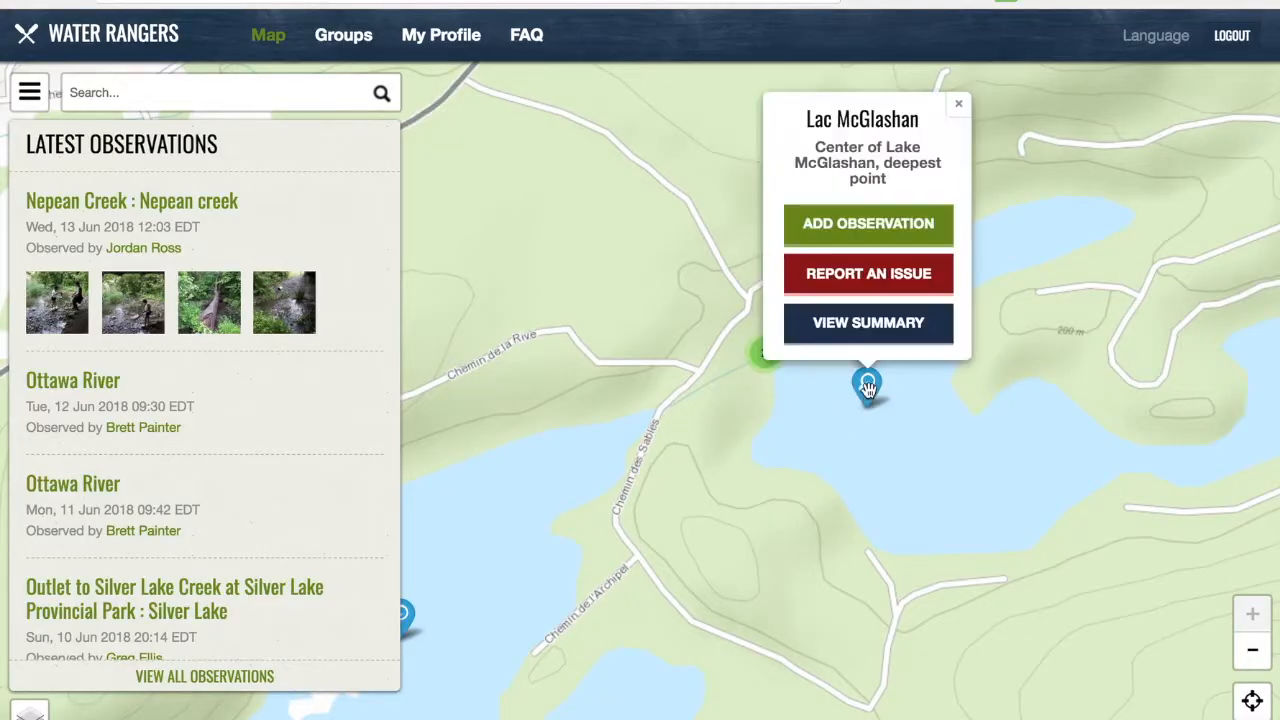
pyautogui.click(870, 283)
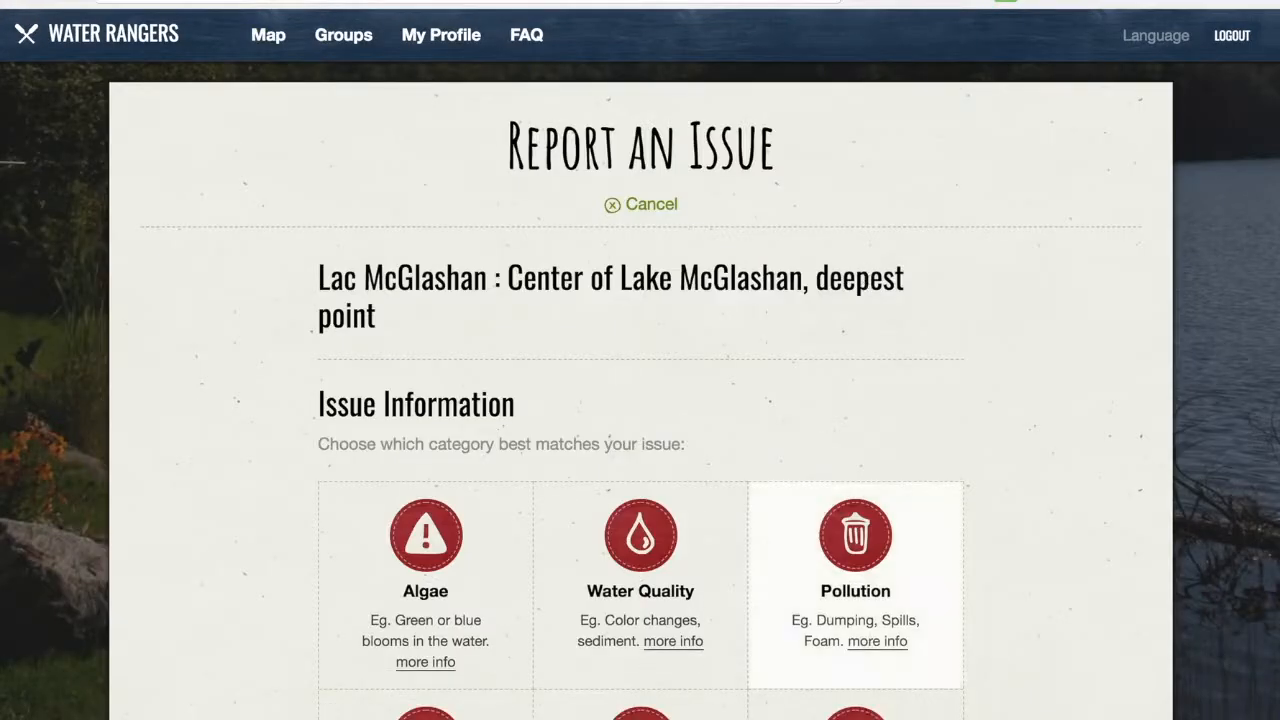
pyautogui.scroll(-3, 768, 678)
pyautogui.scroll(-1, 771, 679)
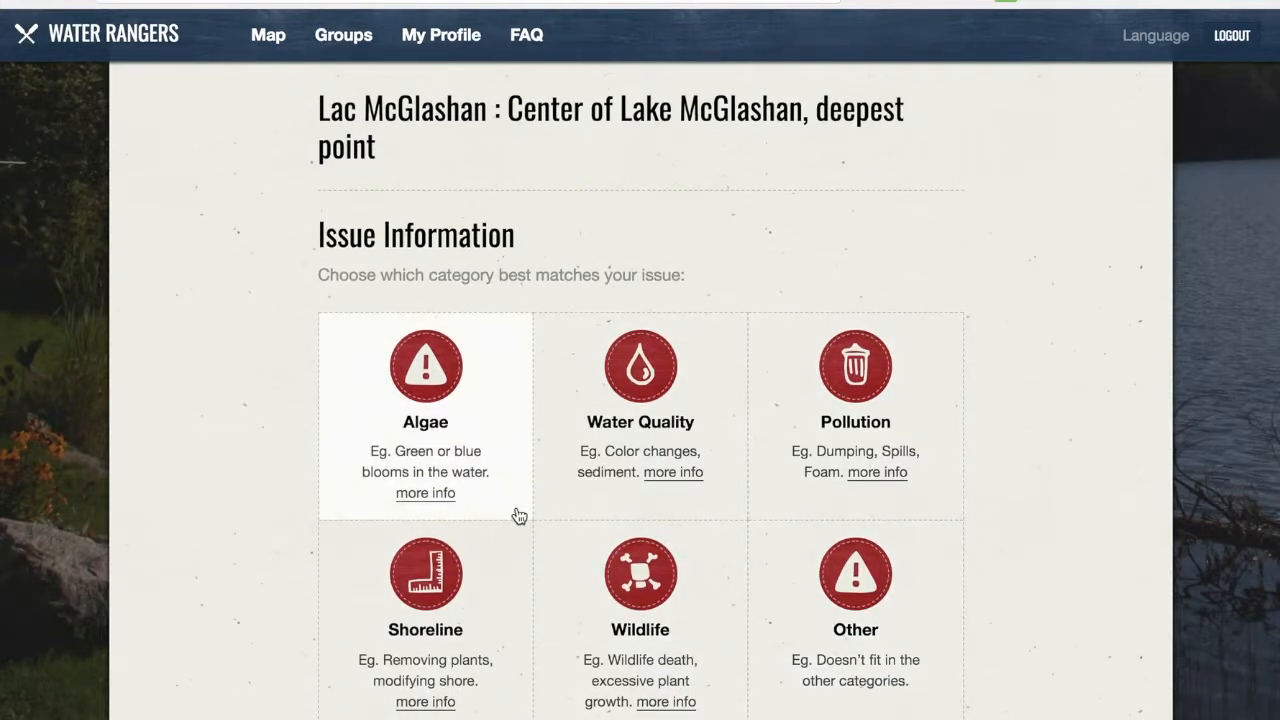
# Read the additional information on the Algae category through to the pollen and algae comparison photos, and close it.
pyautogui.click(436, 495)
pyautogui.scroll(-10, 564, 487)
pyautogui.scroll(-3, 564, 487)
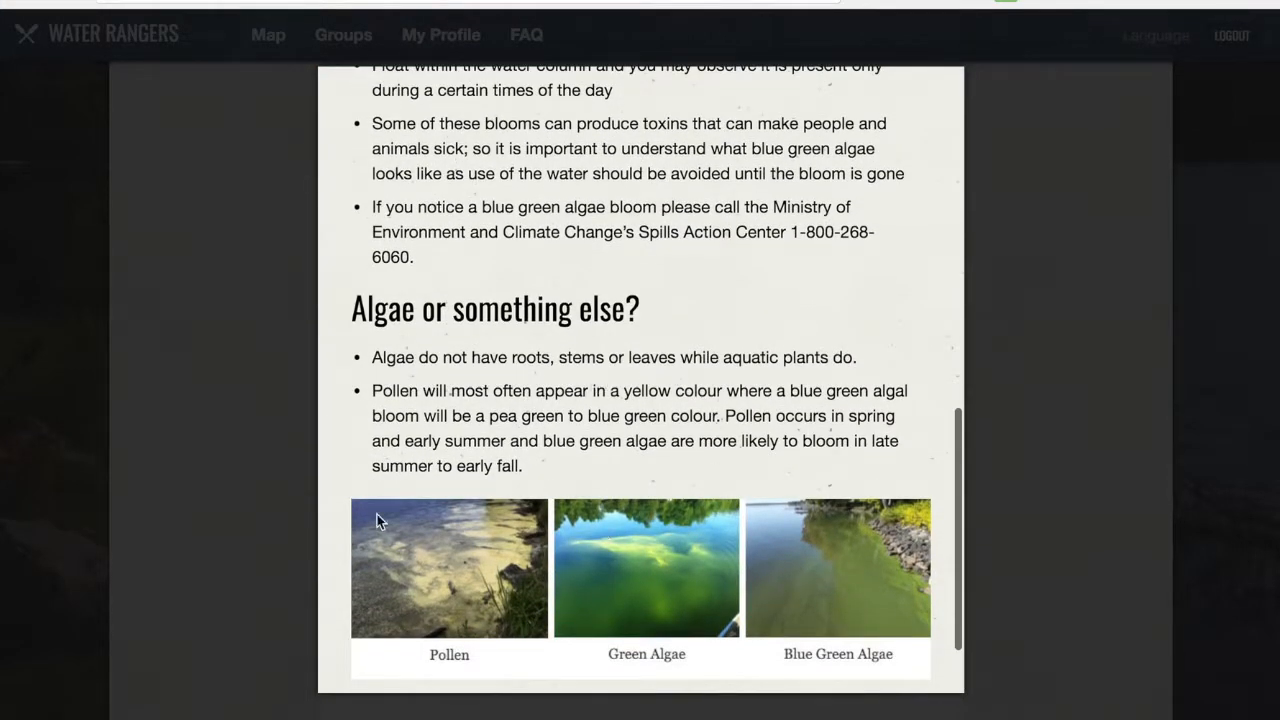
pyautogui.scroll(-1, 556, 460)
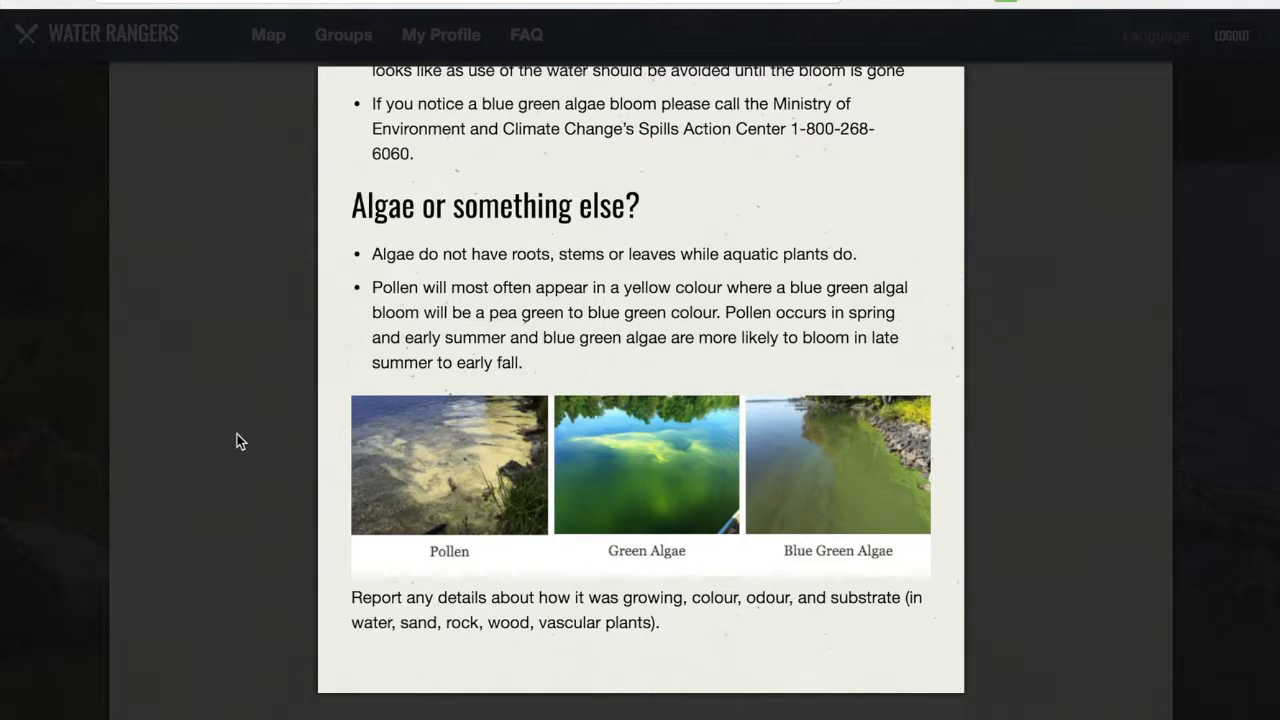
pyautogui.click(226, 367)
# Go over the issue report's description, weather and image fields, and remove all preselected groups from its recipients.
pyautogui.scroll(-3, 250, 520)
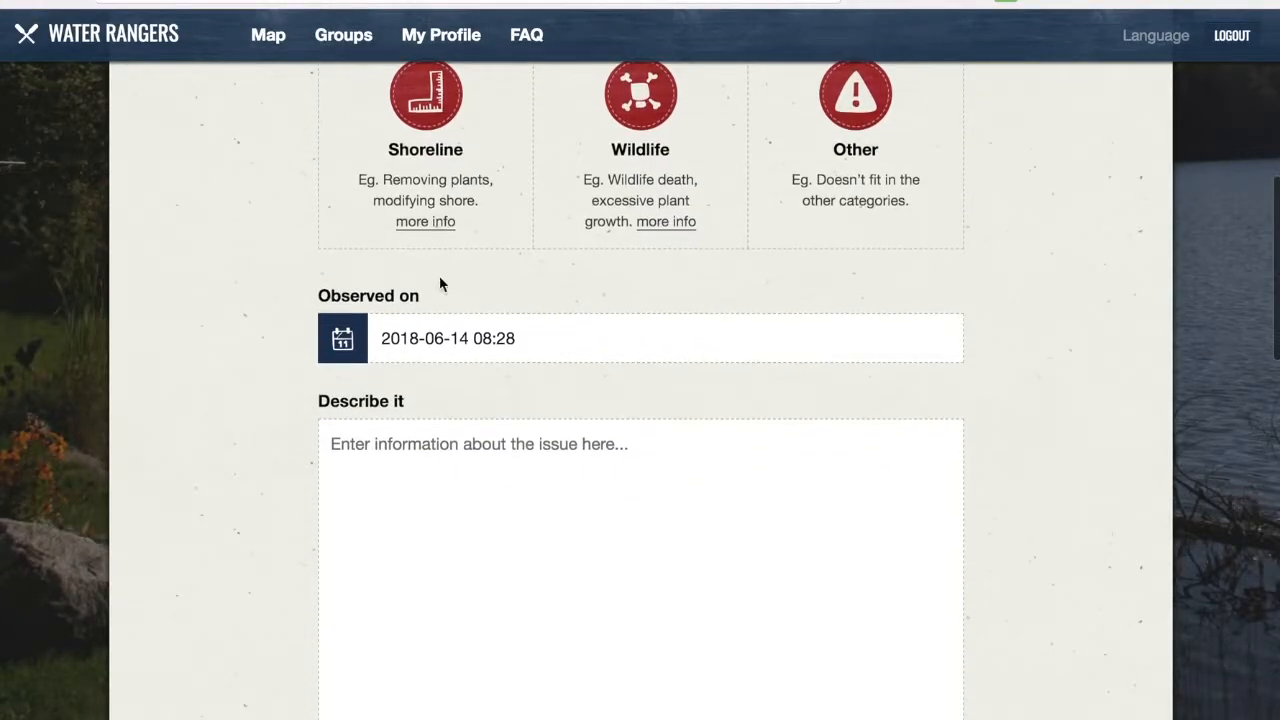
pyautogui.scroll(-5, 387, 514)
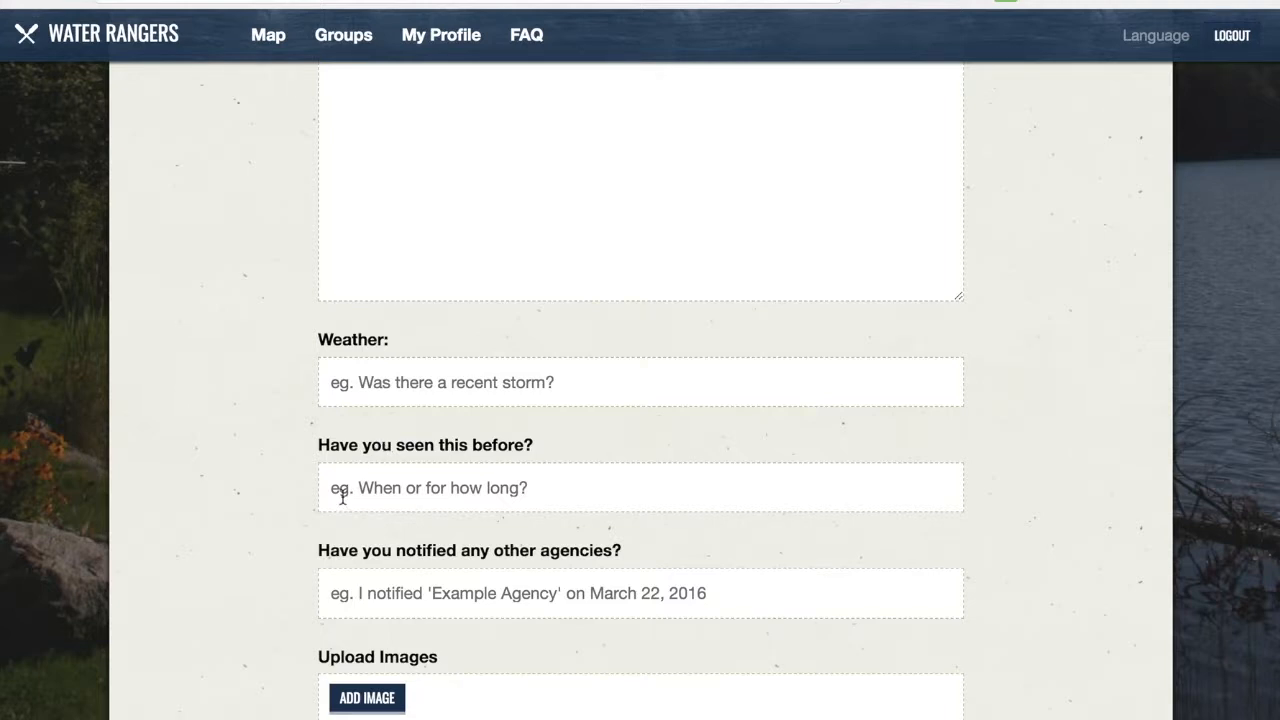
pyautogui.scroll(-5, 342, 497)
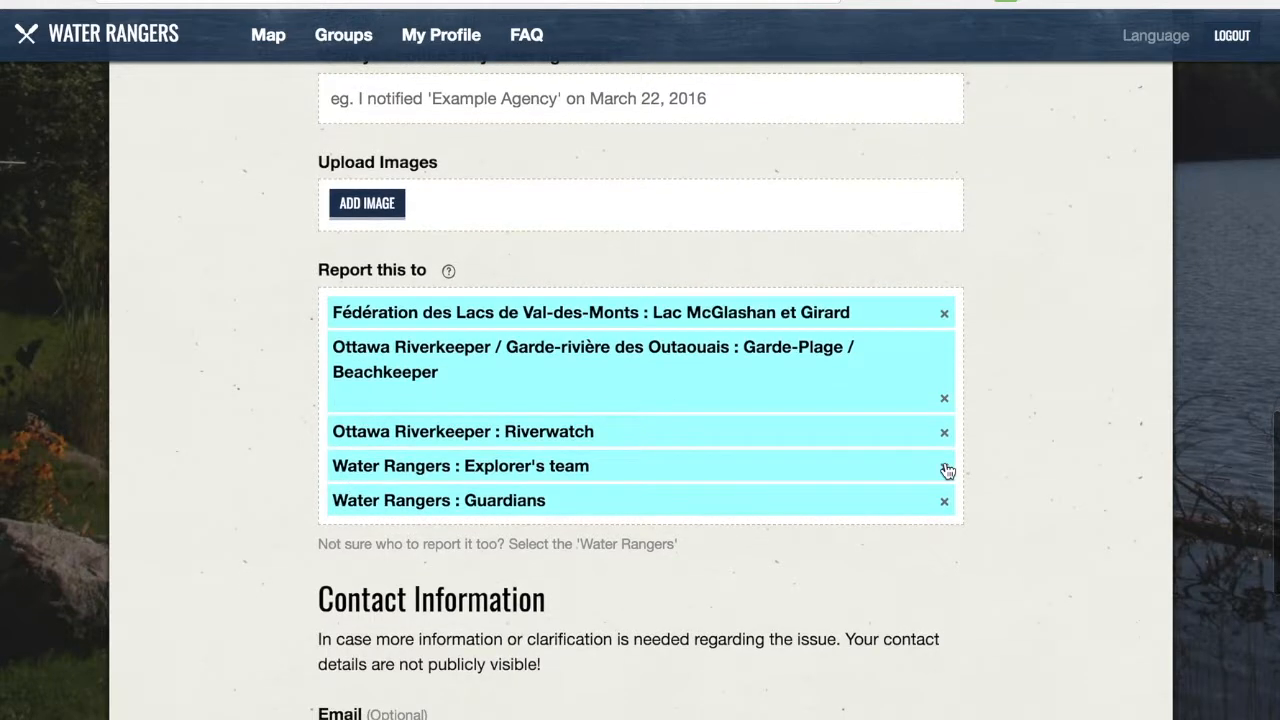
pyautogui.click(944, 398)
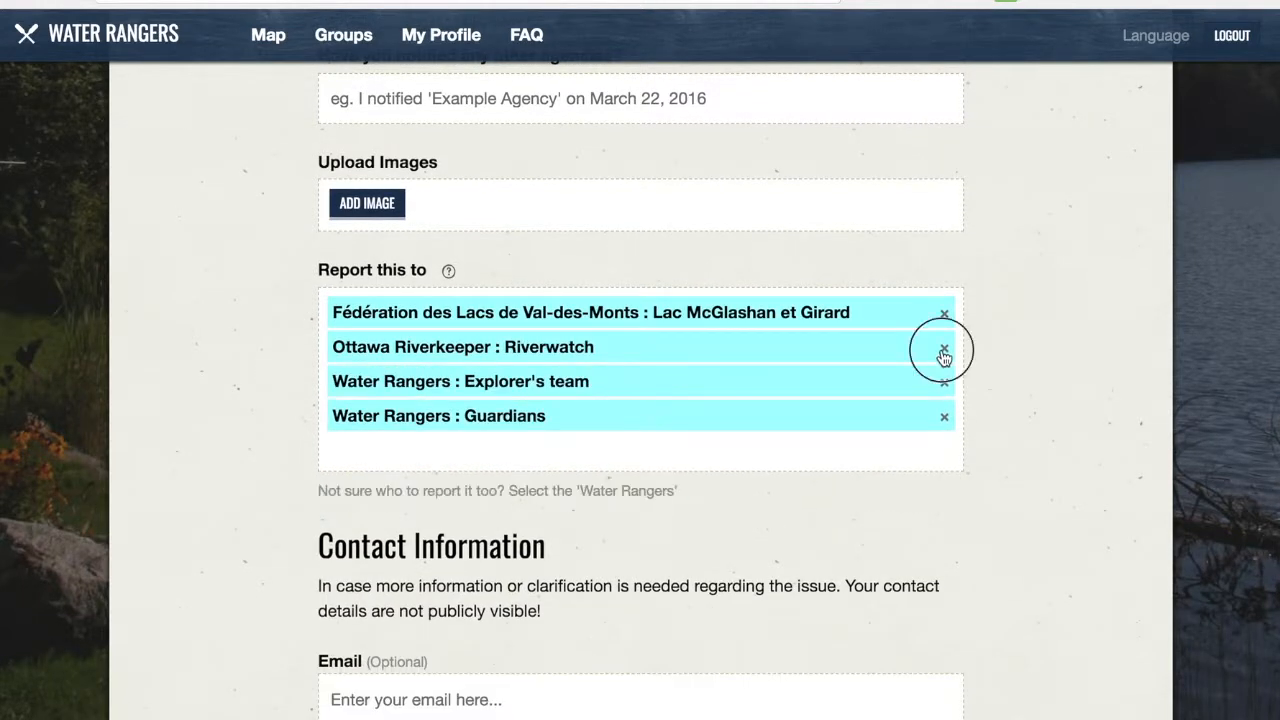
pyautogui.click(943, 350)
pyautogui.click(943, 349)
pyautogui.click(943, 347)
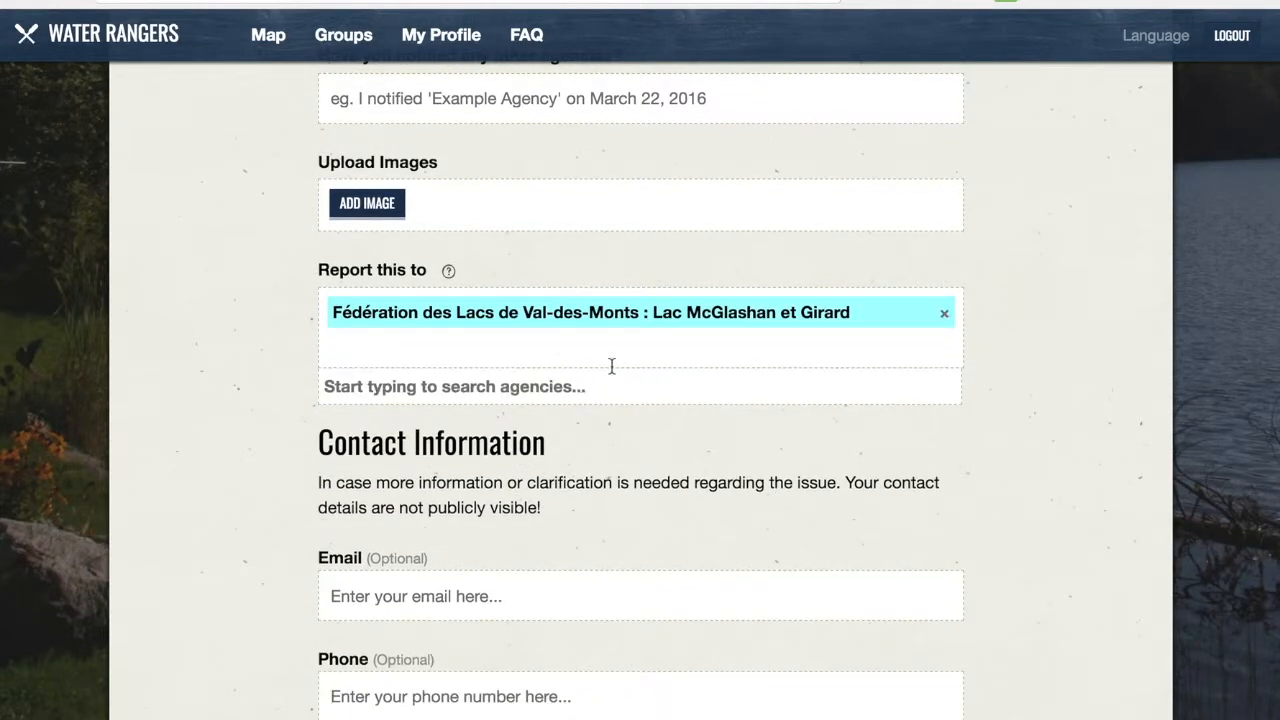
pyautogui.click(946, 316)
# Search the report's recipient agencies for "Mobile" and dismiss the suggestions without choosing one.
pyautogui.click(641, 315)
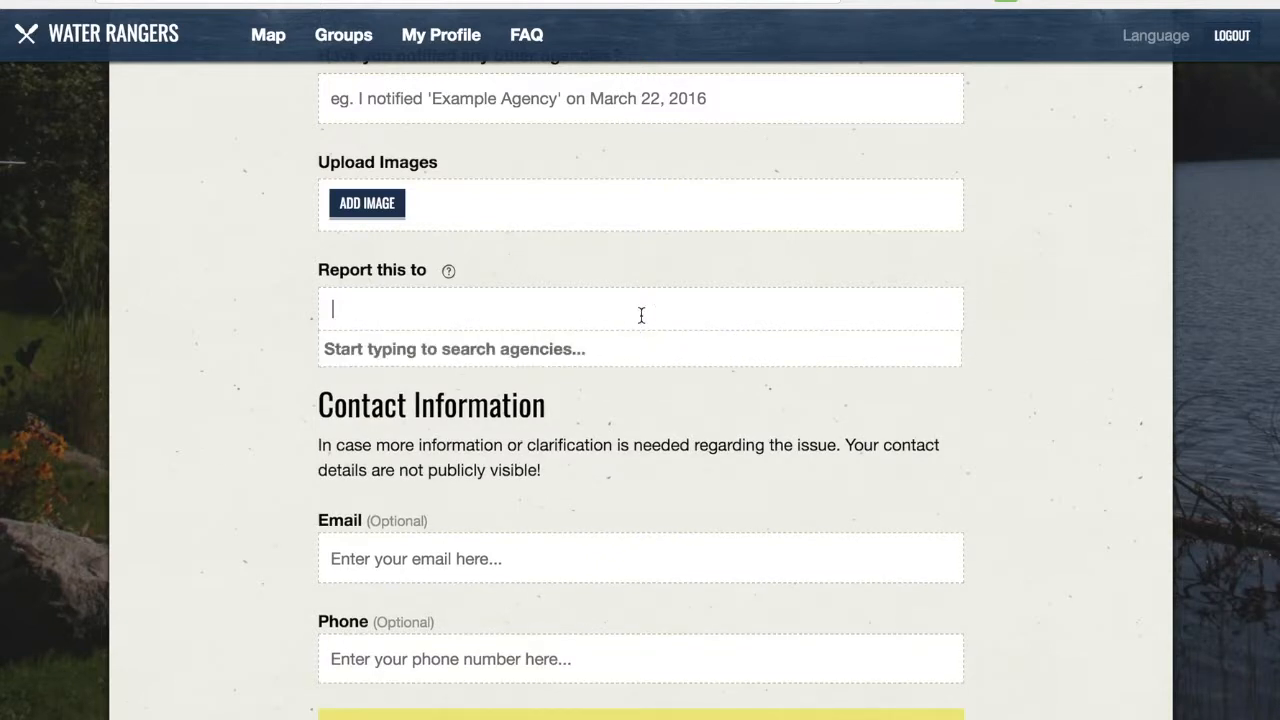
pyautogui.write('Mobile')
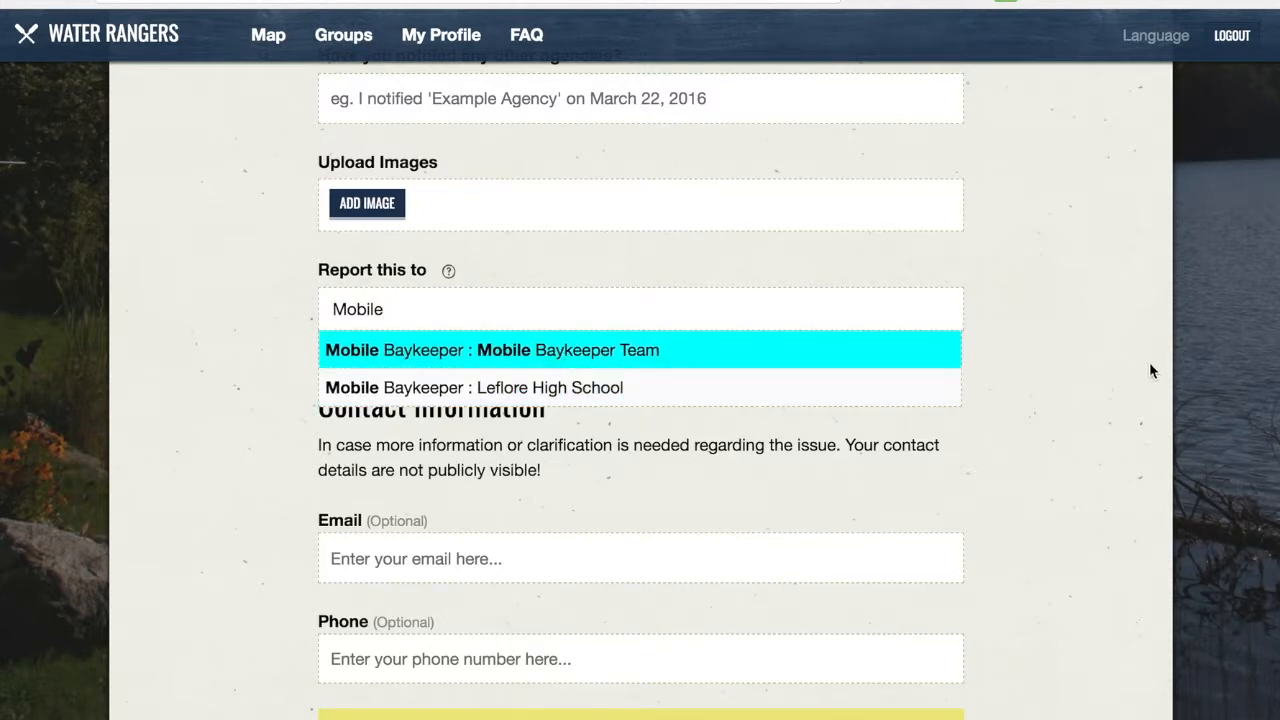
pyautogui.click(1074, 367)
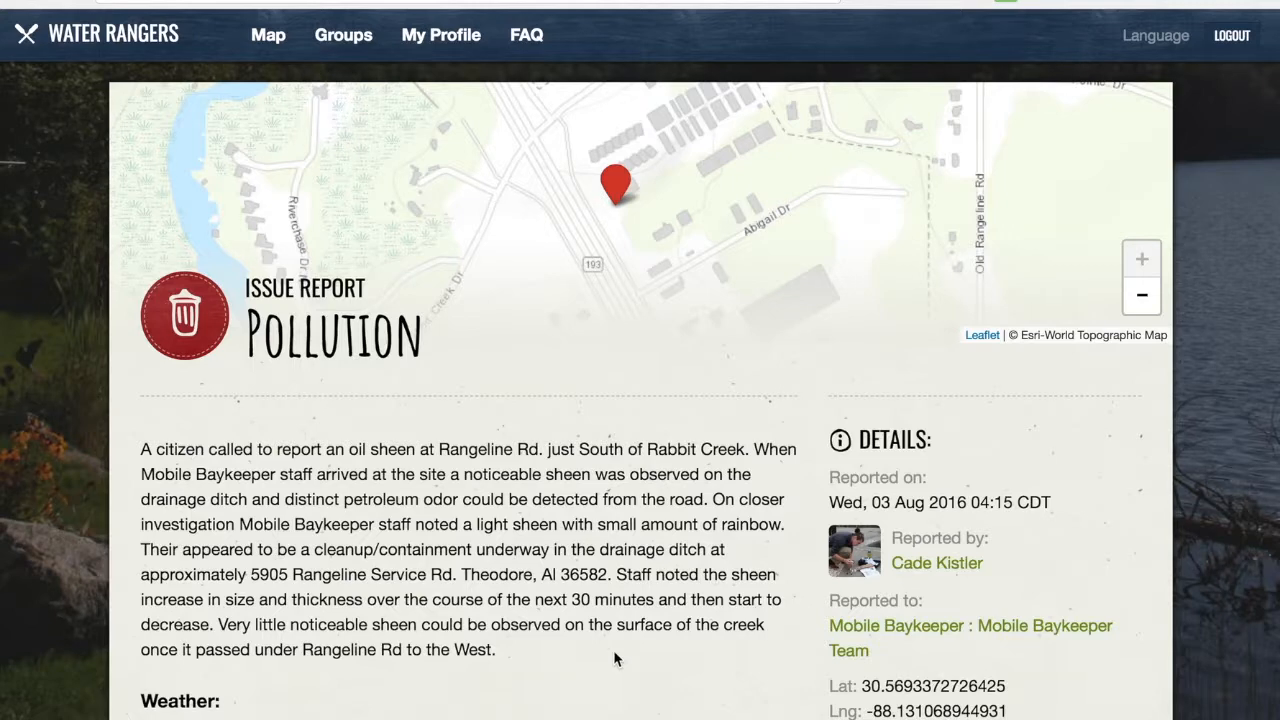
# Examine the Rabbit Creek pollution report's details, photos, issue history and update form, and return to the map.
pyautogui.scroll(-3, 615, 657)
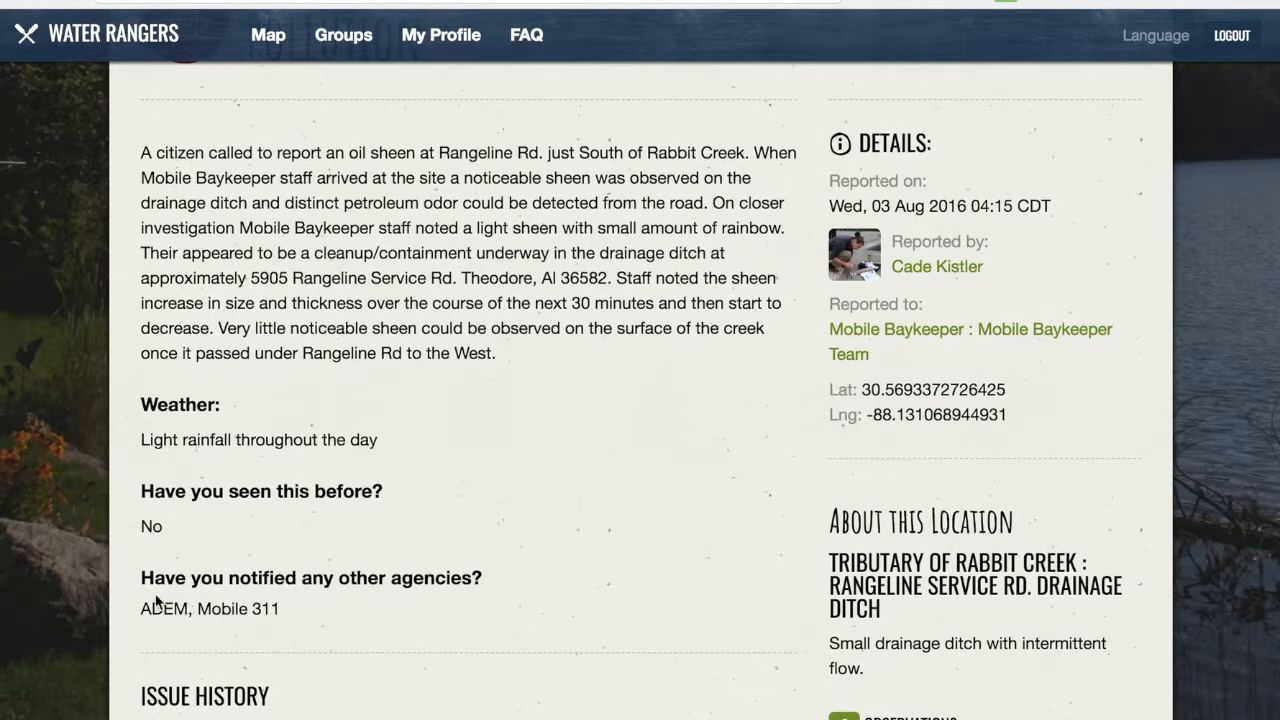
pyautogui.scroll(-4, 299, 611)
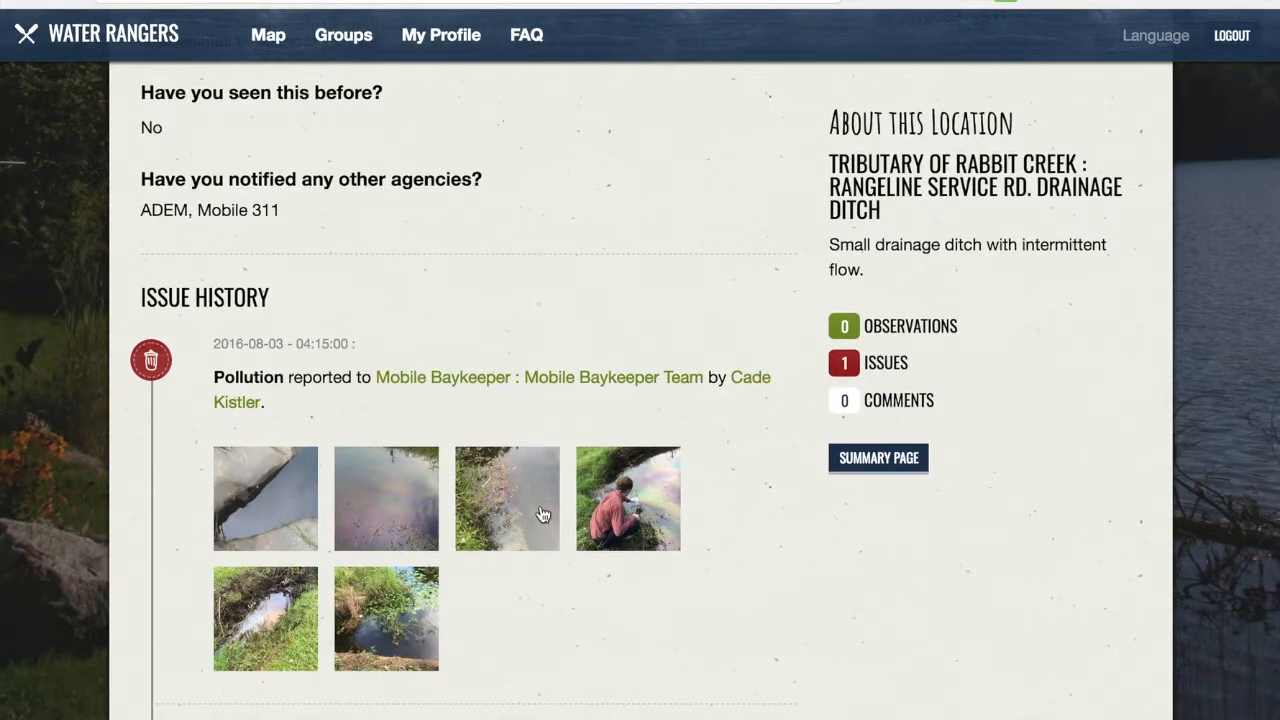
pyautogui.scroll(-4, 540, 514)
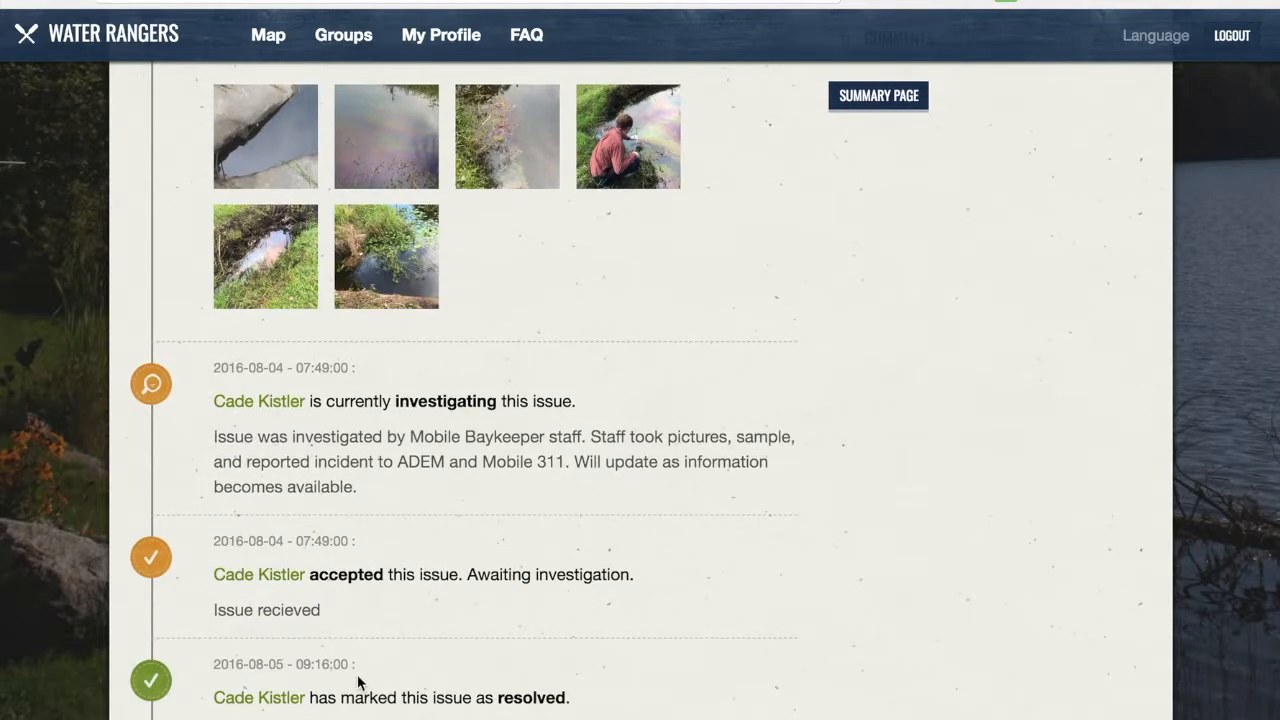
pyautogui.scroll(-3, 358, 682)
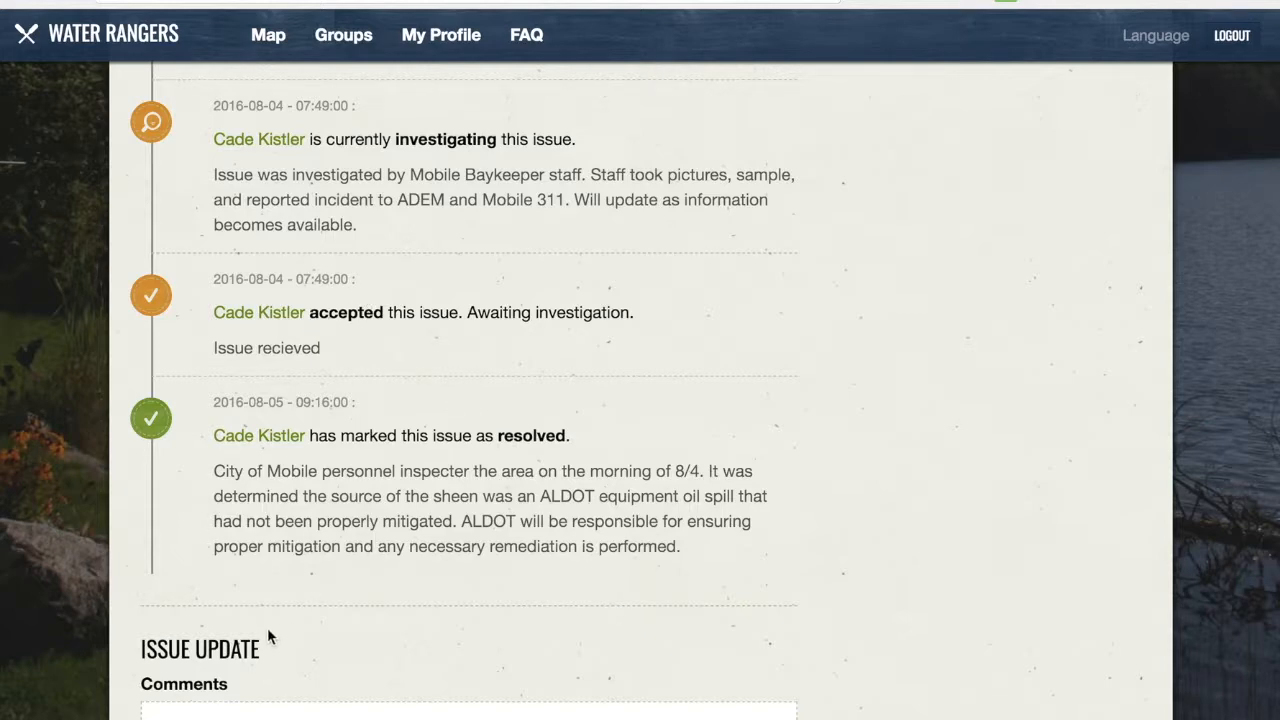
pyautogui.scroll(-3, 267, 630)
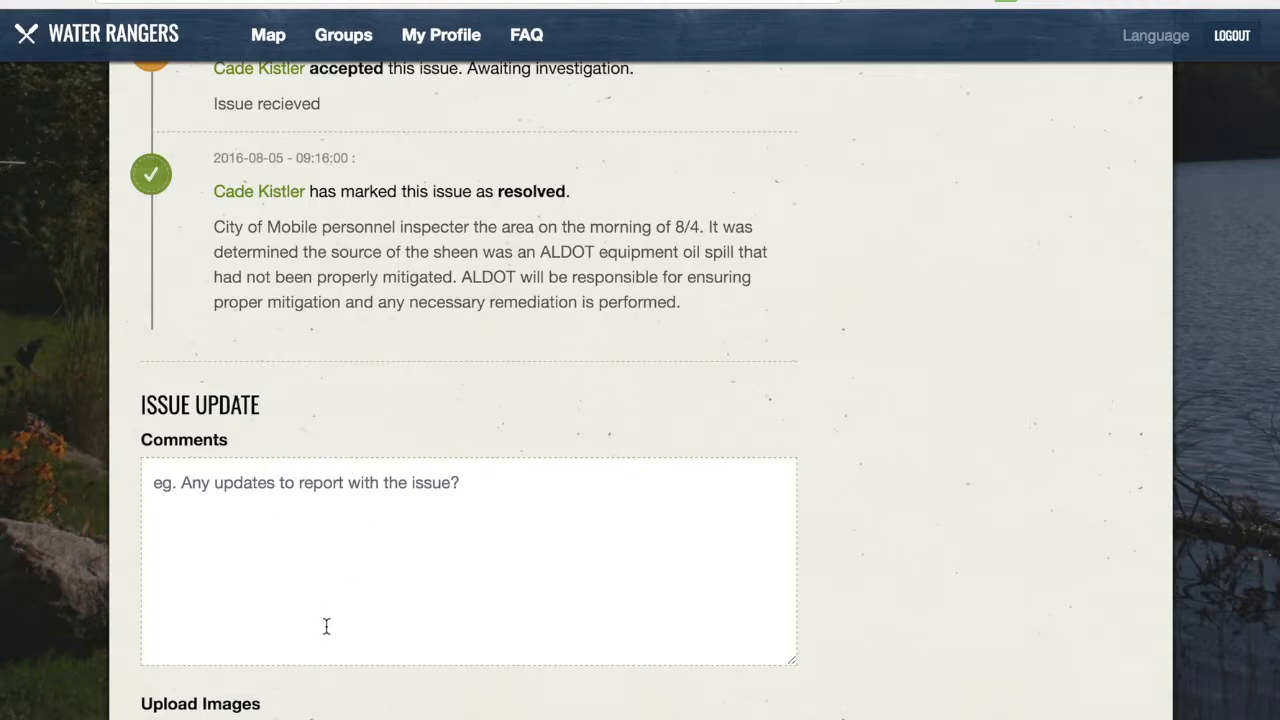
pyautogui.scroll(-2, 326, 626)
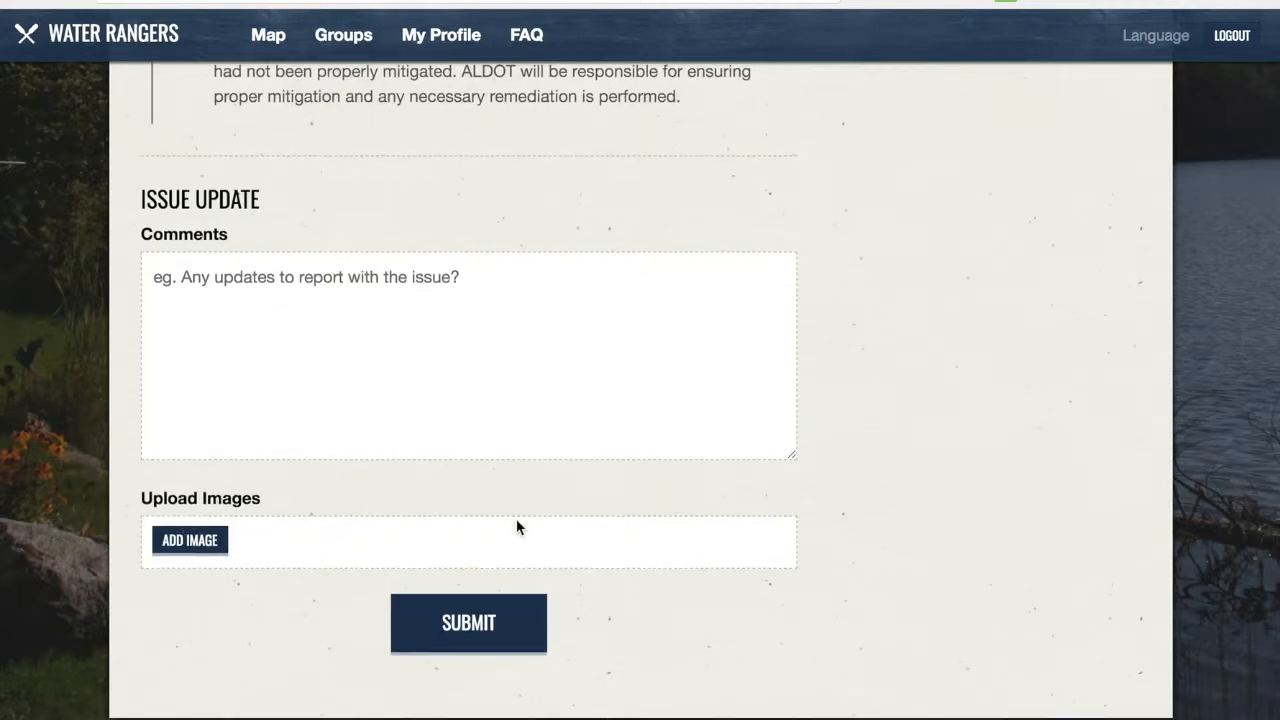
pyautogui.scroll(12, 516, 526)
pyautogui.scroll(5, 516, 527)
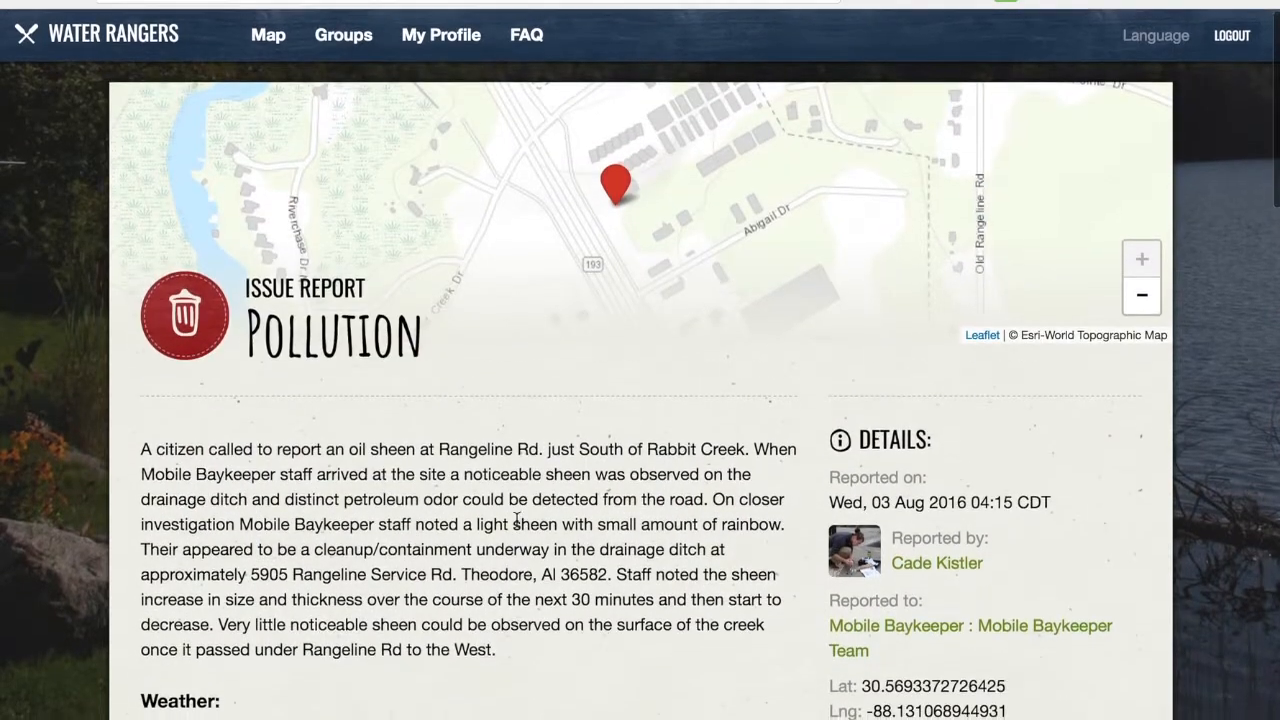
pyautogui.click(261, 40)
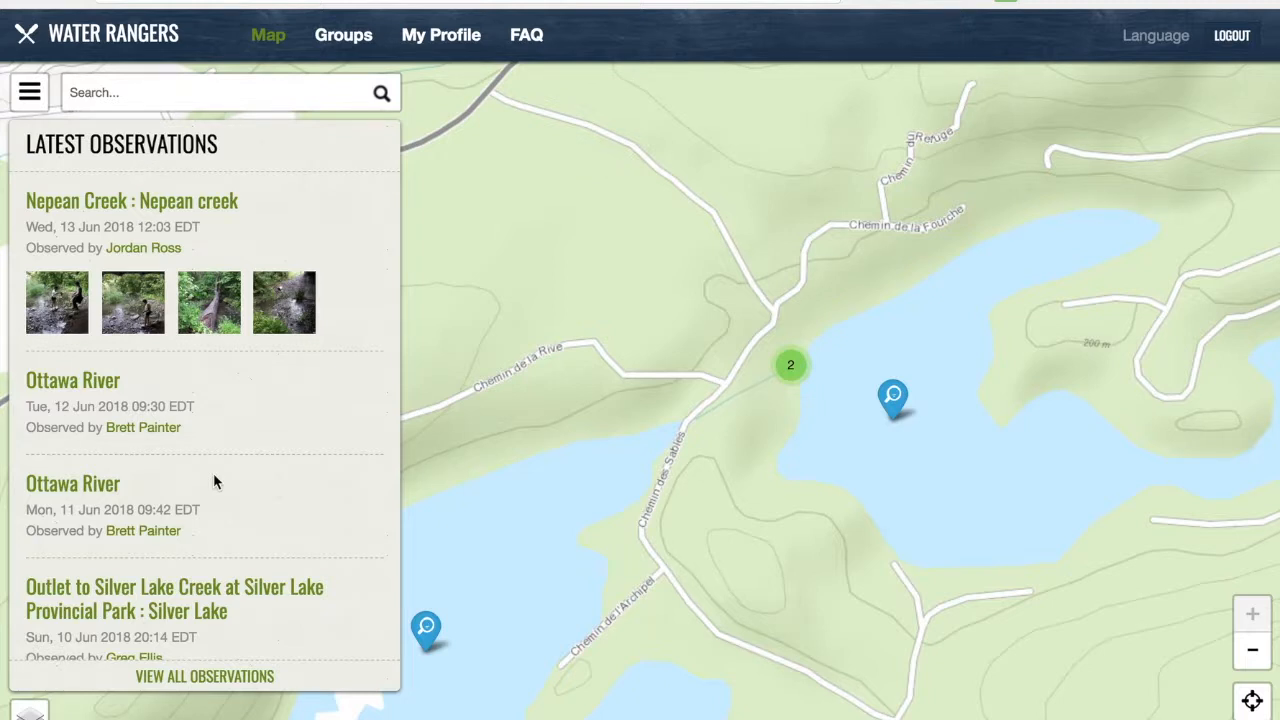
# Look through the FAQ's usage guidance, temperature guidelines and example links, and return to the map.
pyautogui.click(524, 40)
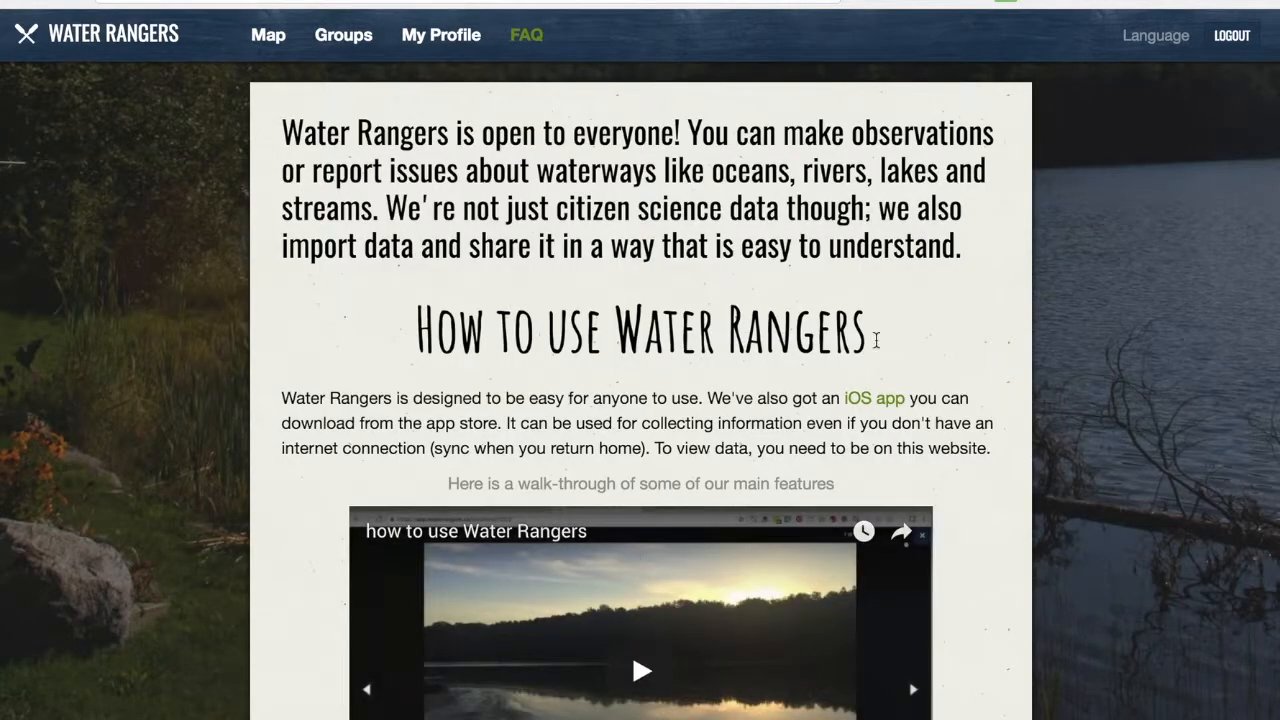
pyautogui.scroll(-12, 877, 450)
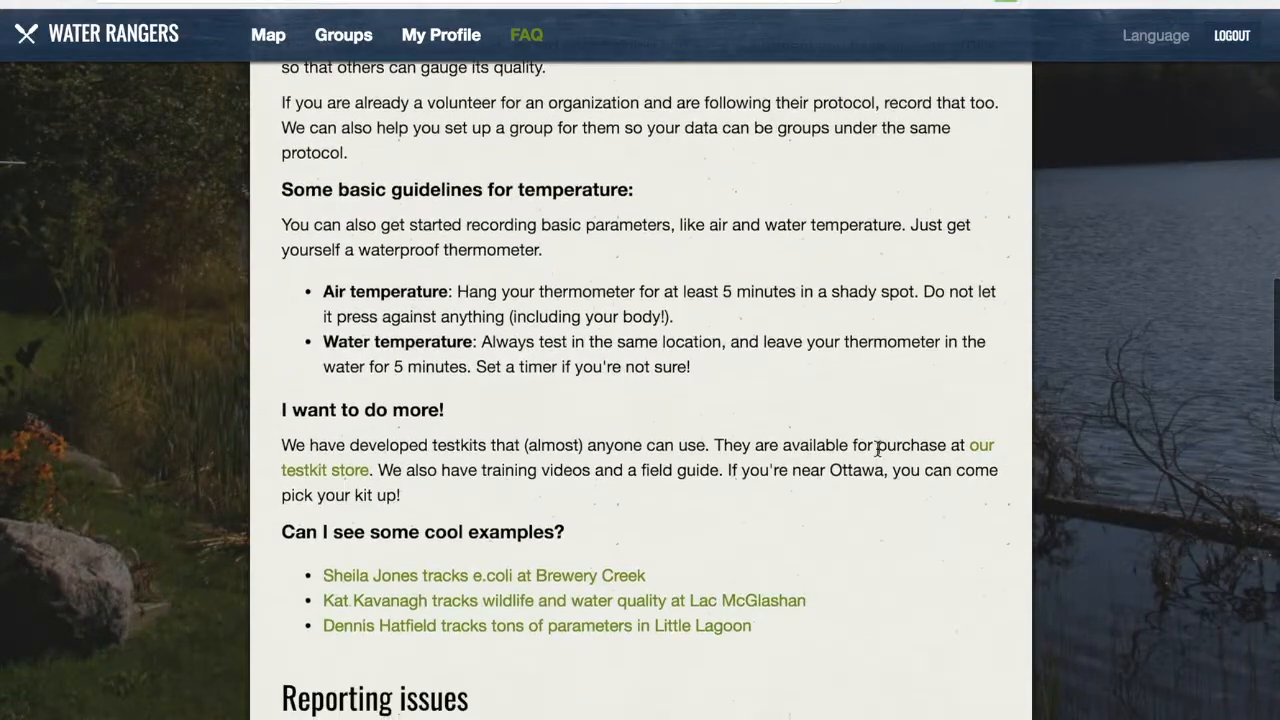
pyautogui.scroll(15, 877, 447)
pyautogui.click(269, 44)
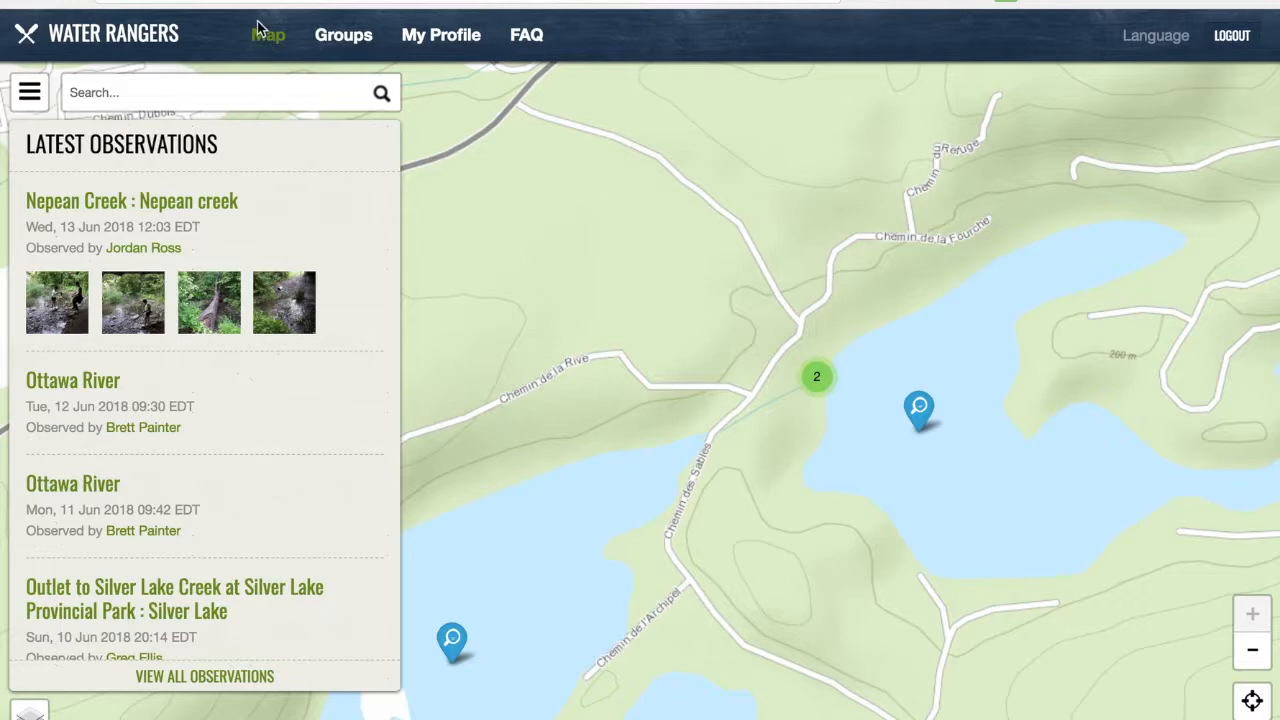
# Open the groups directory and go to page 5 of its listing.
pyautogui.click(340, 38)
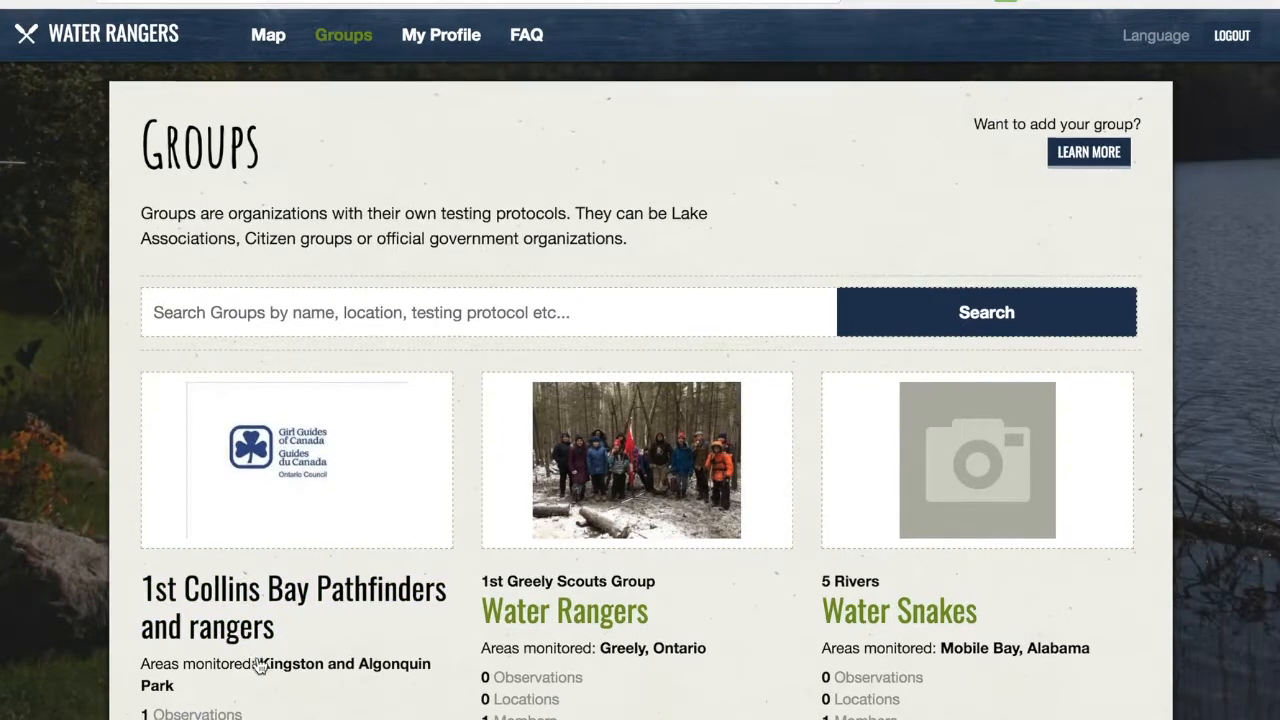
pyautogui.scroll(-3, 259, 666)
pyautogui.scroll(-10, 259, 666)
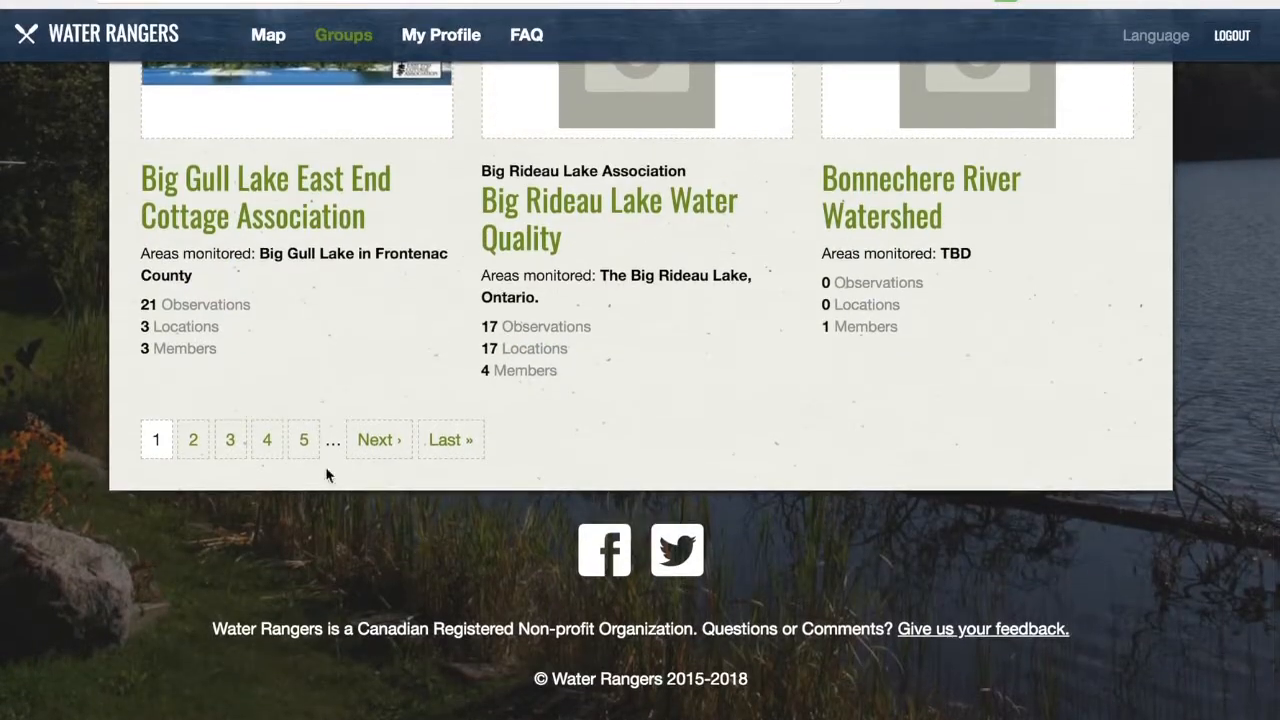
pyautogui.click(302, 440)
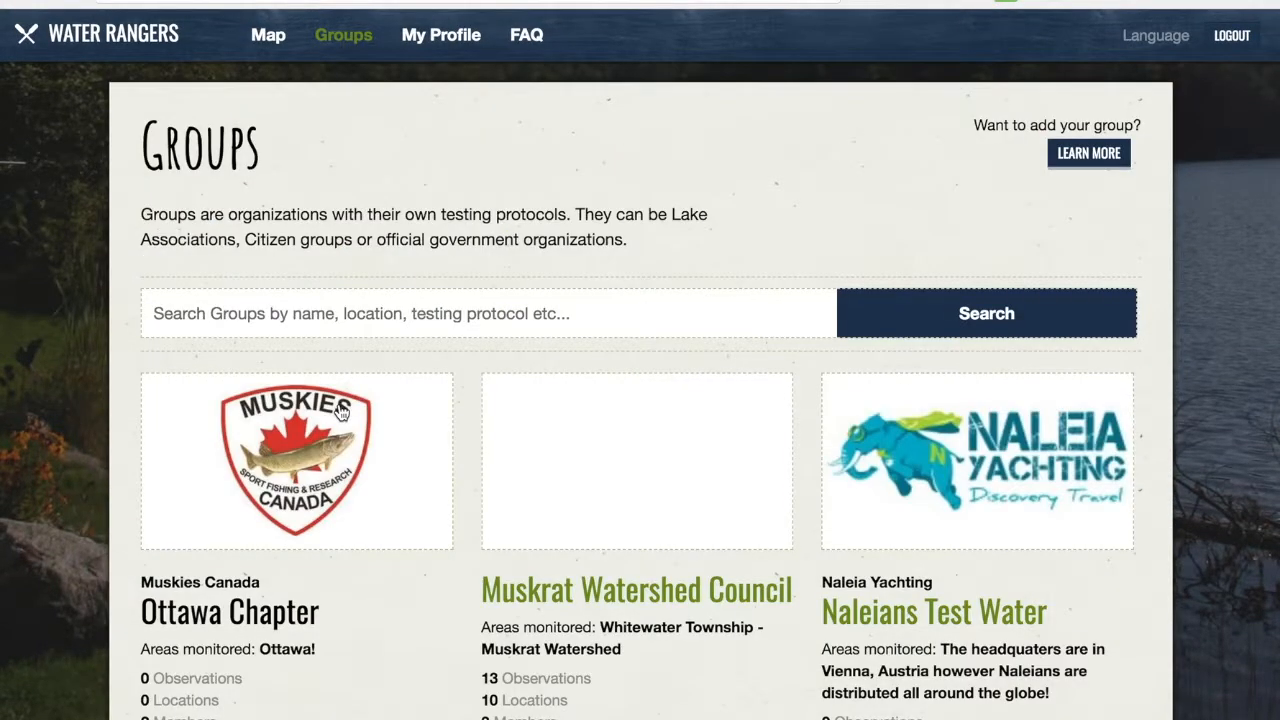
# Look through the groups on page 5 and locate Ottawa Riverkeeper's Riverwatch group.
pyautogui.scroll(-7, 340, 410)
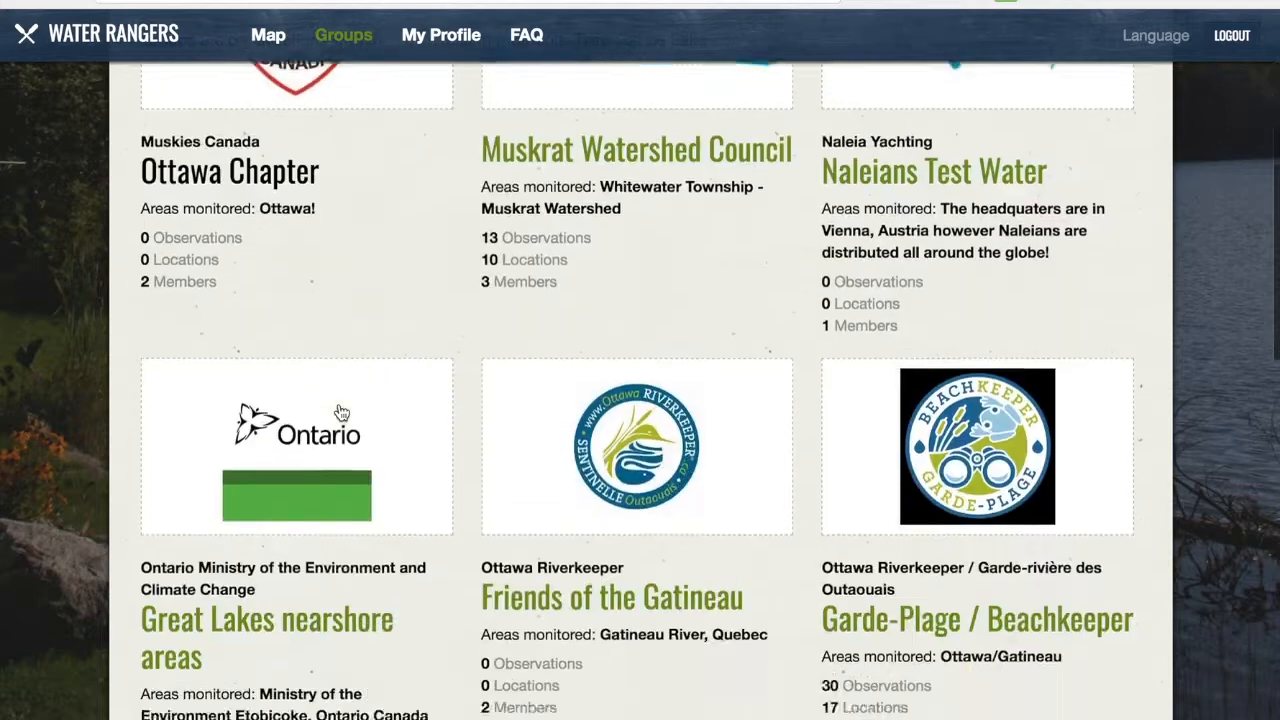
pyautogui.scroll(-1, 340, 410)
pyautogui.scroll(-2, 340, 410)
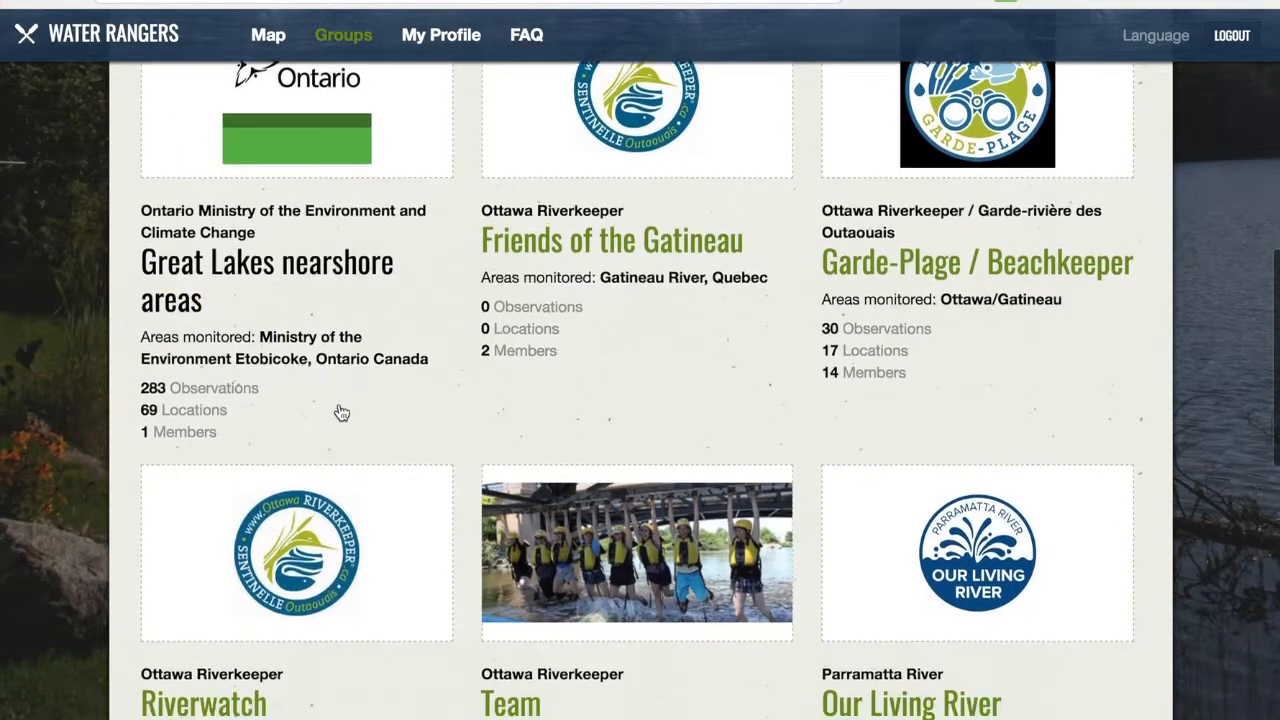
pyautogui.scroll(-5, 340, 410)
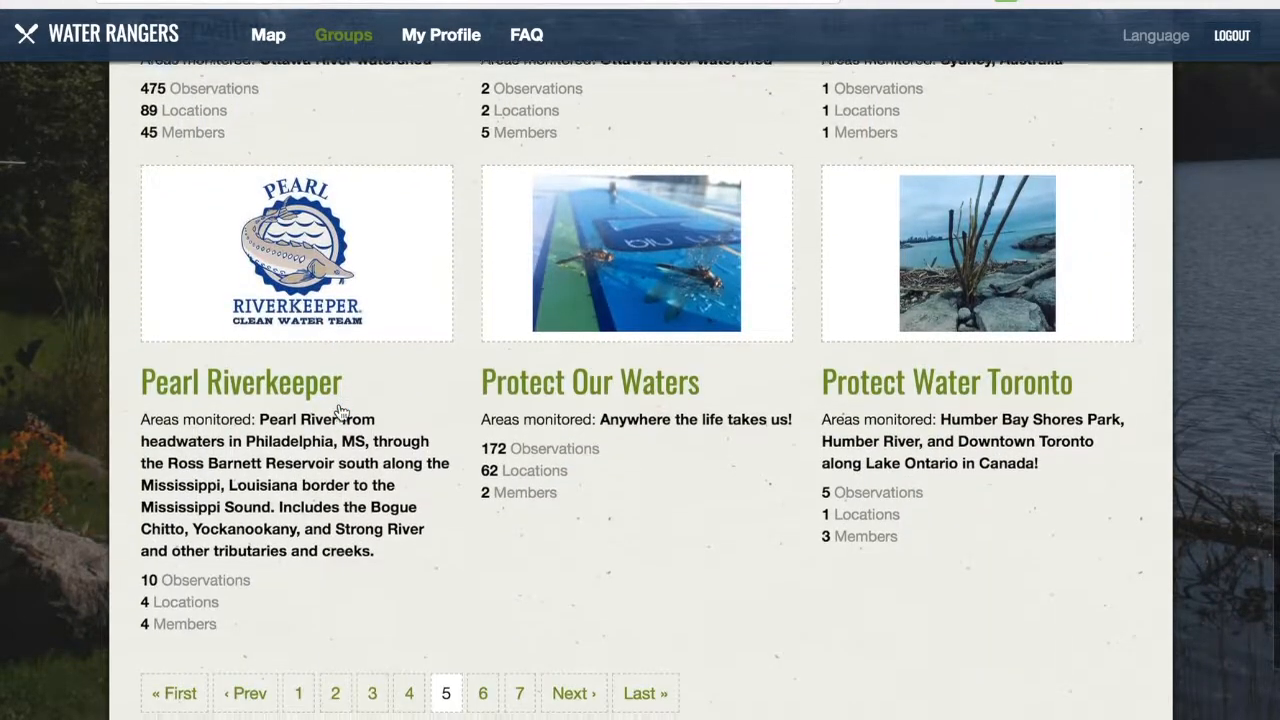
pyautogui.scroll(3, 340, 410)
pyautogui.scroll(1, 340, 413)
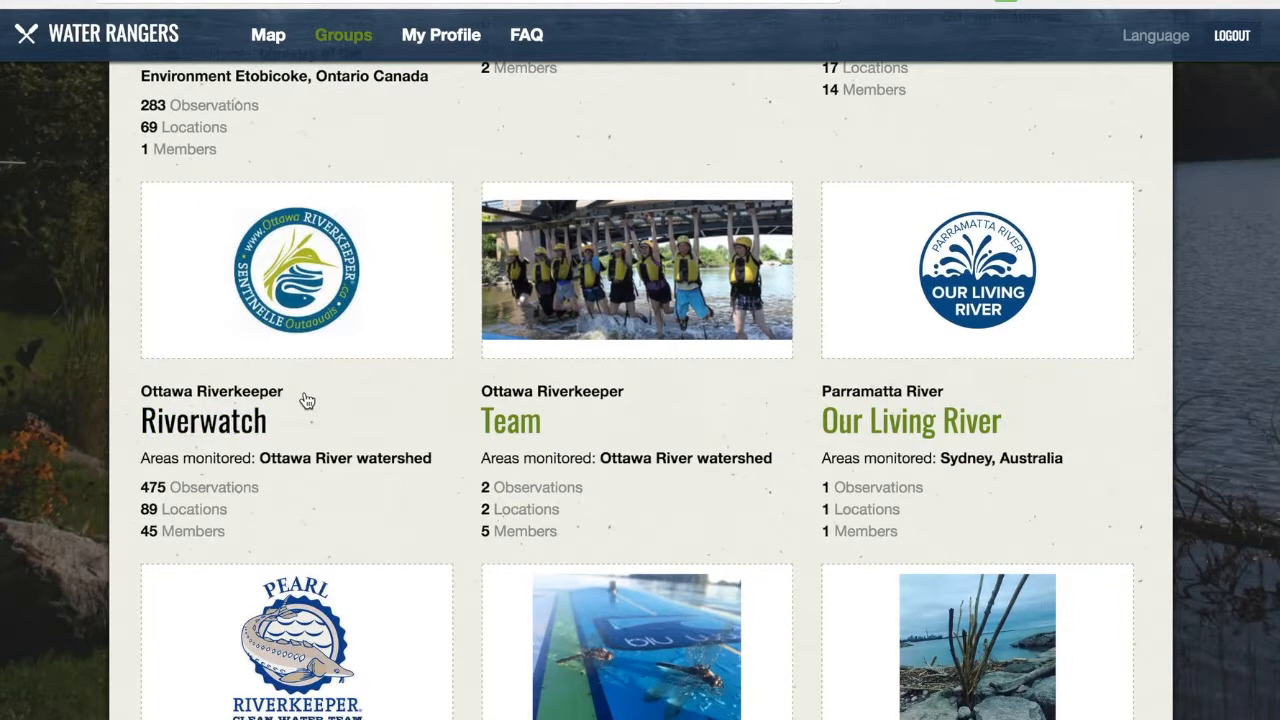